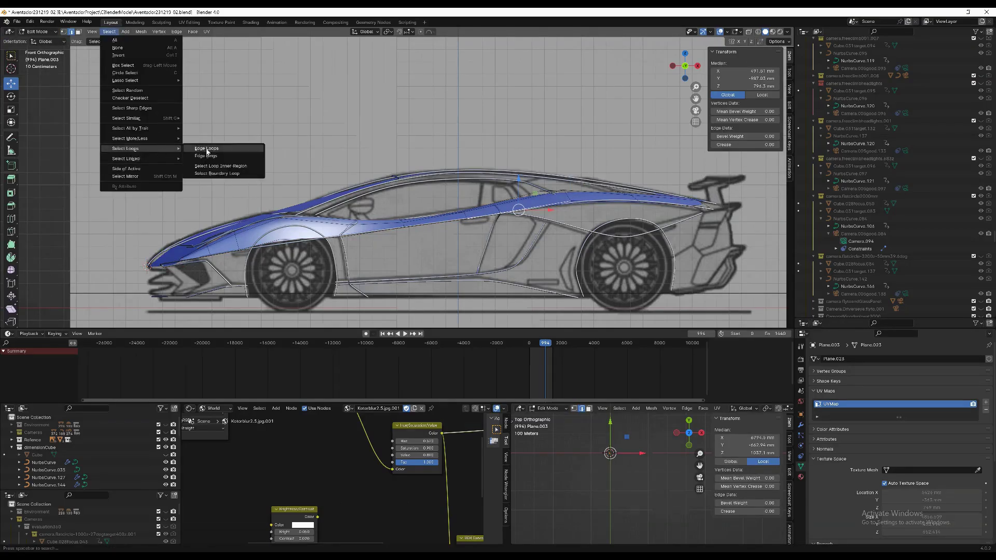
Extrude the panel's bottom edge loop straight down by 297 mm.
click(225, 151)
key(g)
key(z)
click(479, 249)
key(e)
key(z)
click(497, 263)
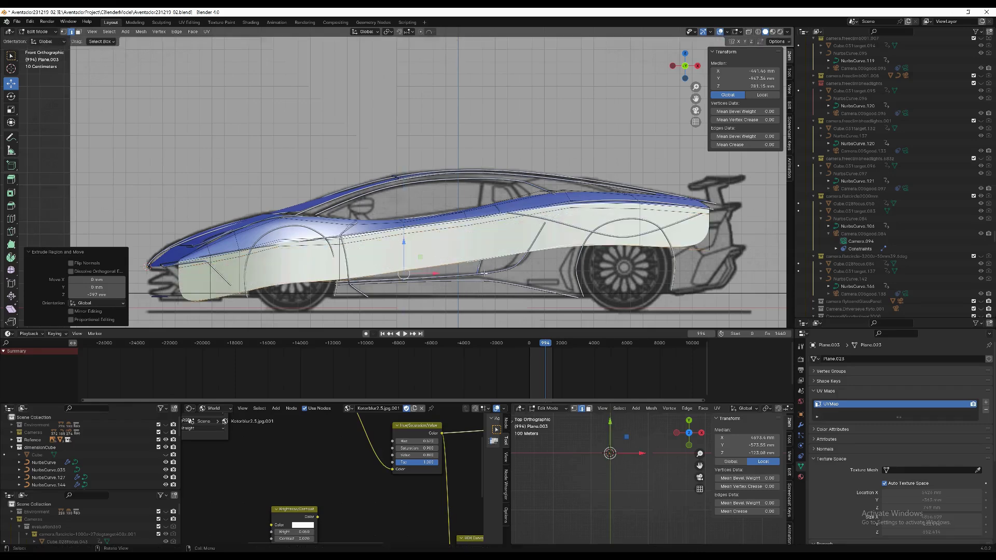
Pull one new lower-edge vertex down to the blueprint line and outward along Y.
click(404, 271)
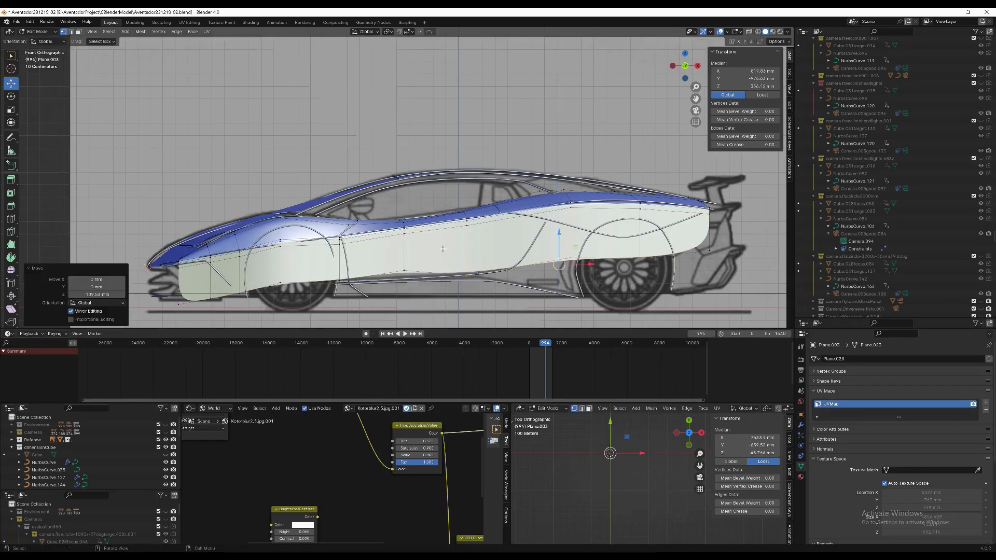
drag(404, 241, 405, 249)
middle_drag(404, 249, 741, 46)
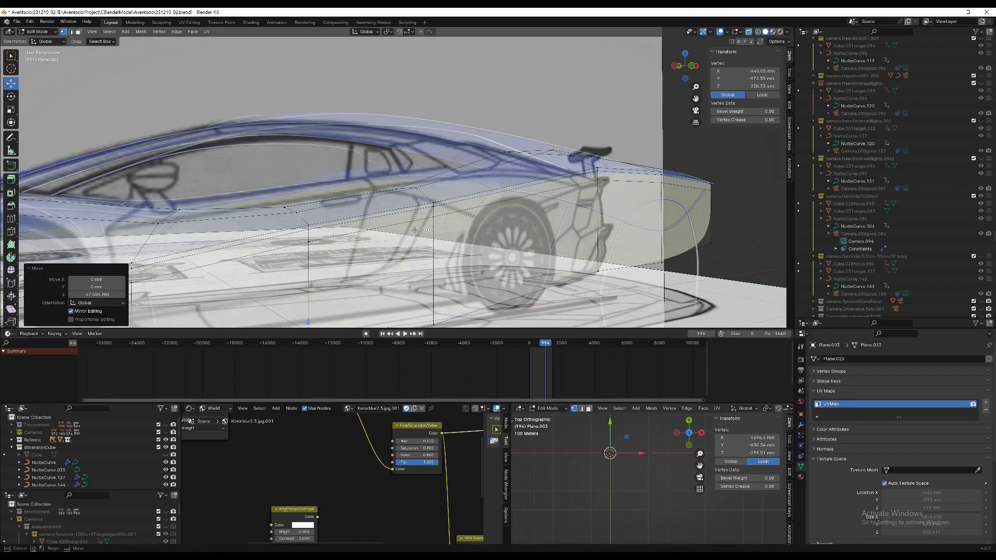
drag(418, 217, 412, 224)
middle_drag(413, 224, 452, 277)
drag(426, 265, 418, 260)
middle_drag(418, 260, 491, 249)
Shift further lower-edge vertices along Y so they follow the car body.
click(491, 249)
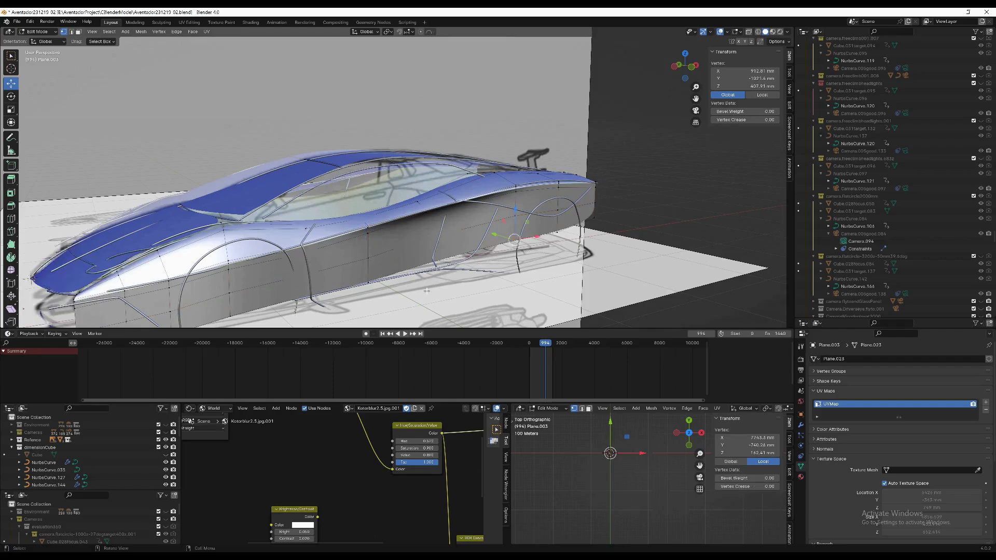
click(368, 283)
drag(352, 274, 358, 277)
drag(499, 237, 505, 239)
middle_drag(504, 239, 537, 227)
click(467, 233)
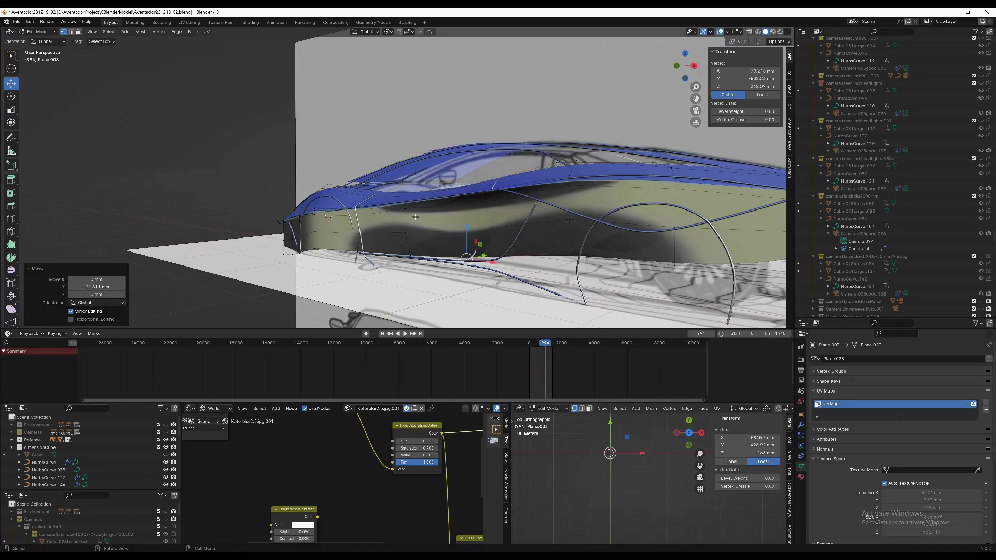
With see-through display on, add a loop cut across the panel toward the rear.
click(749, 32)
middle_drag(469, 228, 444, 237)
click(468, 215)
click(467, 217)
Select the full new edge loop and move it vertically in Z.
key(2)
click(109, 31)
mouse_move(140, 148)
click(207, 148)
middle_drag(421, 257, 524, 271)
key(z)
click(523, 304)
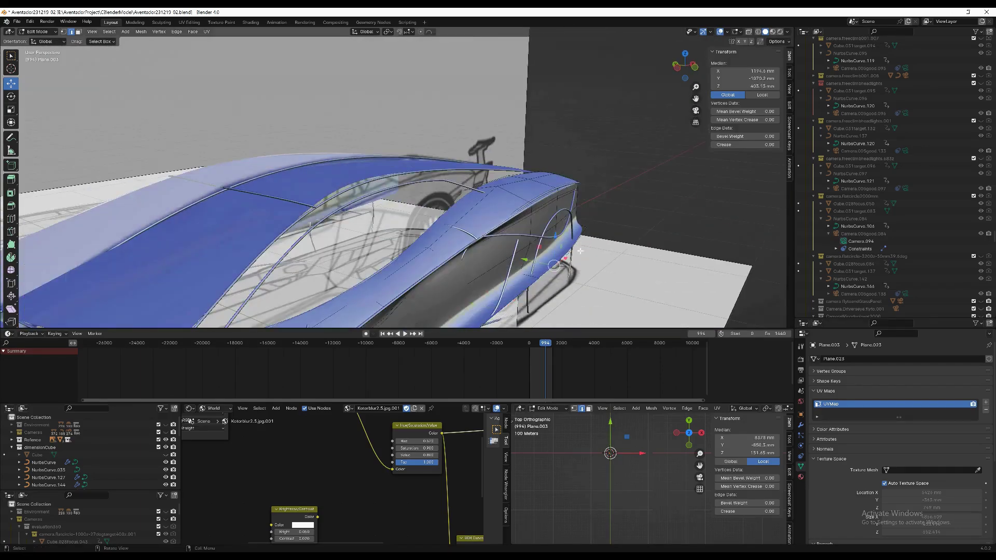
middle_drag(580, 251, 502, 226)
In Front Ortho, flatten the front bottom edges to zero height with S Z 0.
key(KP_1)
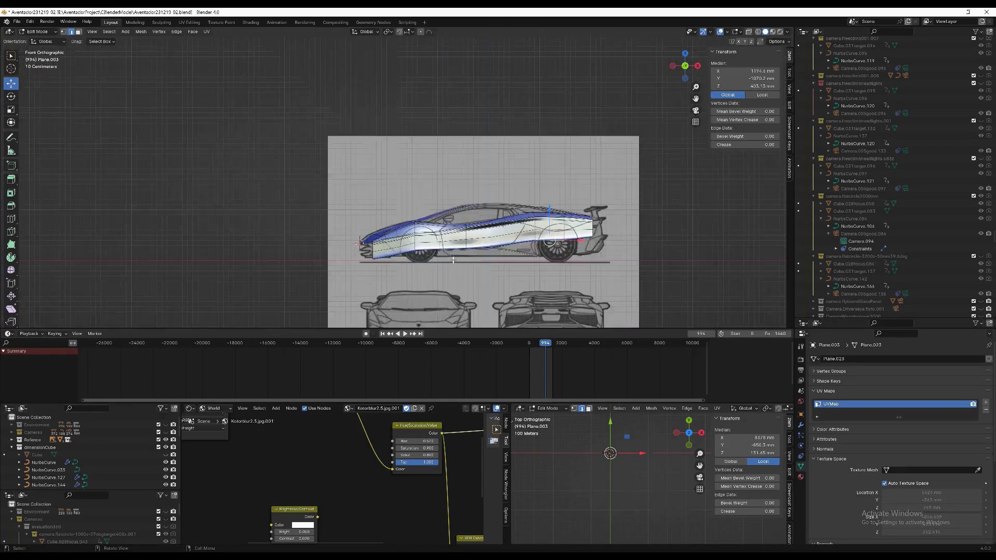
scroll(489, 233, up, 6)
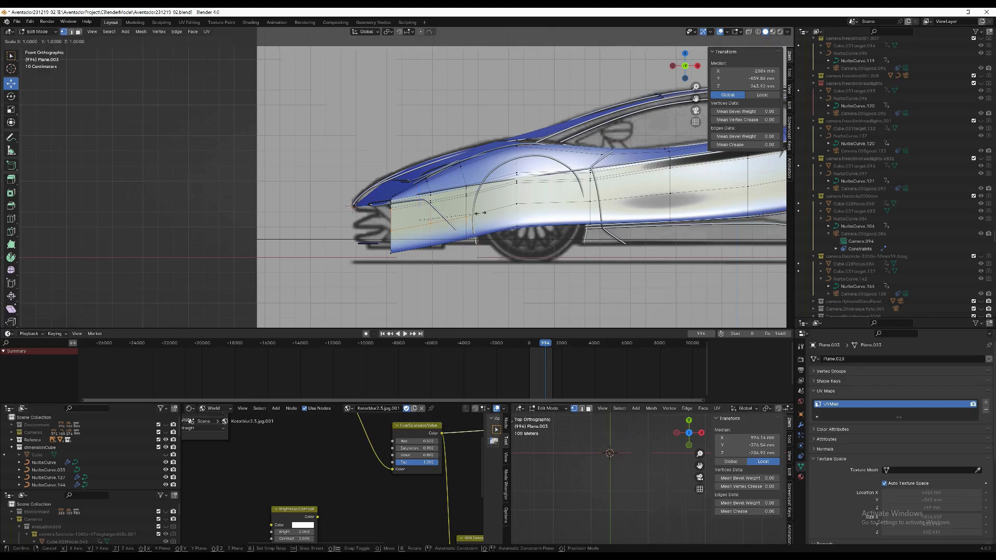
key(z)
key(0)
key(Return)
click(40, 30)
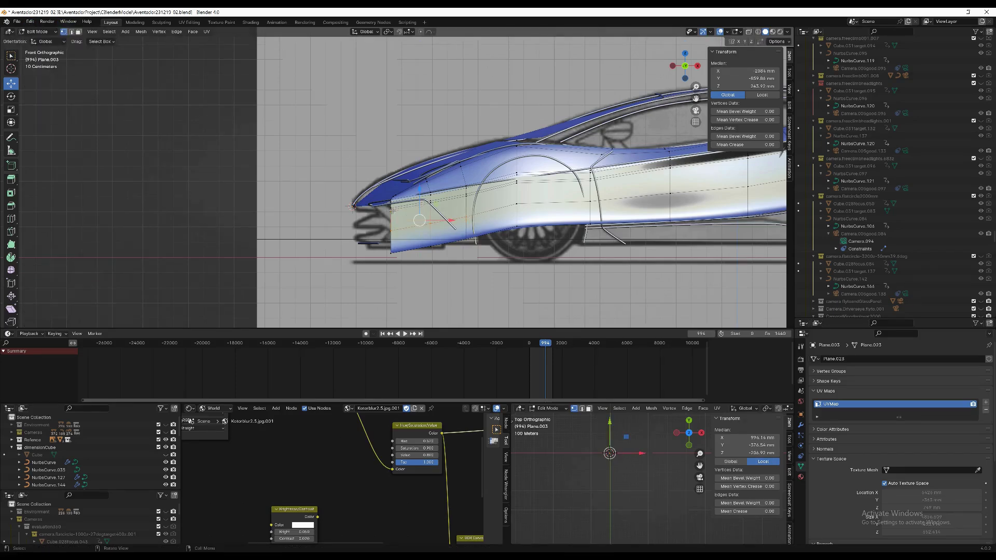
key(0)
key(Return)
key(g)
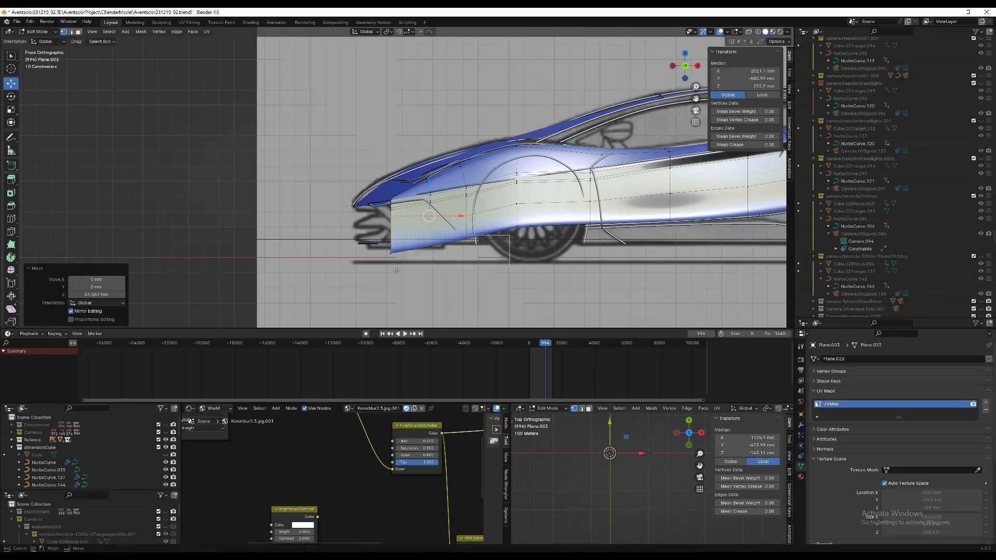
key(Escape)
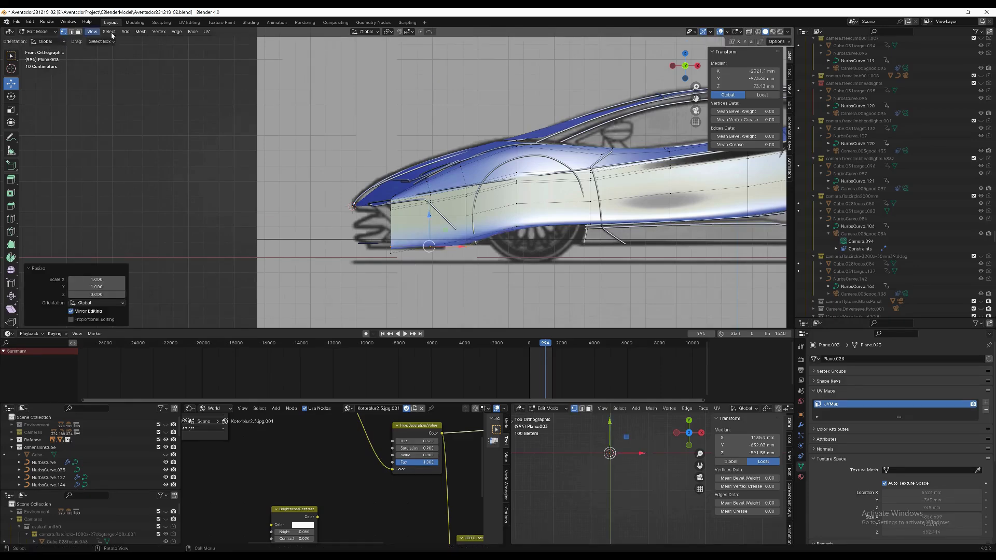
Raise the front corner vertex about 92 mm in Z.
middle_drag(332, 172, 416, 176)
click(392, 243)
key(g)
key(z)
click(467, 223)
middle_drag(467, 223, 488, 256)
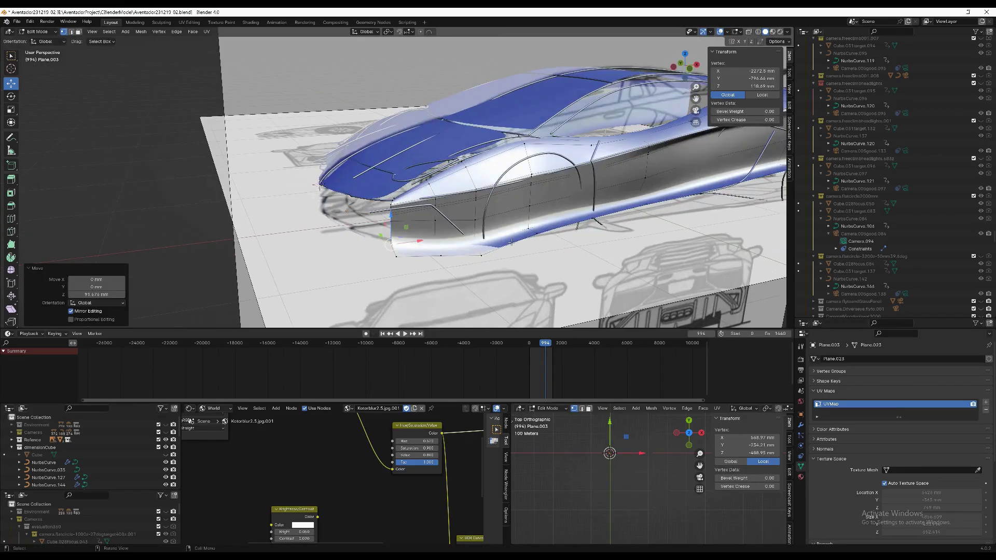
In top view, move a front vertex 37 mm along Y toward the nose.
key(KP_7)
key(g)
key(y)
click(442, 235)
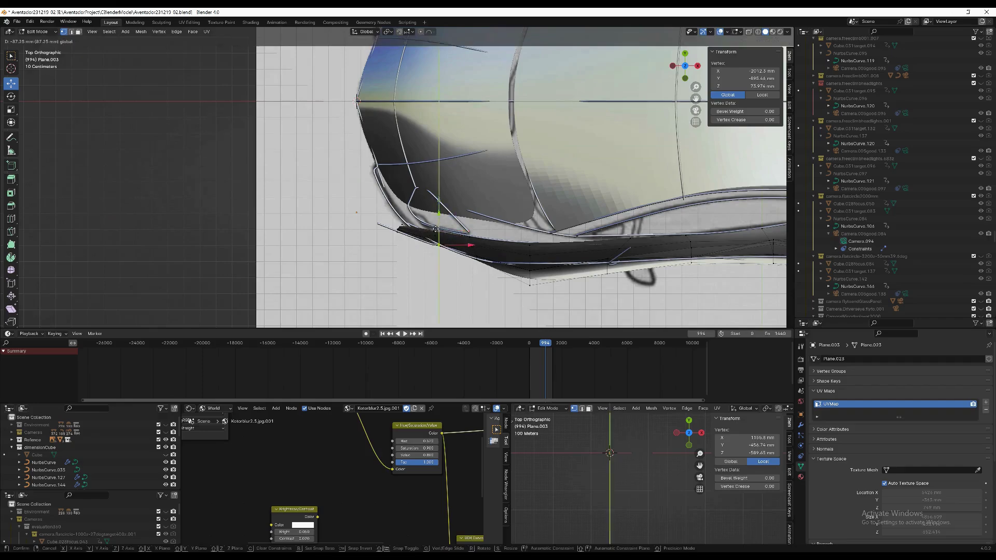
click(587, 289)
click(529, 285)
key(g)
key(y)
click(604, 202)
Slide the front vertex further along Y into its final position.
middle_drag(605, 201, 638, 171)
scroll(638, 171, down, 3)
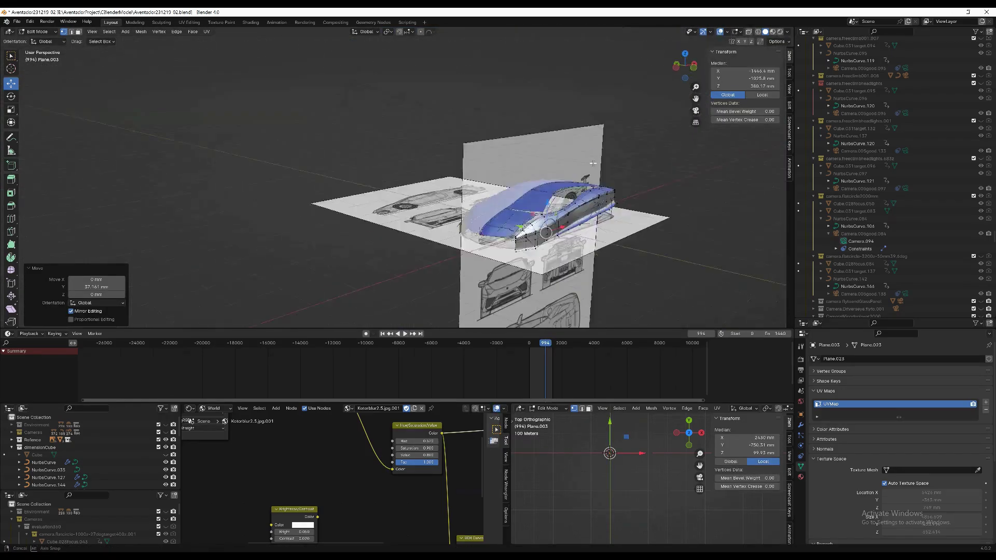
scroll(638, 172, up, 4)
key(g)
key(y)
middle_drag(638, 171, 624, 222)
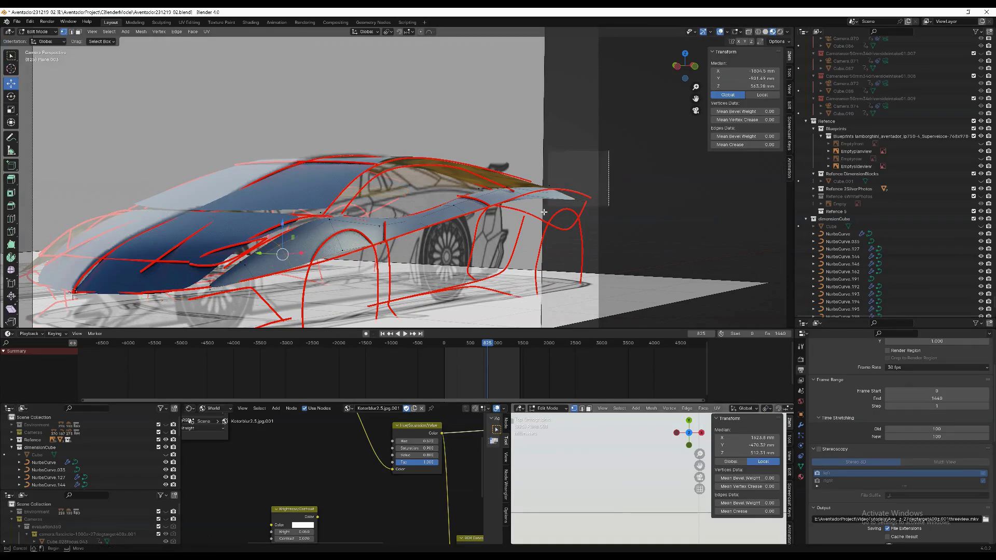
In top view, reposition the current selection with a constrained X/Z move.
middle_drag(394, 176, 524, 150)
key(KP_7)
key(g)
key(x)
key(z)
click(595, 115)
middle_drag(596, 116, 560, 68)
Lower a vertex on the upper body edge by 52 mm in Z.
key(KP_1)
scroll(574, 80, up, 3)
key(KP_1)
click(575, 82)
key(KP_1)
key(g)
key(z)
click(551, 60)
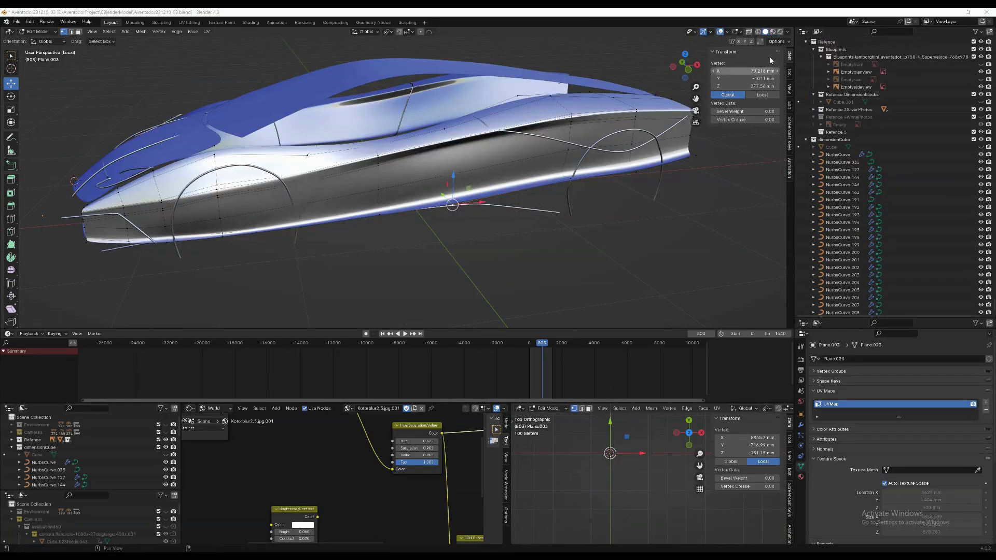
Place a new loop cut in see-through mode and move a lower panel edge down 45 mm.
key(alt+z)
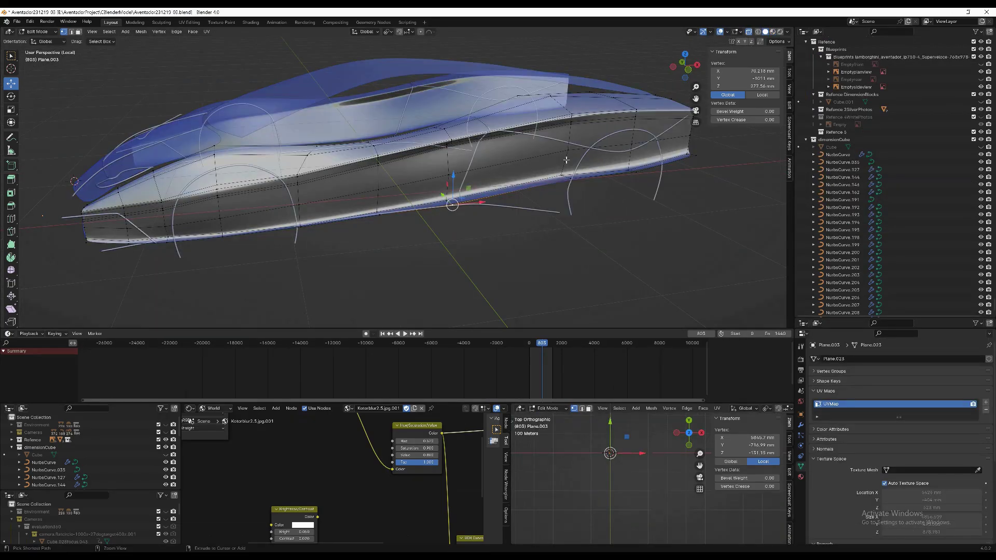
click(74, 181)
key(KP_Decimal)
click(540, 136)
key(KP_1)
key(KP_Decimal)
drag(406, 151, 407, 165)
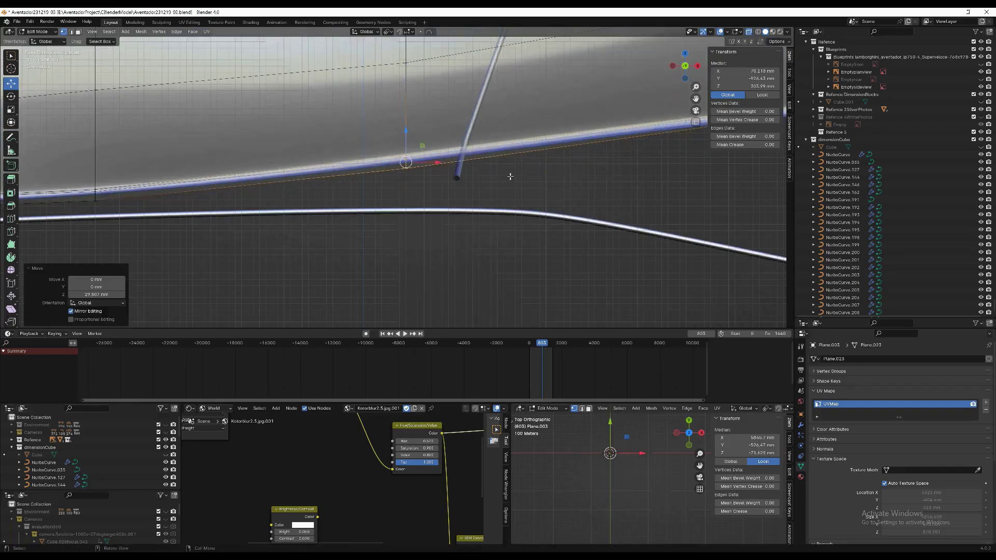
Raise an edge on the sill slightly to follow the body curve.
middle_drag(507, 171, 370, 140)
shift+click(370, 140)
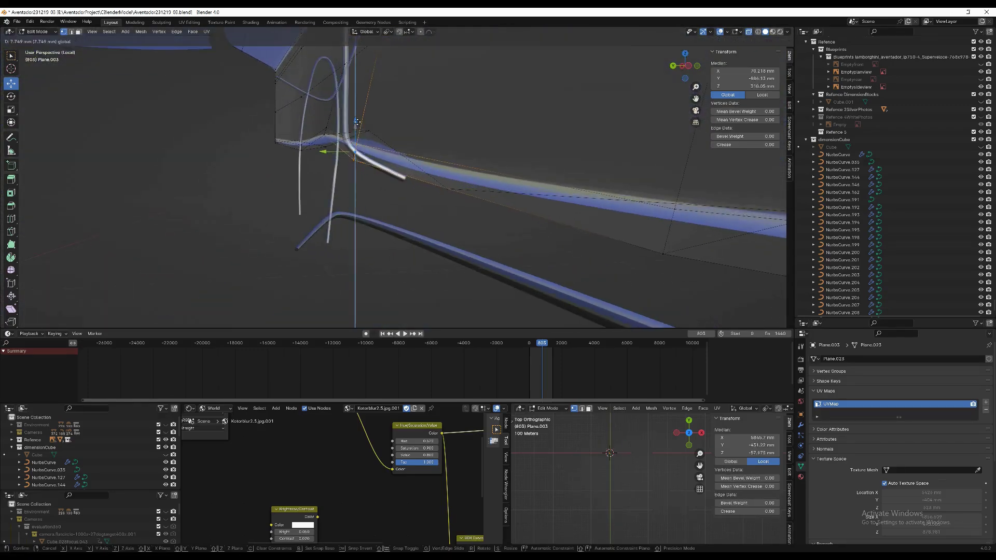
drag(446, 158, 447, 153)
middle_drag(447, 153, 590, 213)
scroll(556, 191, down, 5)
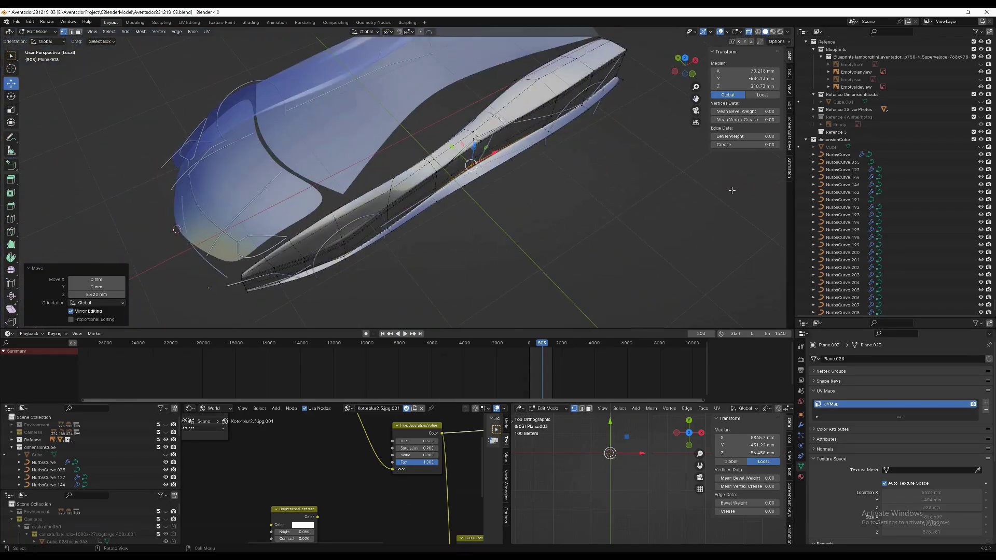
Leave local view and hide the side and top (Emptyplanview) blueprint planes.
key(KP_Divide)
click(981, 87)
click(981, 72)
scroll(500, 174, up, 8)
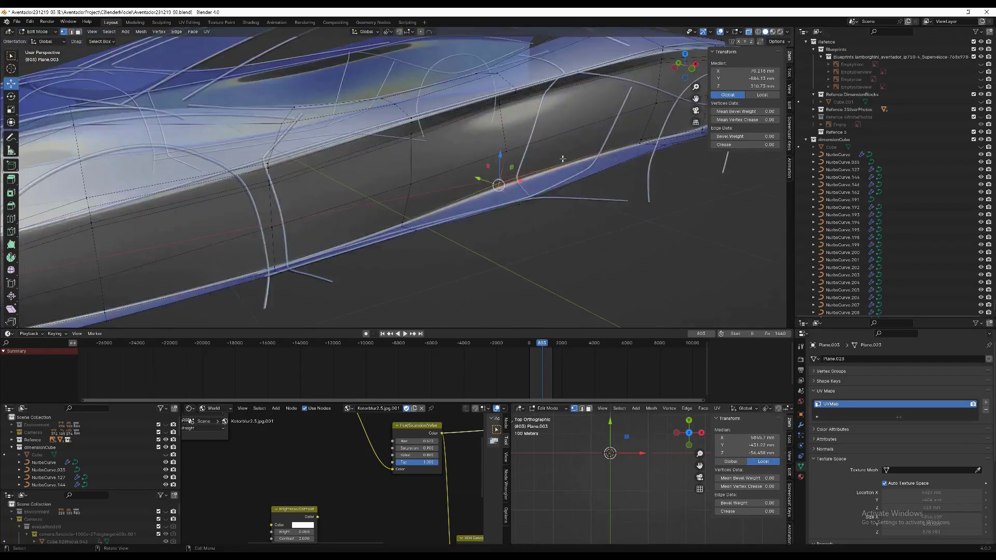
middle_drag(500, 173, 467, 148)
Raise an edge on the lower body by 59 mm in Z.
key(g)
key(z)
click(558, 106)
scroll(529, 130, up, 4)
click(467, 147)
key(alt+z)
click(471, 90)
scroll(471, 90, down, 5)
Box-select vertices along the lower edge and raise them 51 mm.
middle_drag(470, 90, 453, 126)
drag(452, 126, 431, 142)
key(KP_1)
click(440, 97)
scroll(439, 97, down, 3)
middle_drag(440, 97, 592, 158)
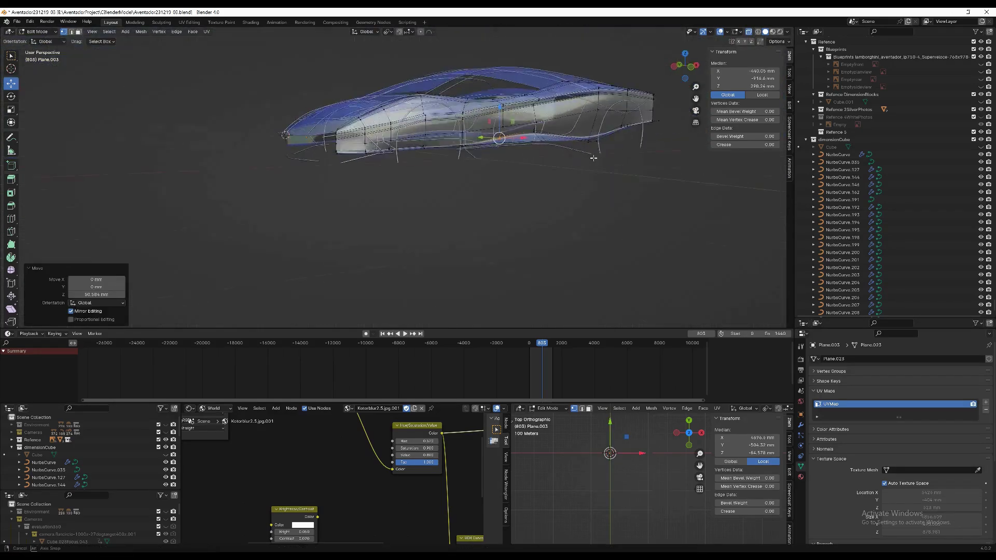
scroll(589, 185, up, 6)
Raise a front vertex vertically in Z.
click(522, 61)
key(g)
key(z)
click(540, 55)
click(413, 61)
scroll(413, 61, down, 4)
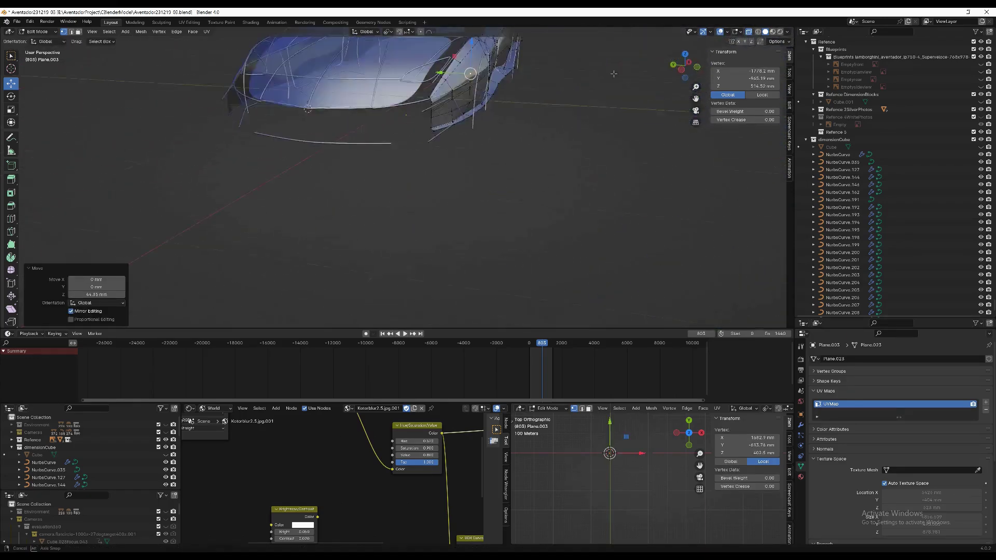
Lift the front vertex about 31 mm and check the shape through the scene camera.
middle_drag(438, 67, 360, 121)
drag(360, 121, 360, 107)
scroll(359, 106, down, 5)
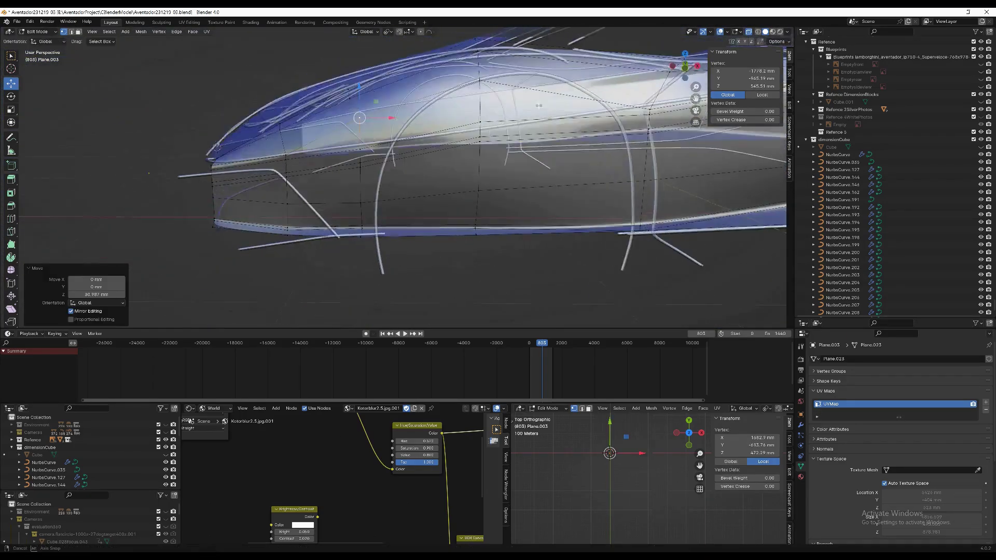
key(KP_0)
drag(550, 346, 546, 346)
click(531, 136)
middle_drag(531, 136, 587, 192)
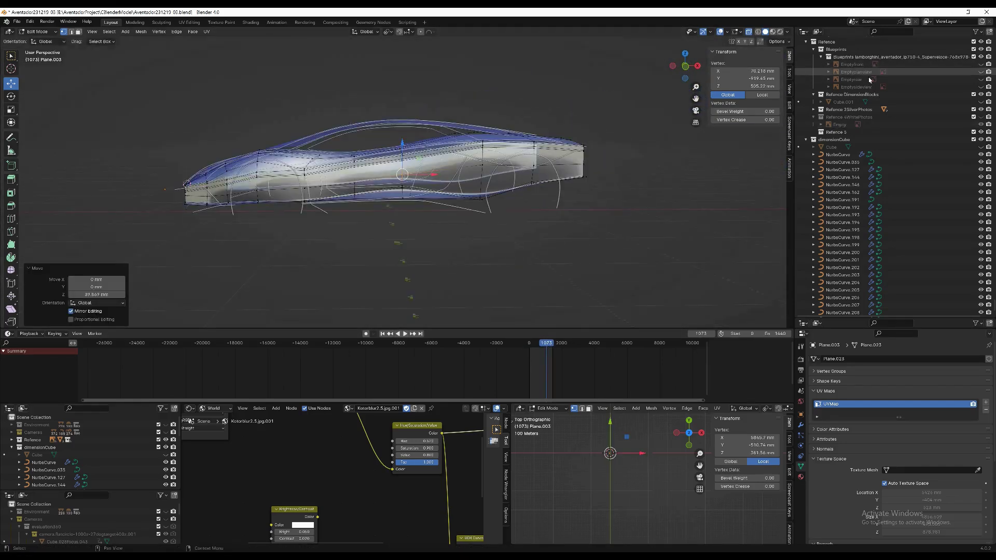
In front view, move a rear fender edge of the panel about 36 mm along X.
key(KP_1)
scroll(622, 155, up, 5)
alt+click(612, 183)
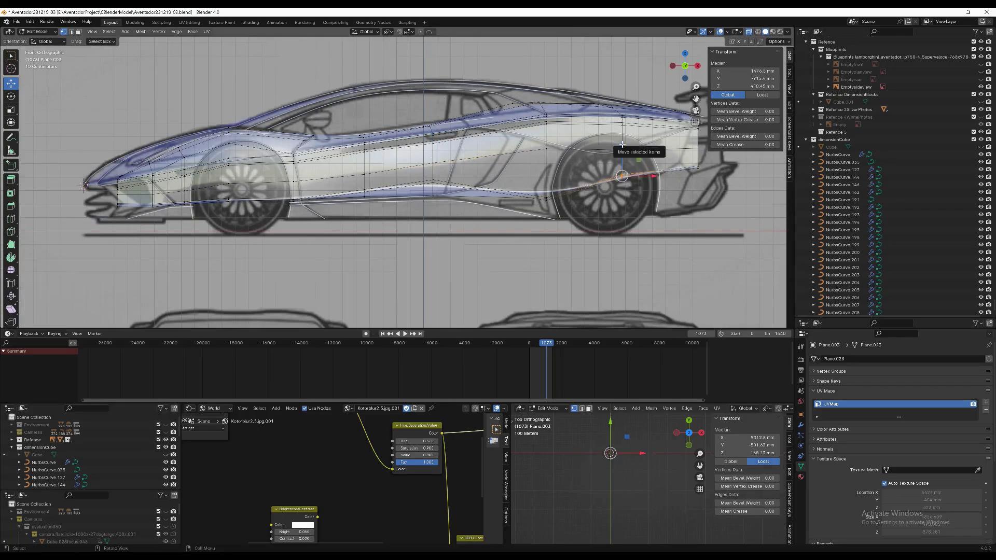
scroll(684, 178, down, 2)
scroll(681, 164, up, 8)
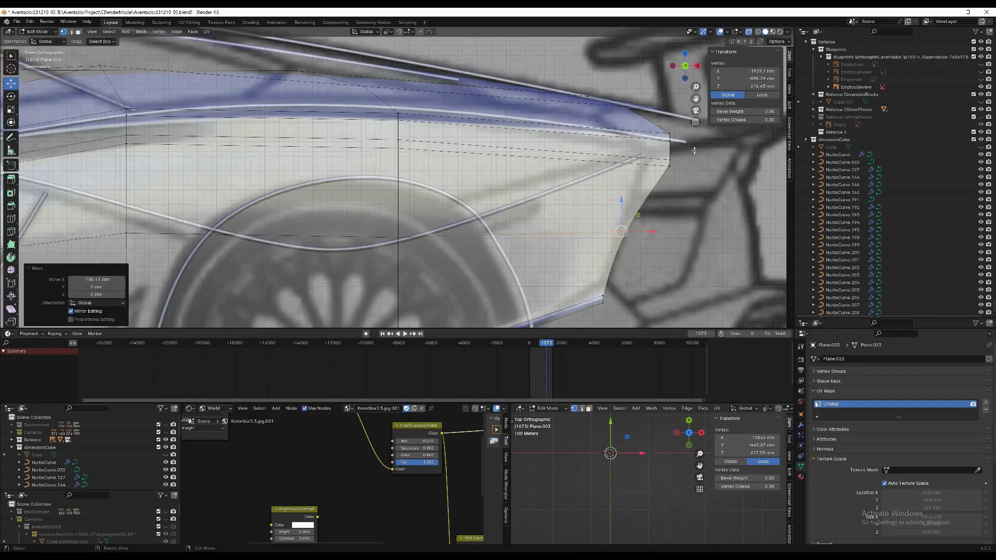
click(669, 139)
drag(664, 164, 681, 164)
Switch to edge selection and select the panel's whole edge loop with Select Loops > Edge Loops.
scroll(681, 164, down, 4)
scroll(523, 191, up, 5)
click(522, 192)
mouse_move(522, 191)
middle_down()
mouse_move(594, 221)
mouse_move(510, 206)
middle_up()
scroll(519, 208, up, 4)
key(2)
click(109, 31)
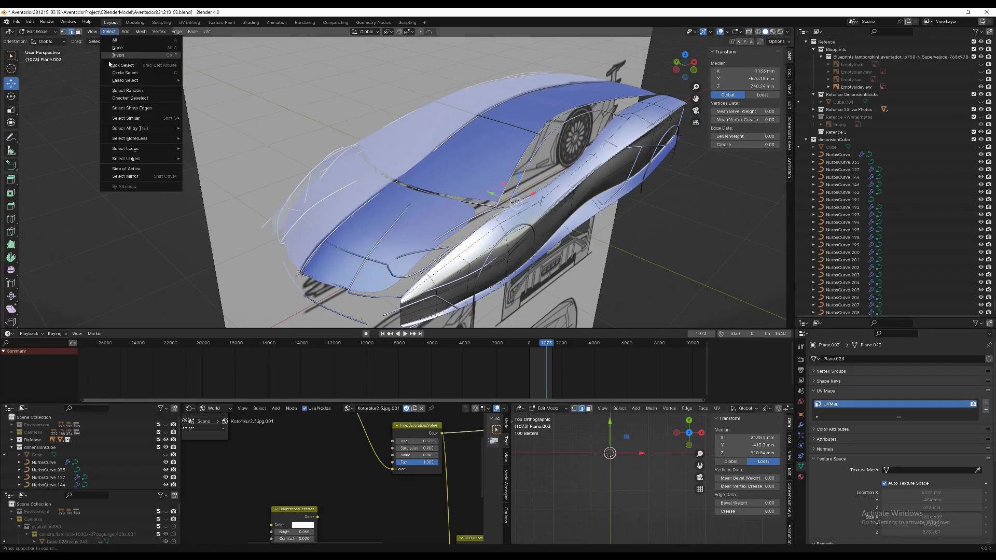
mouse_move(140, 151)
click(207, 151)
Extrude the edge loop, constrained to the Y axis.
middle_drag(555, 206, 653, 146)
key(e)
key(y)
click(540, 200)
Box-select the side edges and move them 108 mm, with see-through display turned on.
drag(652, 147, 537, 167)
key(g)
click(581, 167)
key(alt+z)
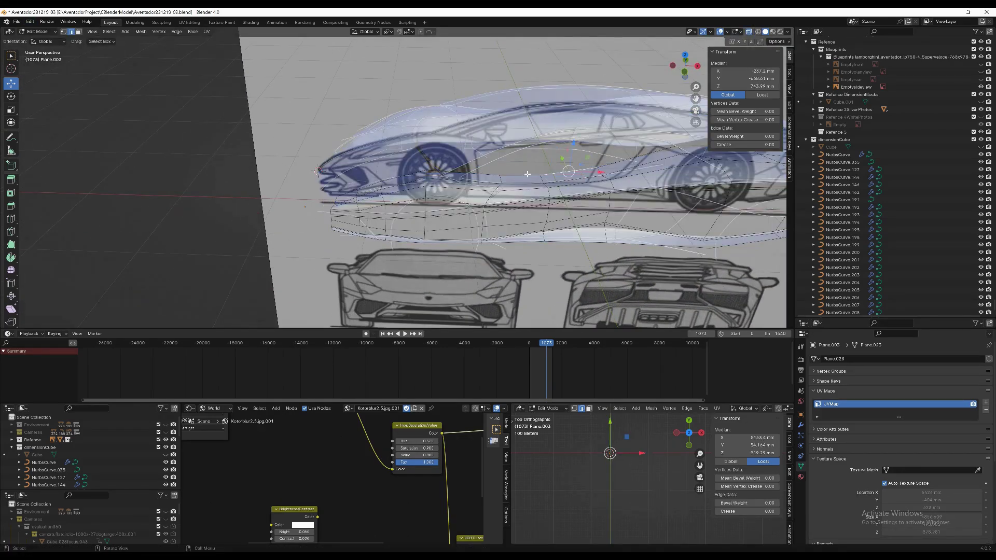
click(520, 170)
middle_drag(519, 170, 585, 226)
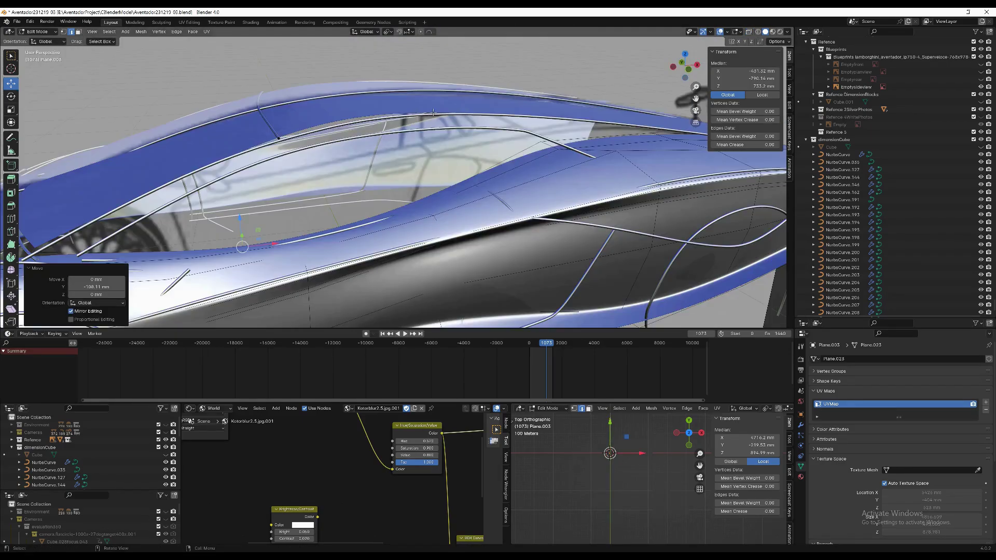
Select the panel's edge loops and raise them 55.787 mm along Z.
middle_drag(366, 103, 218, 73)
key(a)
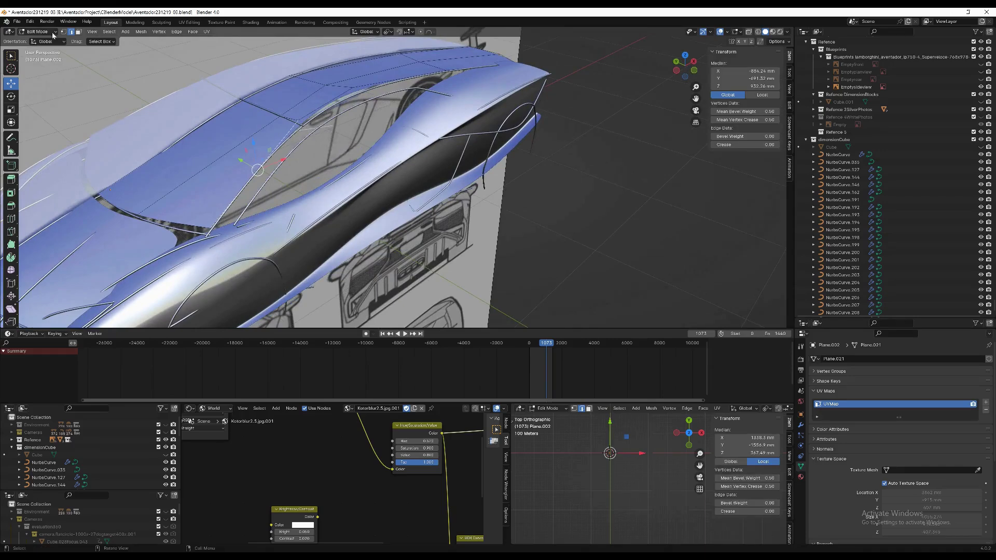
click(104, 32)
mouse_move(156, 149)
click(208, 149)
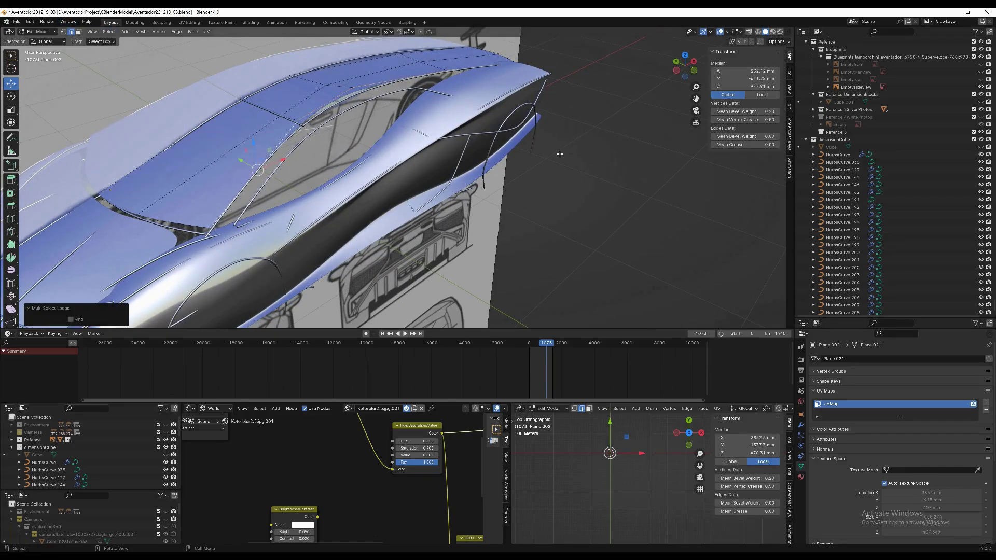
key(z)
click(574, 159)
Select a vertex on Plane.001 and view the car's side for a screenshot.
middle_drag(574, 160, 365, 207)
scroll(467, 145, down, 3)
click(364, 208)
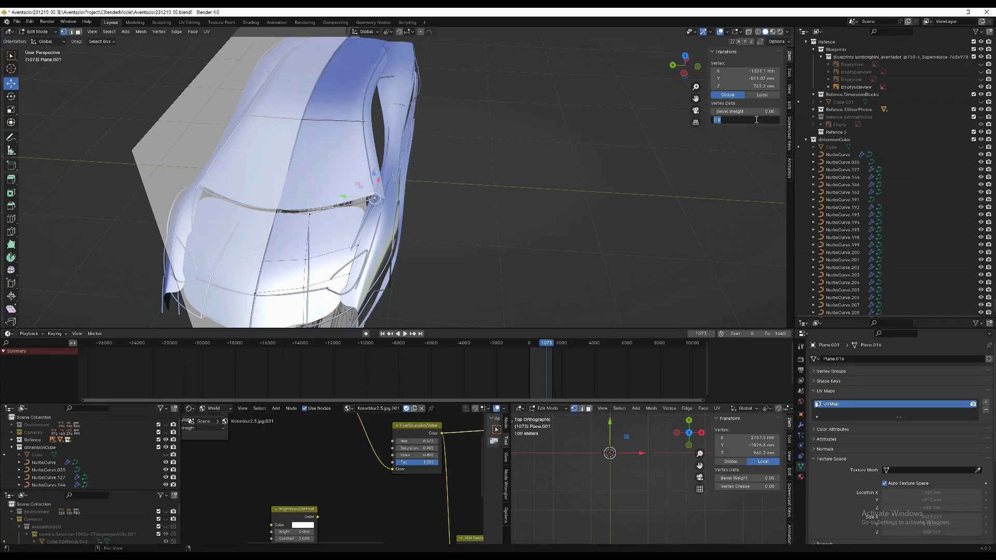
middle_drag(571, 161, 642, 120)
scroll(642, 121, up, 2)
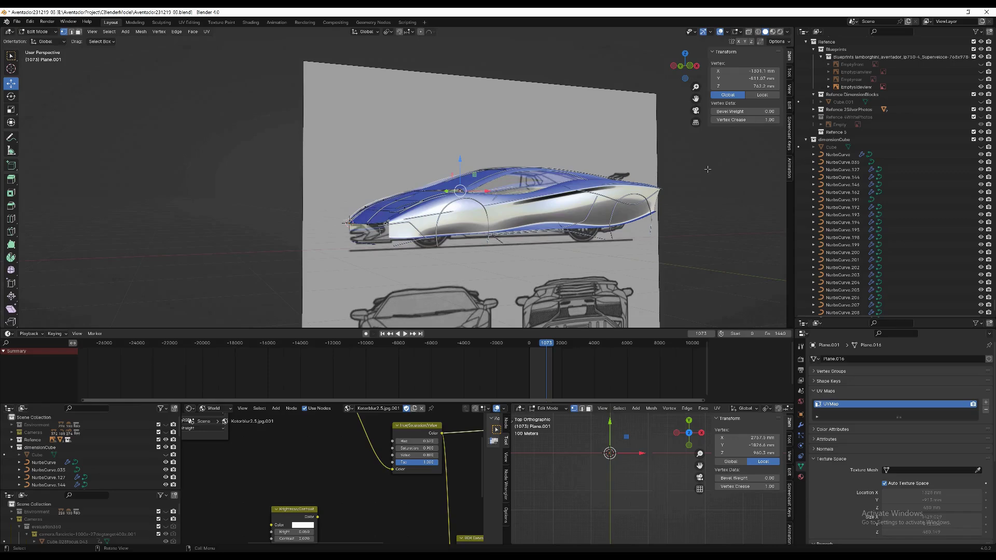
key(ctrl+Print)
Take the screenshot, then shift NurbsCurve.209's points 9.79 mm along Y and leave curve editing.
click(679, 198)
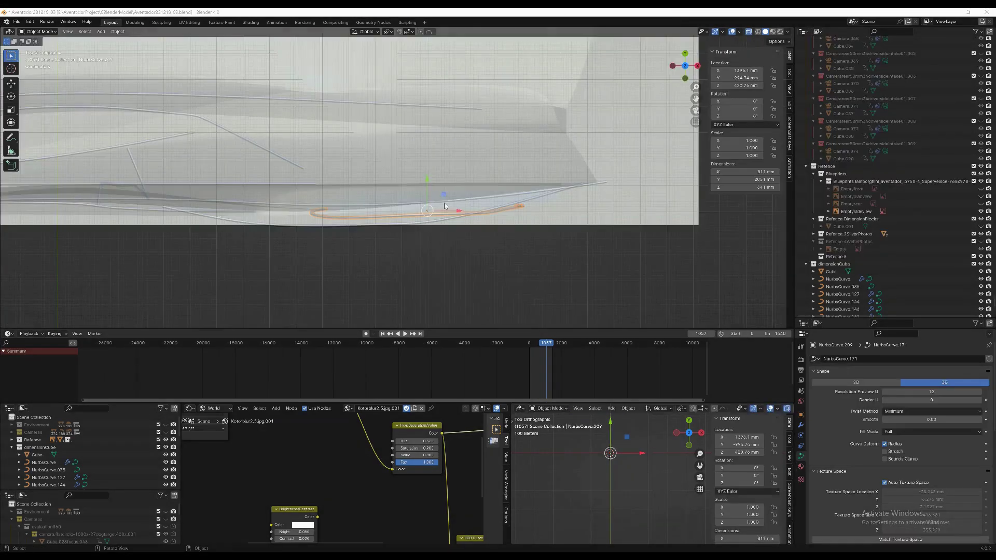
key(a)
drag(438, 189, 438, 190)
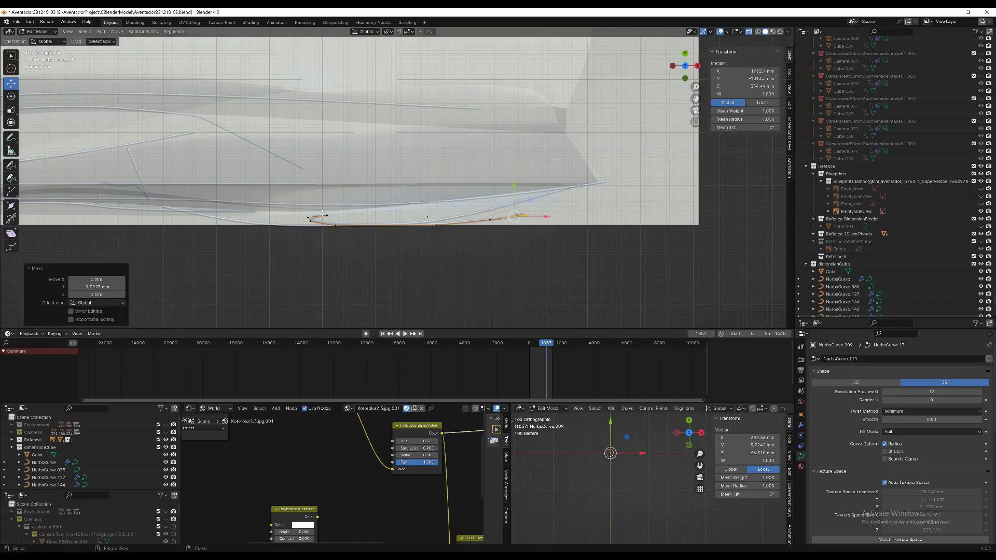
middle_drag(438, 190, 476, 172)
key(KP_1)
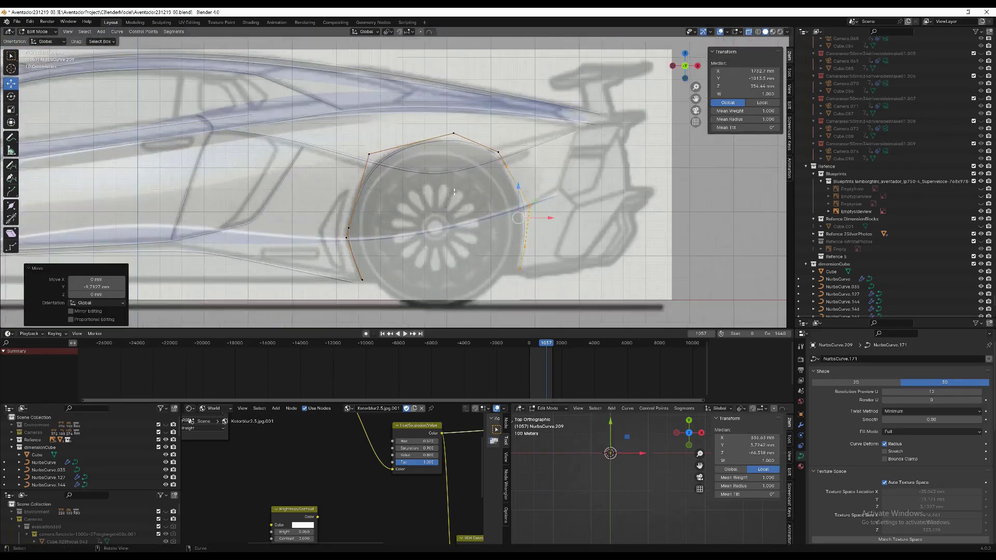
key(Tab)
Create a new mastersurf collection under the Scene Collection.
scroll(559, 196, down, 4)
scroll(816, 268, down, 6)
scroll(816, 268, down, 2)
click(816, 280)
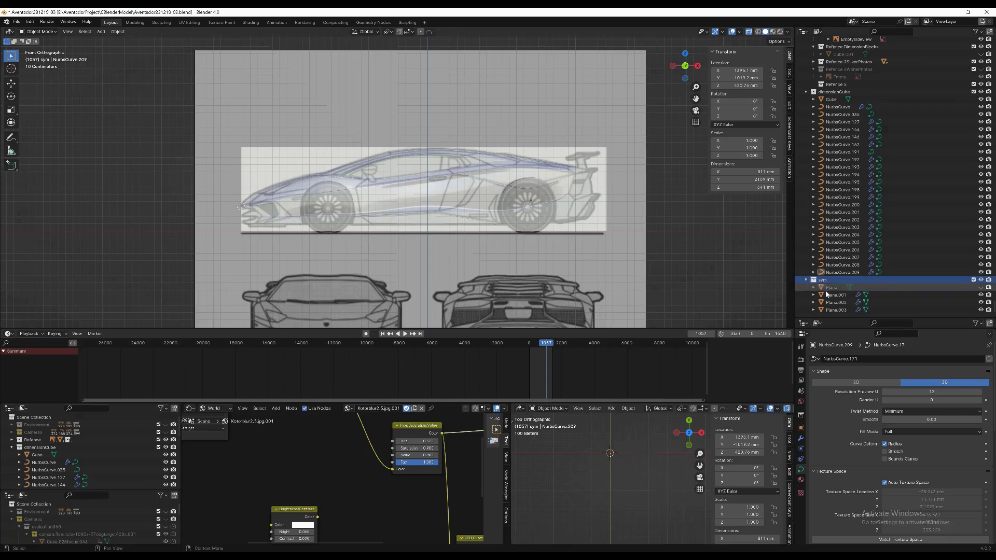
scroll(829, 233, up, 15)
right_click(806, 42)
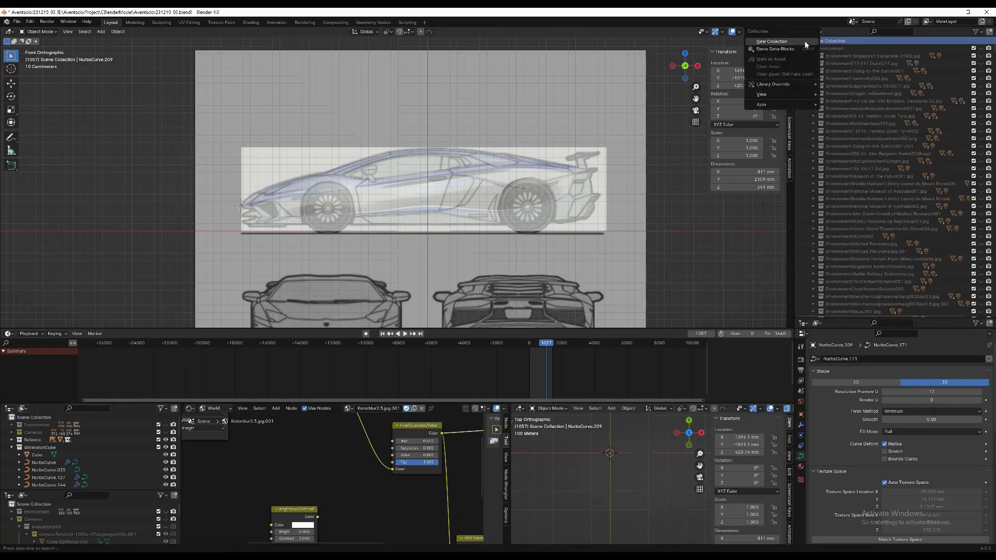
scroll(913, 187, down, 15)
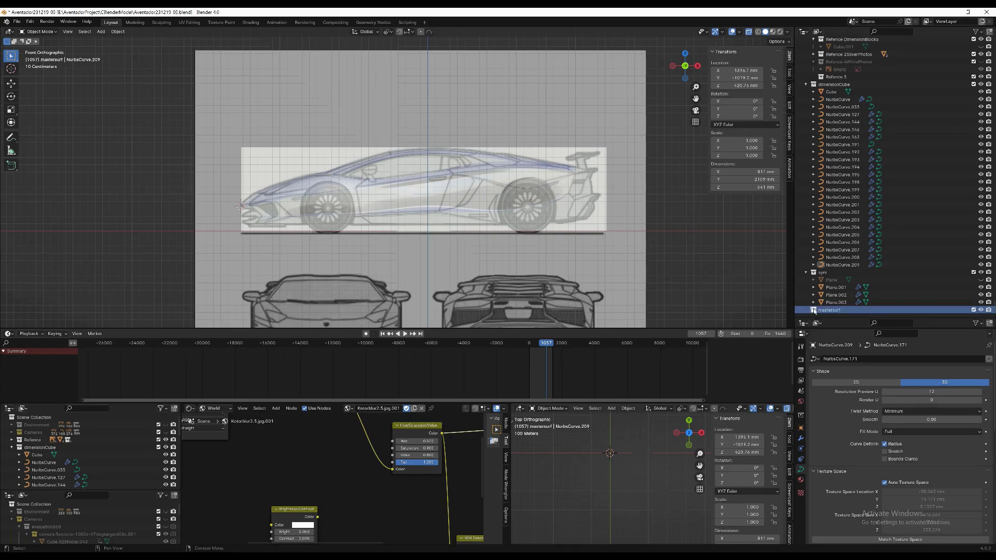
Add a plane and rotate it 90° on X so it stands upright.
click(100, 32)
mouse_move(111, 41)
click(177, 41)
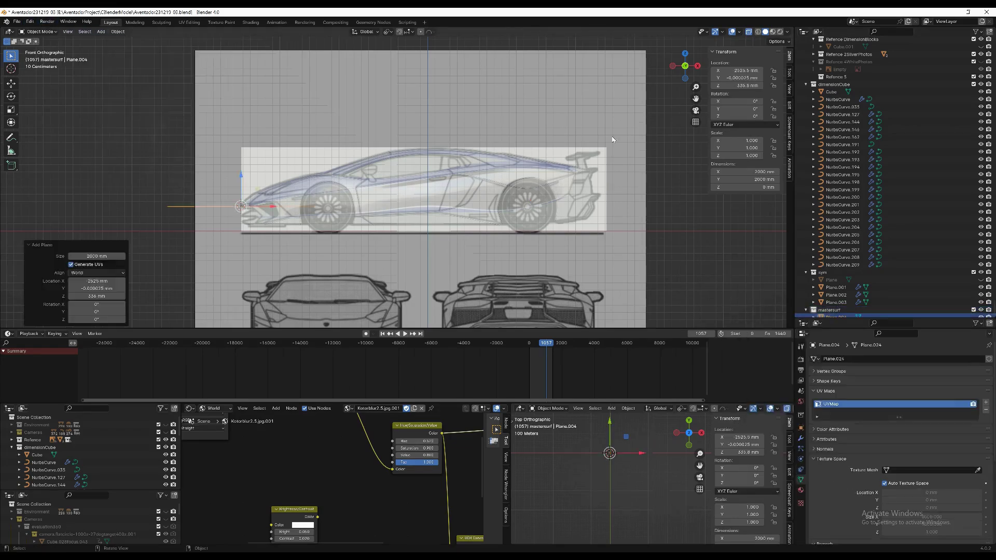
text(90)
key(Return)
Extrude the plane's vertices into a trim outline ahead of the rear wheel.
key(Tab)
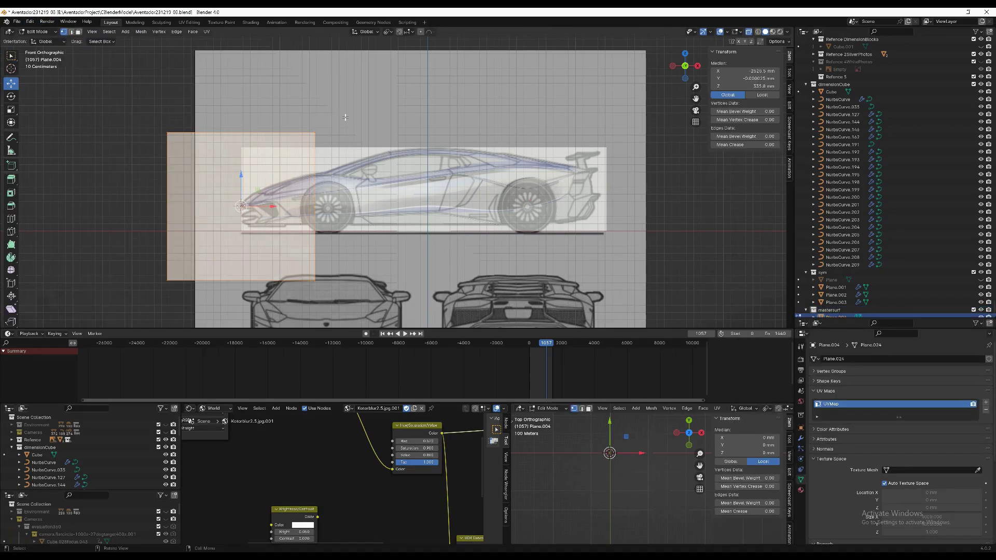
key(g)
click(486, 179)
click(167, 280)
click(495, 217)
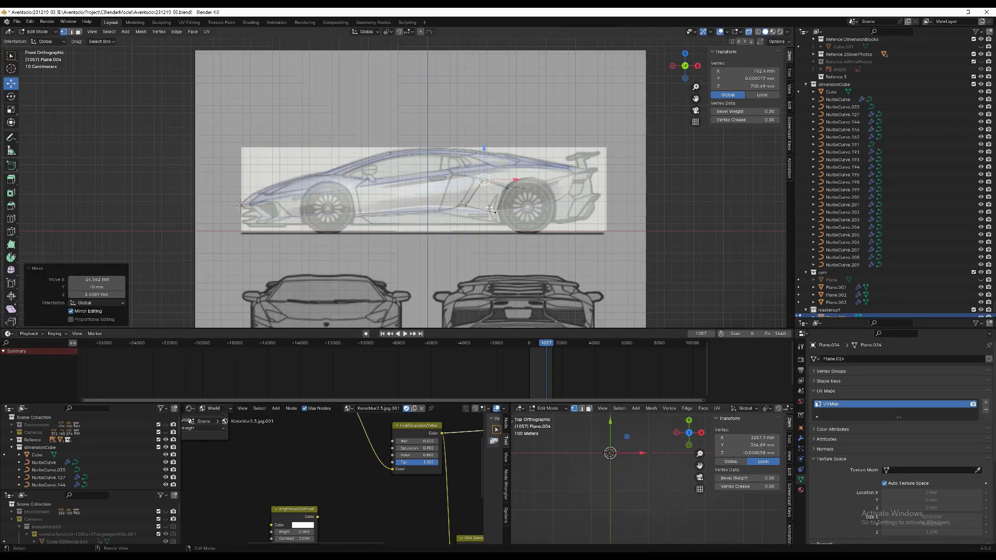
scroll(495, 213, up, 3)
click(445, 201)
key(e)
click(400, 212)
click(496, 212)
key(e)
click(508, 234)
Nudge the panel's upper vertex slightly and return to Object Mode.
click(515, 170)
key(g)
click(517, 165)
scroll(454, 224, down, 3)
key(Tab)
Select the Cube and turn off see-through display.
click(831, 91)
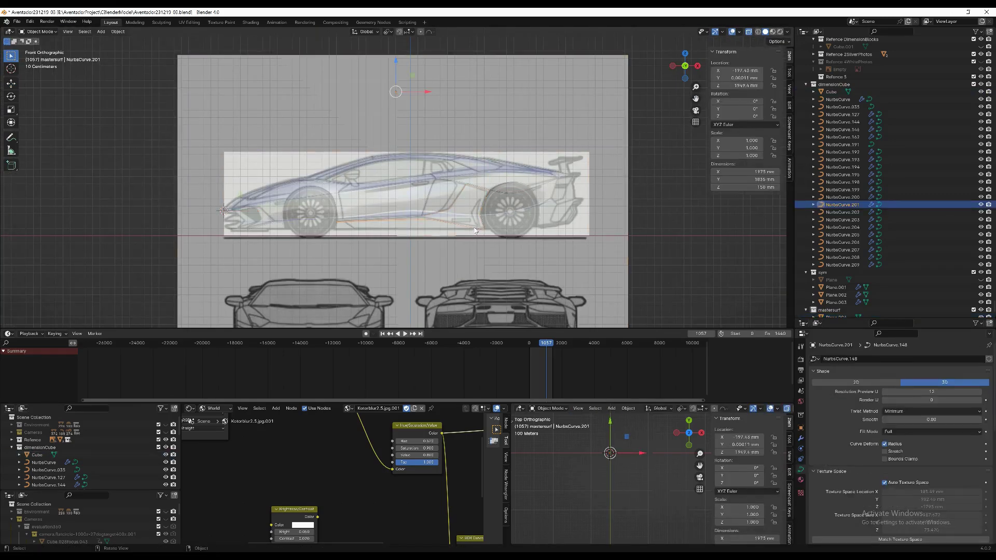
middle_drag(465, 198, 519, 156)
click(750, 32)
middle_drag(519, 208, 363, 197)
Hide the Cube, set Plane.004's origin to geometry and move it onto the car's side.
key(h)
click(395, 187)
click(117, 31)
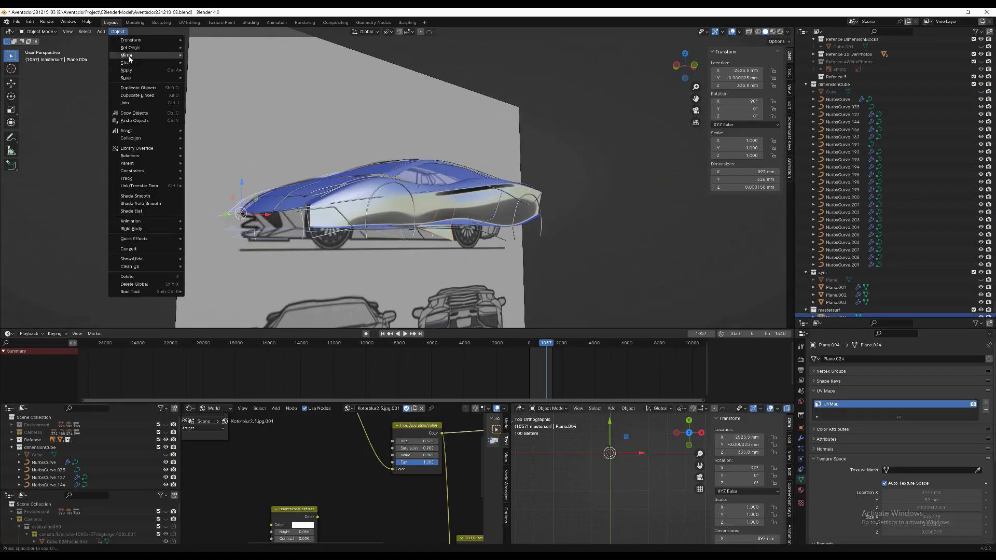
click(212, 56)
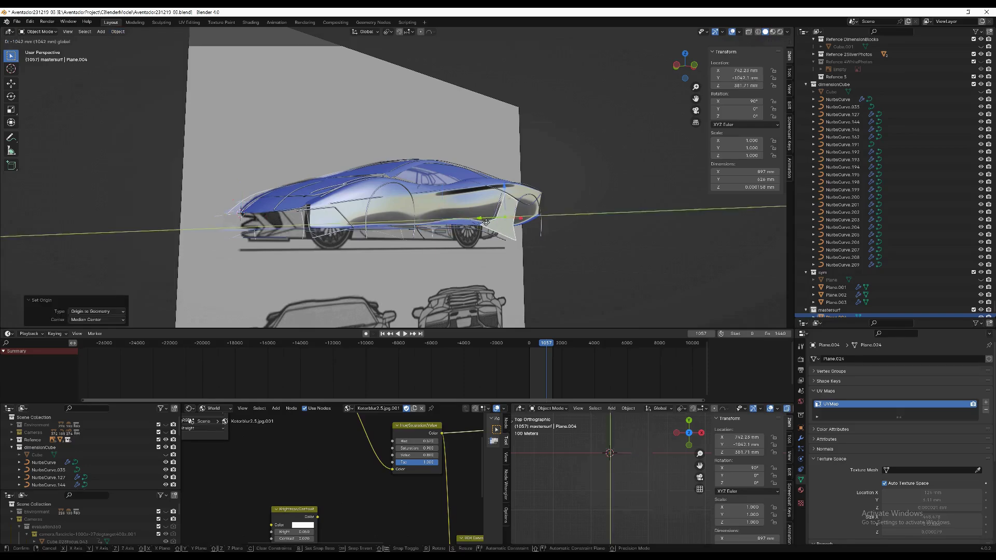
click(486, 222)
scroll(500, 222, up, 4)
middle_drag(500, 222, 596, 176)
Add a Mirror modifier to the side panel.
click(800, 438)
click(841, 359)
text(mir)
key(Return)
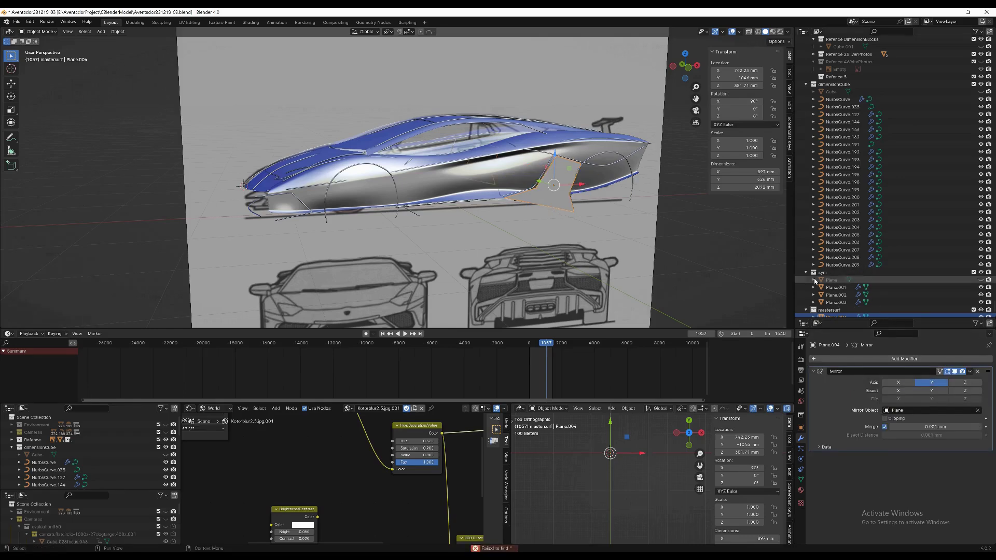
middle_drag(682, 252, 573, 216)
Place the duplicated panel lower along the car's side in front view.
click(631, 233)
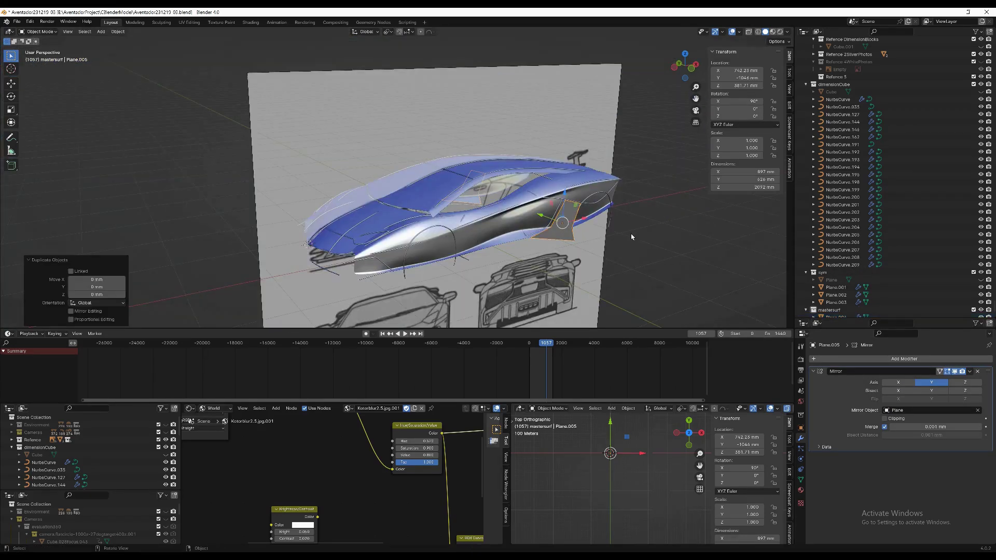
key(KP_1)
key(g)
click(449, 218)
scroll(449, 218, up, 4)
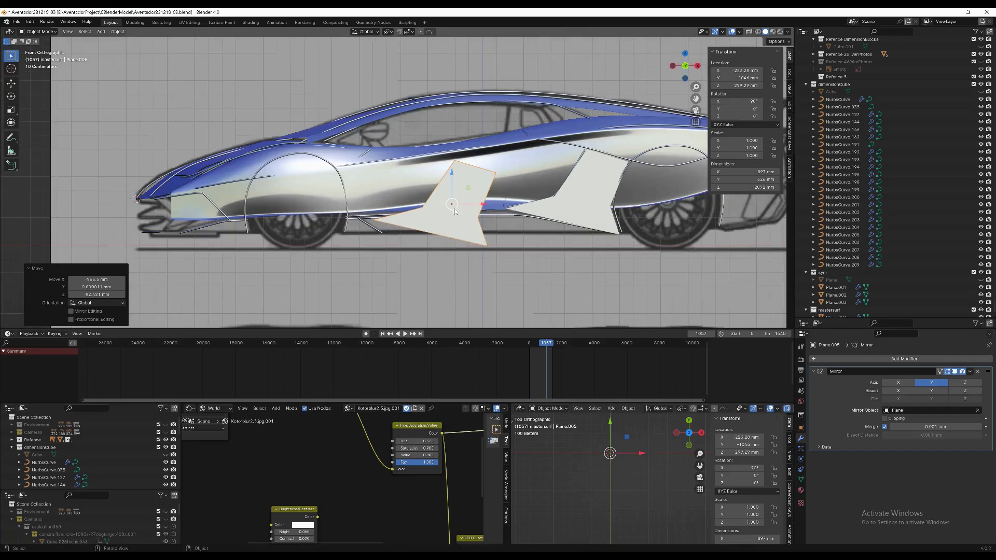
Move the duplicate's front vertex toward the front wheel and its notch vertex up and right.
key(Tab)
click(375, 219)
key(g)
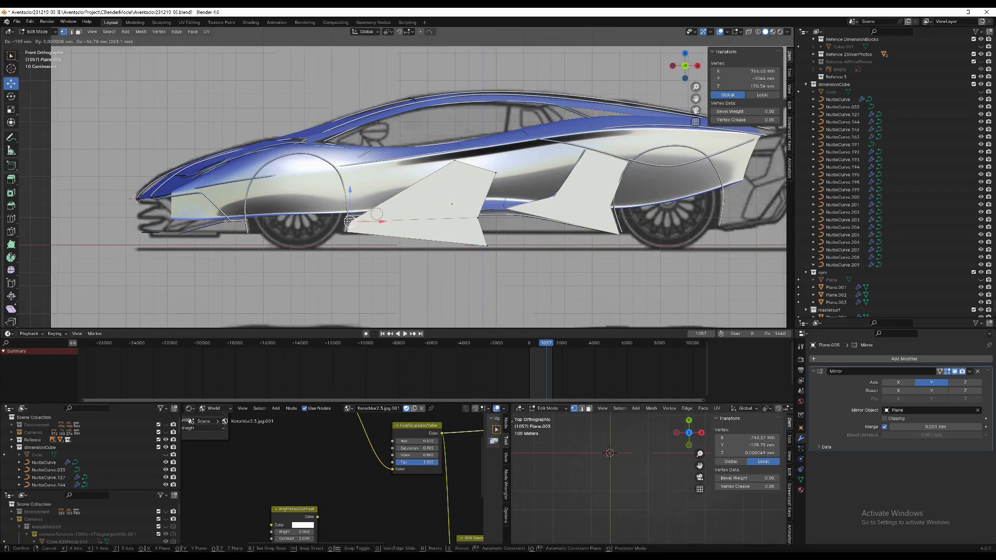
click(349, 222)
click(477, 218)
key(g)
click(509, 212)
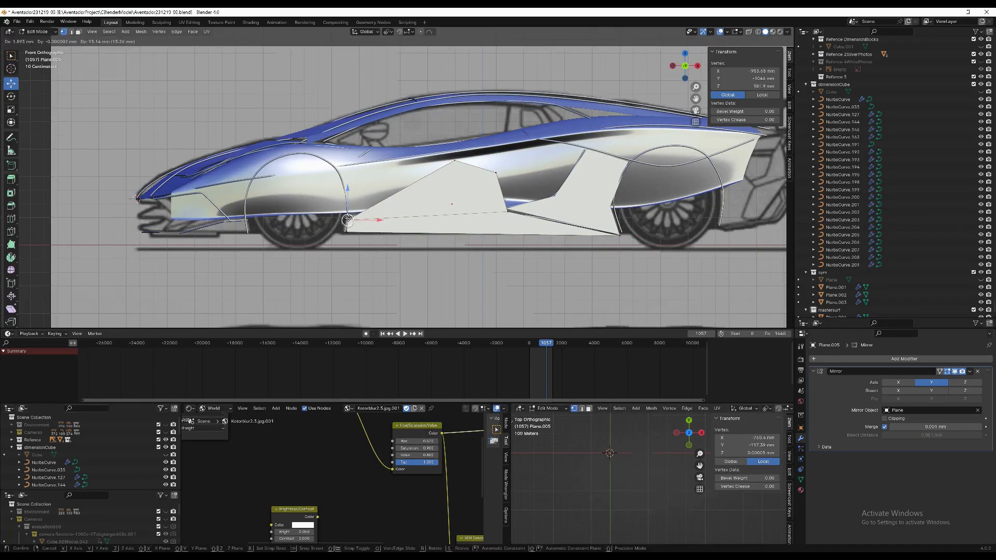
Delete the duplicate's triangular face and return to Object Mode.
key(3)
click(452, 188)
click(441, 193)
key(Tab)
middle_drag(441, 193, 467, 218)
scroll(422, 204, up, 5)
Shift a lower panel vertex 67.6 mm along Y.
key(Tab)
click(340, 183)
drag(353, 175, 363, 169)
scroll(363, 170, down, 4)
middle_drag(362, 170, 460, 201)
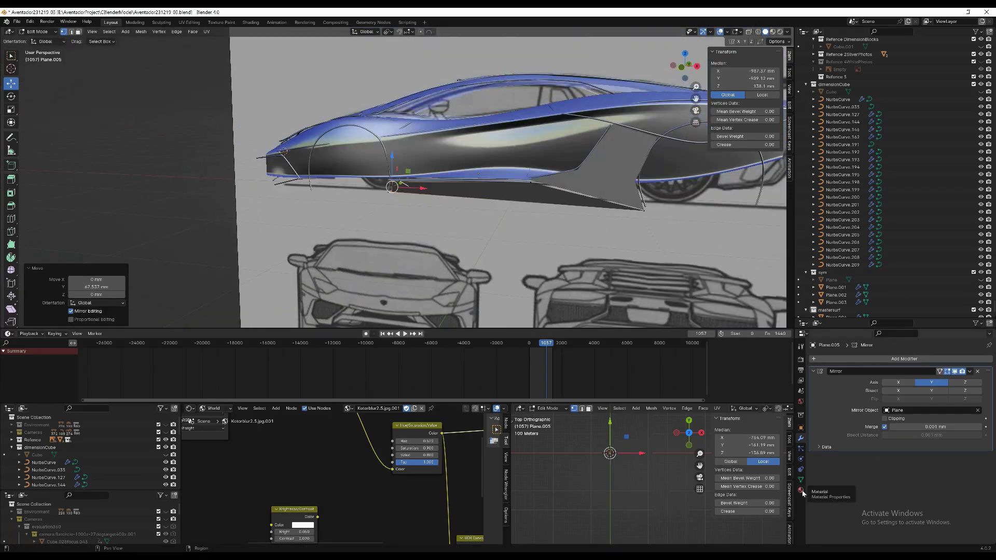
key(Tab)
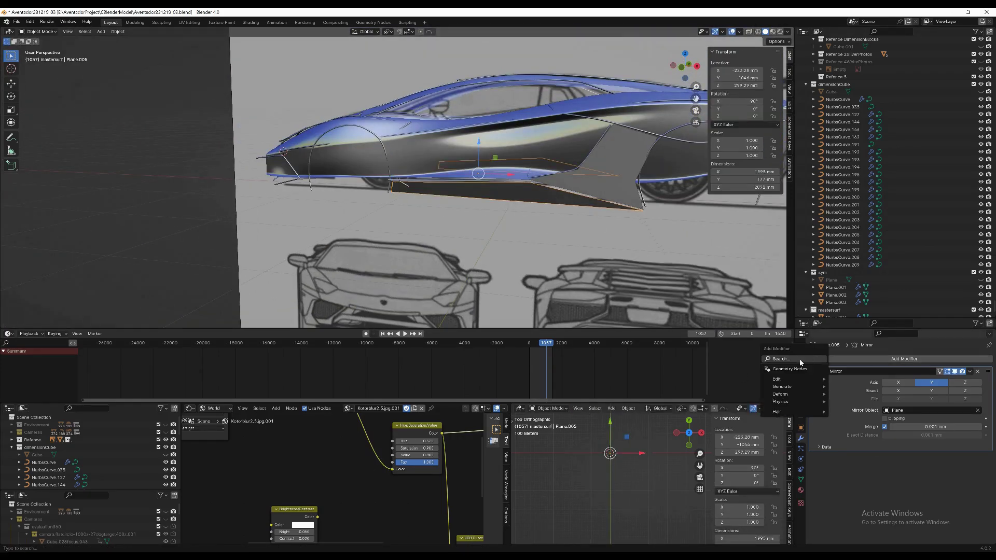
click(814, 359)
click(854, 379)
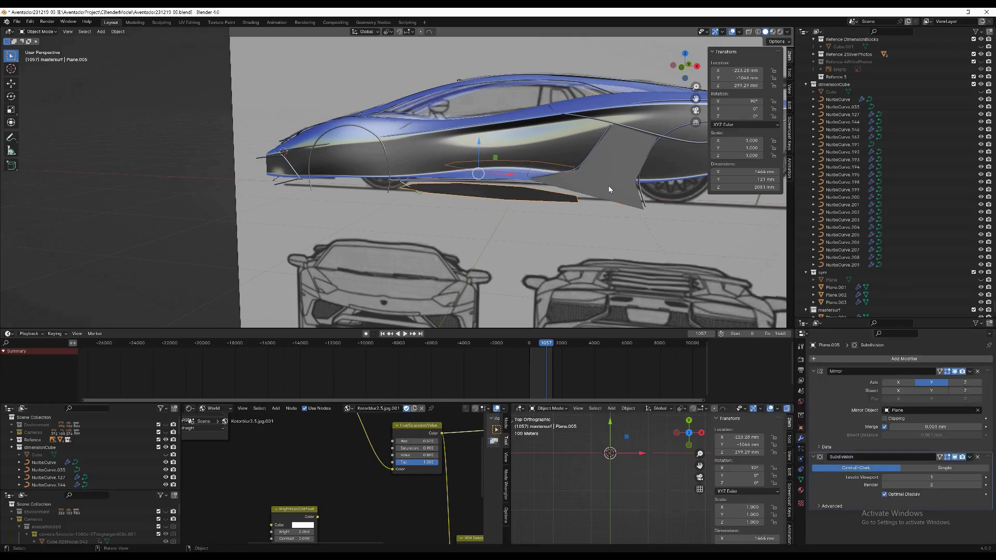
click(837, 317)
click(812, 359)
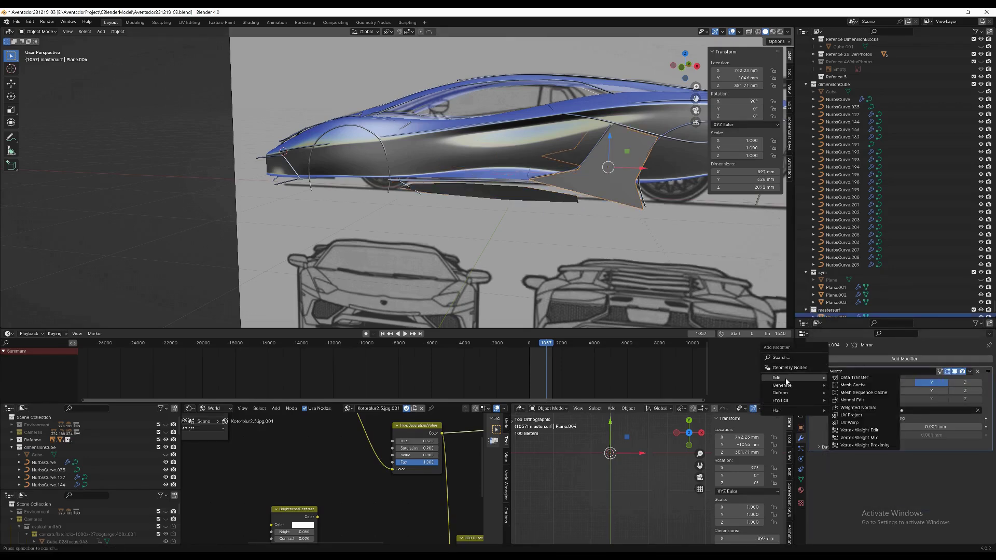
mouse_move(782, 386)
click(852, 386)
middle_drag(678, 216, 639, 200)
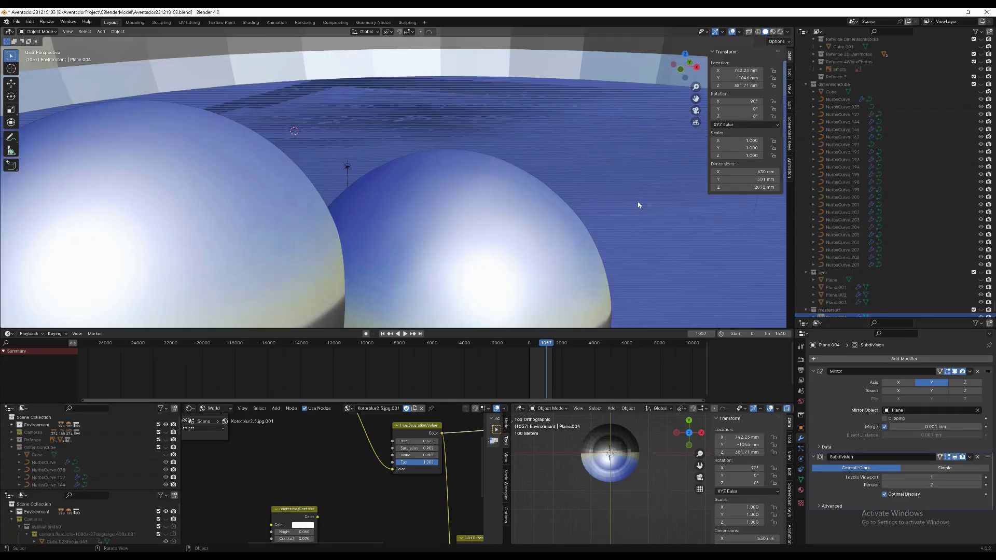
click(39, 31)
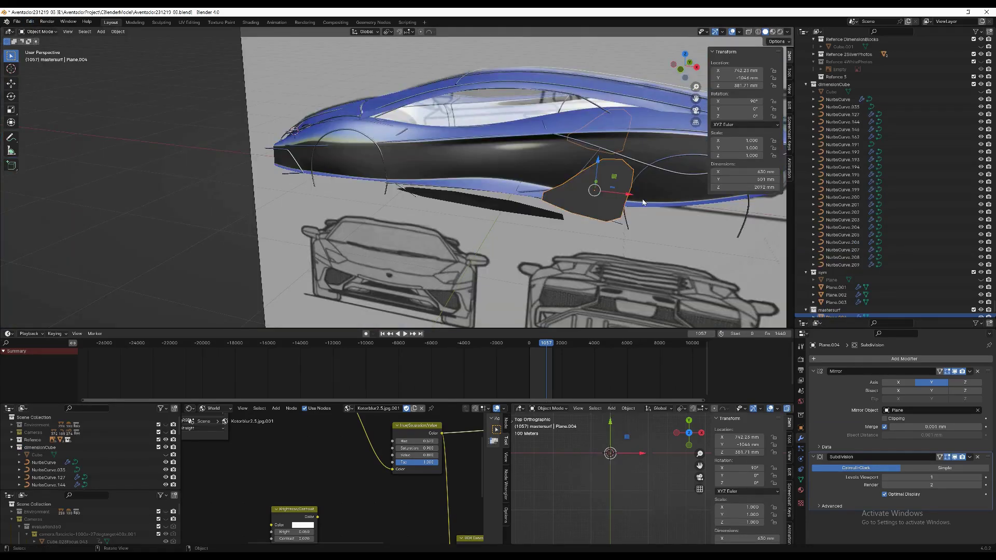
click(645, 166)
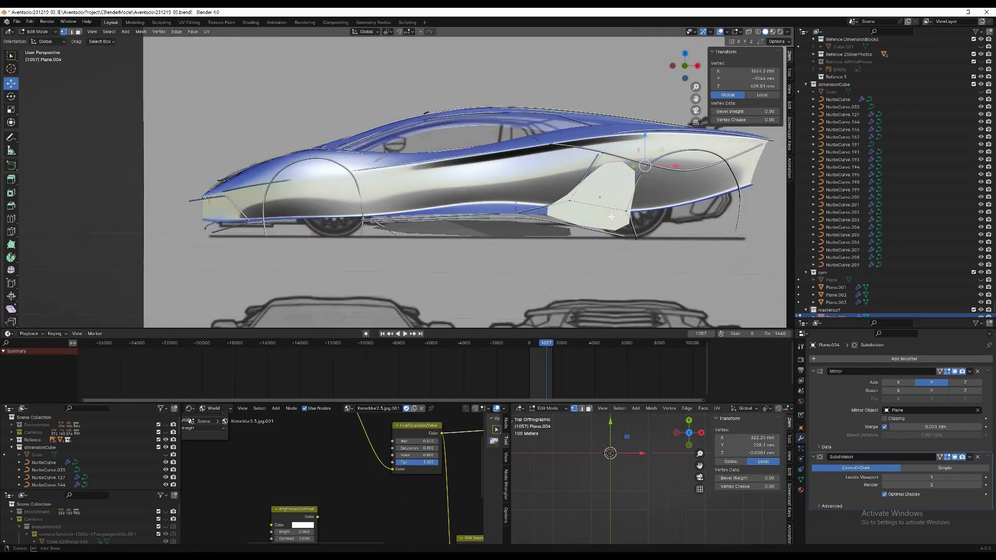
key(KP_1)
scroll(615, 212, up, 4)
click(632, 213)
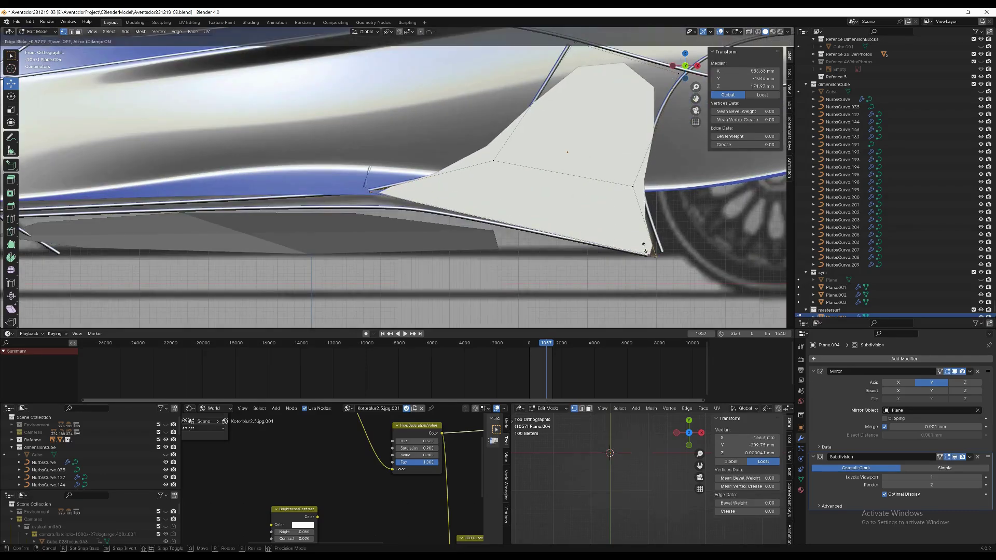
click(626, 97)
middle_drag(625, 97, 571, 129)
key(Tab)
click(559, 200)
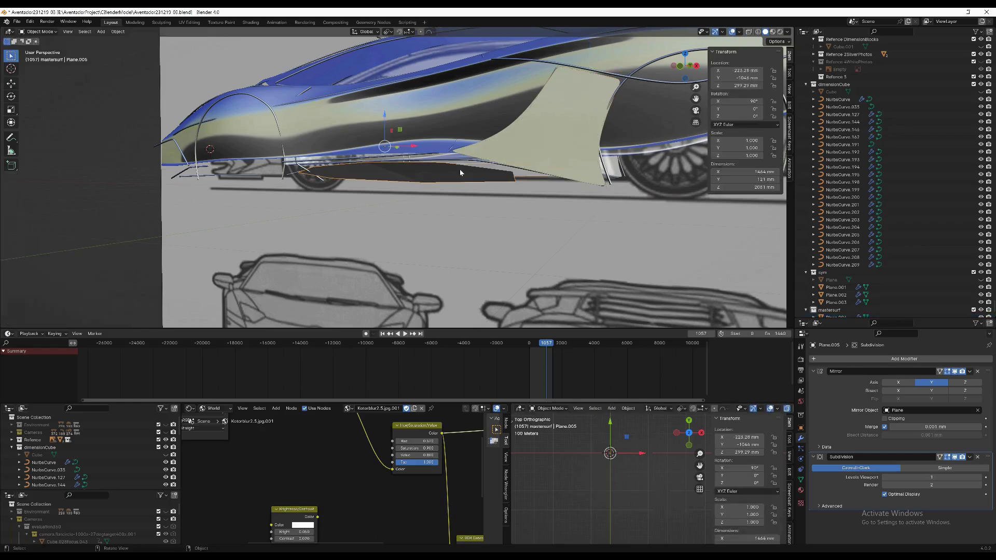
middle_drag(571, 239, 608, 199)
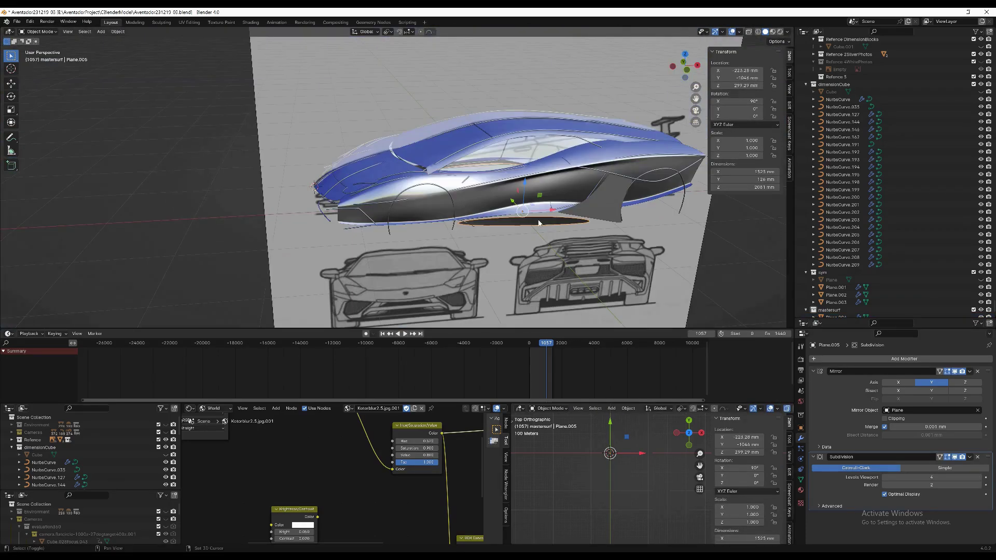
Duplicate Plane.005 in place as Plane.006 and enter Edit Mode in side view.
key(shift+d)
right_click(567, 190)
key(KP_1)
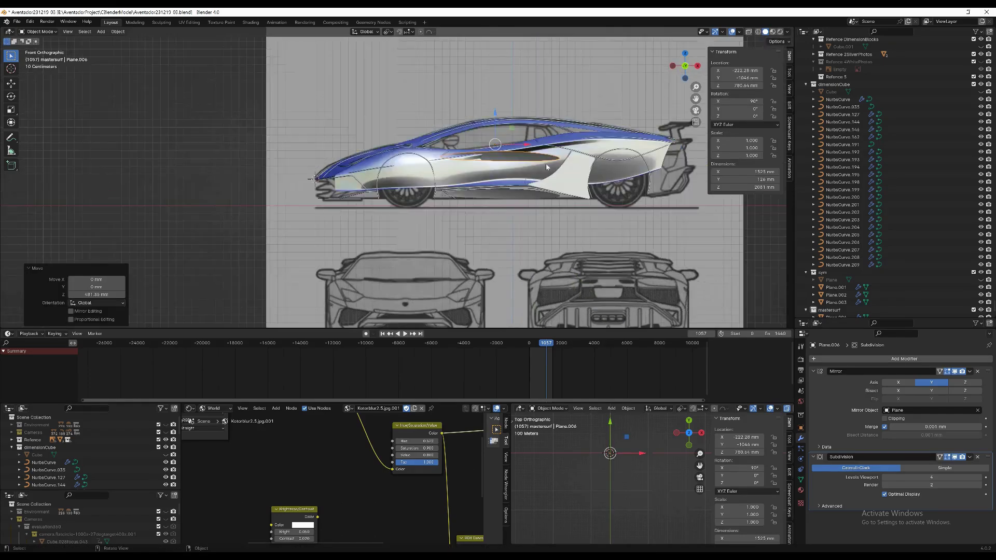
key(Tab)
Pull the copy's first vertices onto the rear body line.
drag(643, 157, 632, 159)
drag(549, 154, 606, 165)
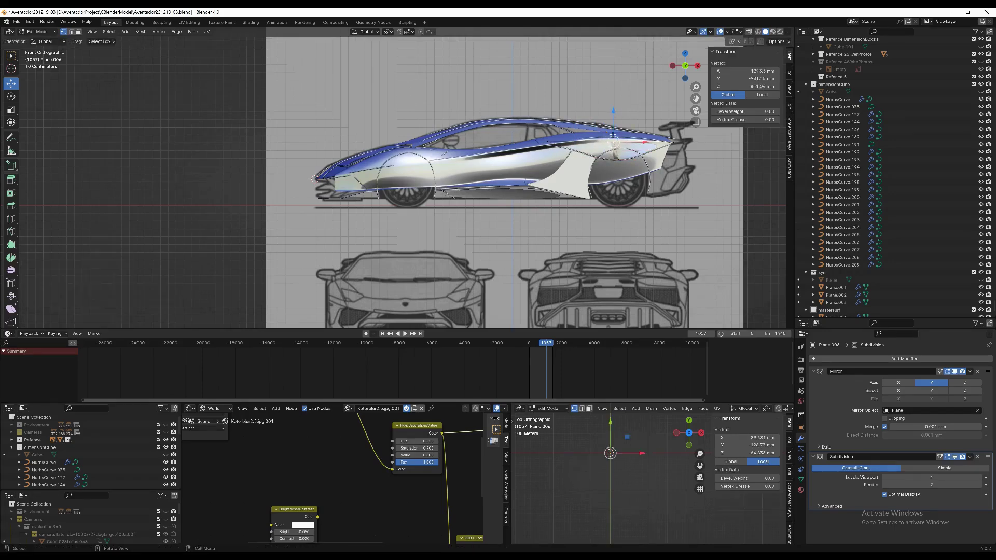
middle_drag(616, 152, 540, 141)
drag(539, 141, 544, 146)
middle_drag(543, 146, 560, 155)
scroll(571, 166, up, 5)
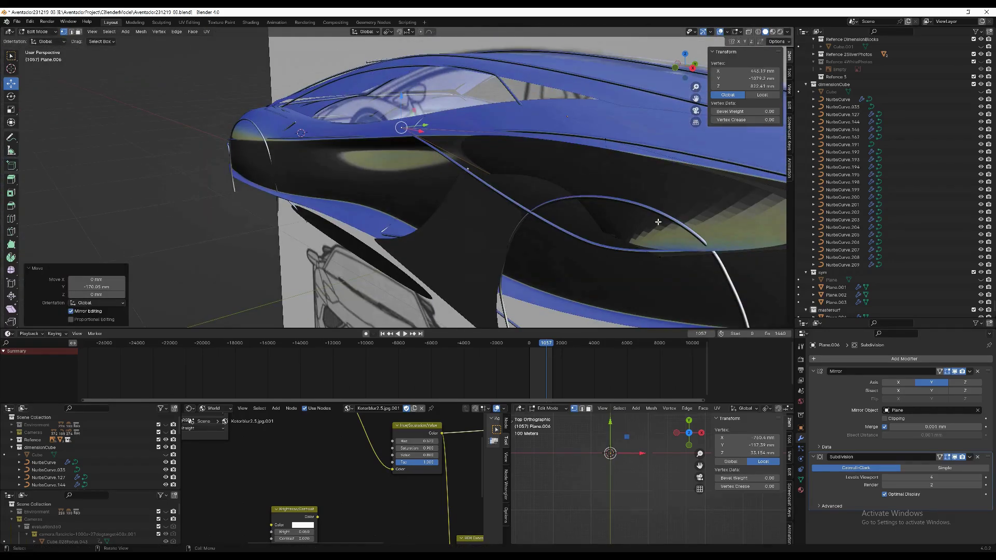
Shift the selected rear vertices along the surface, push them in depth, and scale them in.
shift+click(589, 240)
middle_drag(590, 240, 529, 171)
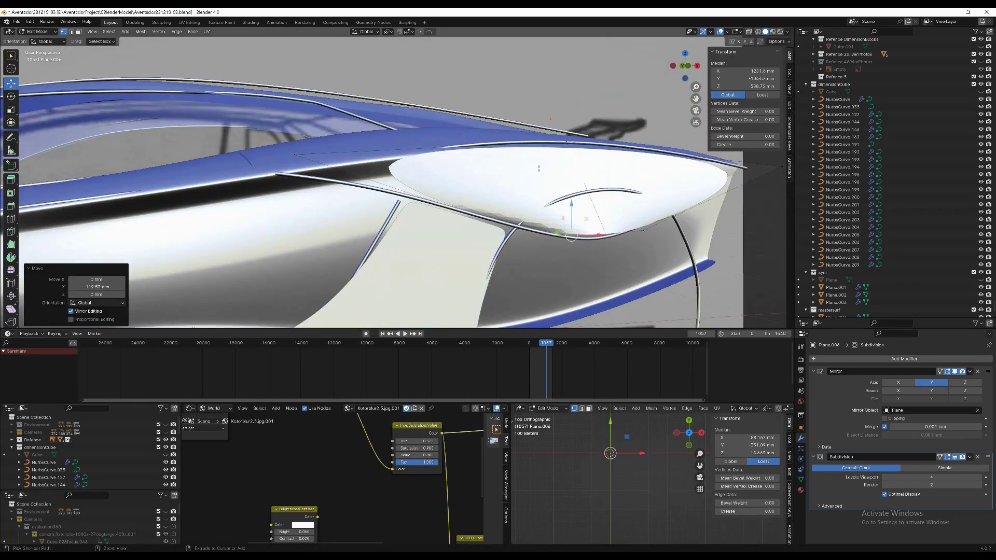
drag(577, 190, 569, 186)
mouse_move(568, 187)
middle_down()
mouse_move(431, 198)
mouse_move(571, 187)
middle_up()
drag(570, 187, 596, 181)
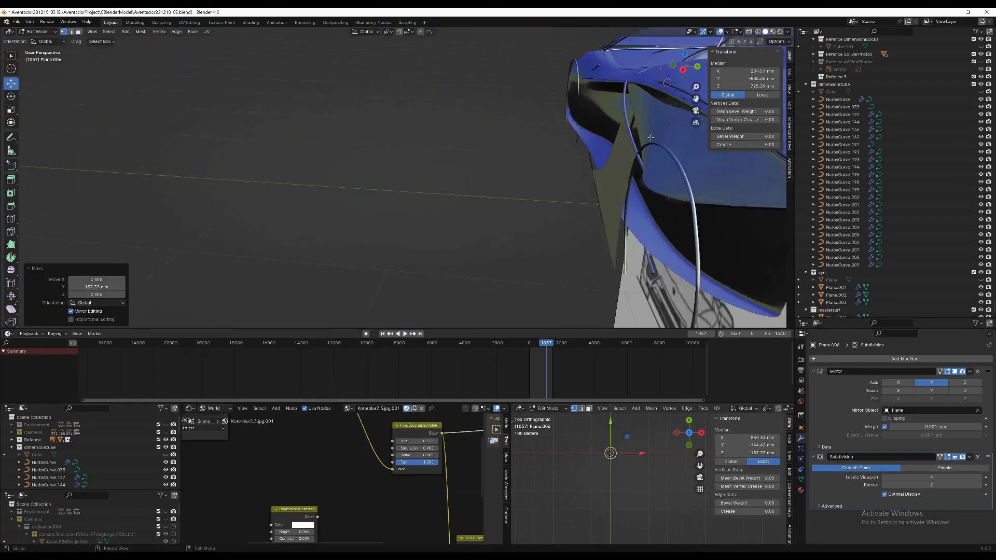
middle_drag(597, 181, 585, 142)
key(s)
click(596, 153)
click(586, 143)
With Plane.006 isolated, move its left-end vertex -18.6 mm in Y.
key(KP_Divide)
key(KP_1)
click(424, 219)
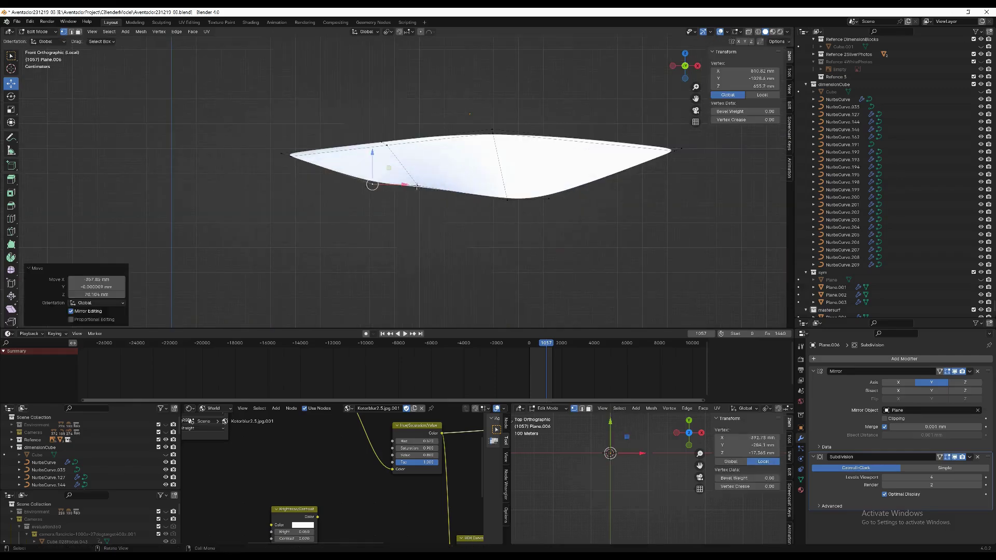
drag(429, 226, 423, 207)
middle_drag(423, 207, 507, 225)
key(g)
key(y)
key(Return)
scroll(441, 203, down, 5)
key(g)
key(y)
scroll(394, 201, up, 5)
key(Return)
Back with the whole car, reposition the selected vertices and lift an upper vertex in Z.
key(KP_Divide)
shift+click(493, 220)
key(KP_1)
key(g)
click(434, 207)
click(517, 167)
key(g)
key(z)
click(518, 171)
Raise another panel vertex about 6 mm in Z.
scroll(518, 172, up, 2)
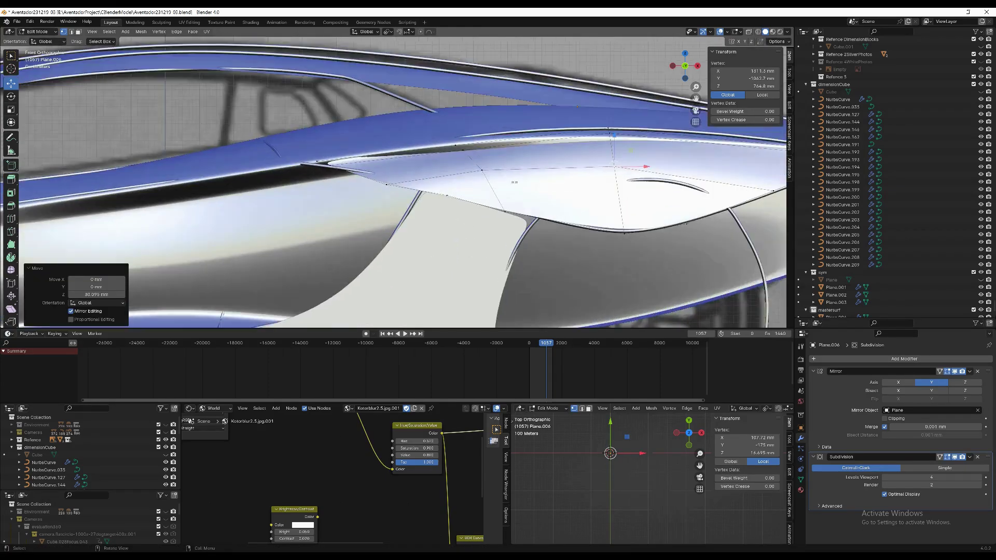
click(426, 174)
scroll(477, 148, down, 3)
key(g)
key(z)
middle_drag(478, 147, 477, 230)
click(416, 171)
scroll(385, 191, up, 4)
scroll(385, 191, down, 3)
Move the panel's rear-tip vertex 72 mm along X.
click(478, 220)
key(g)
key(x)
click(482, 217)
scroll(482, 217, down, 4)
scroll(467, 223, up, 2)
scroll(419, 249, up, 3)
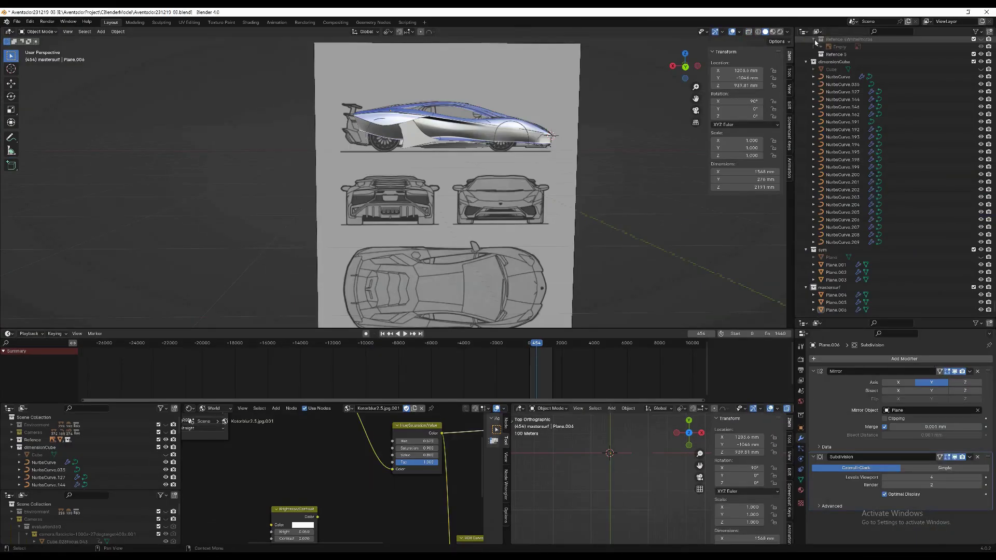
Create Collection 7 and paste the copied wheel and tyre objects into it.
scroll(956, 144, down, 10)
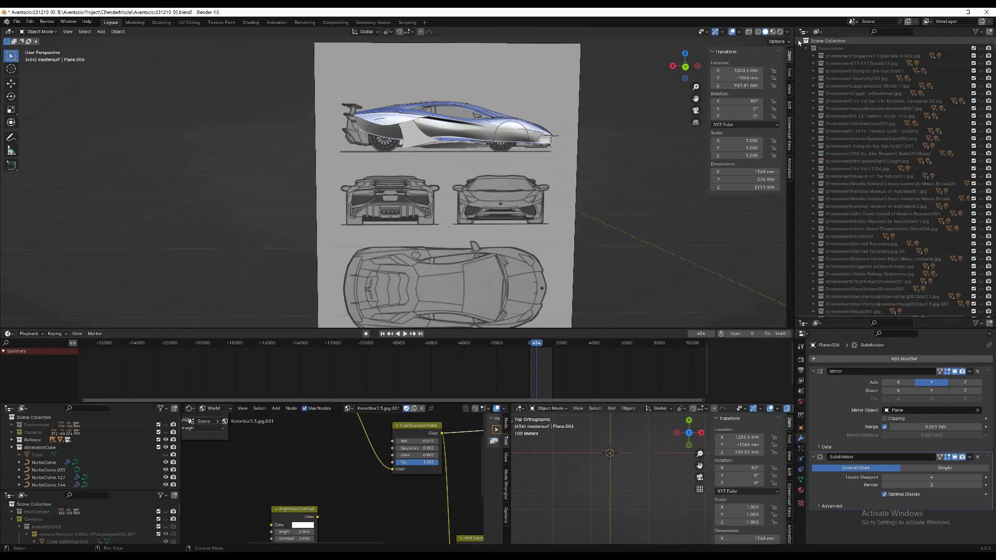
click(990, 31)
scroll(908, 156, up, 10)
right_click(810, 309)
click(761, 343)
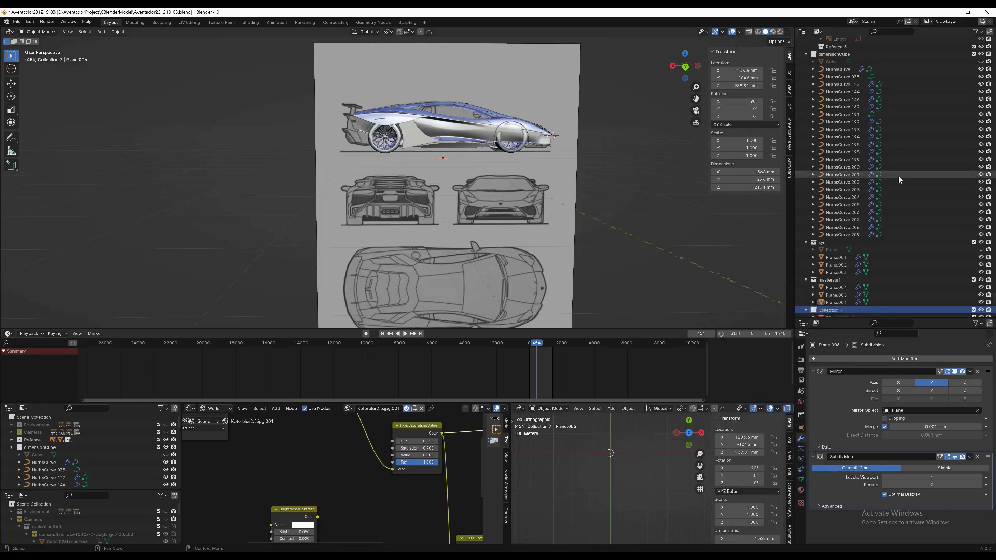
scroll(893, 182, down, 10)
Check the car from both sides, then isolate the Emptysideview side blueprint.
key(KP_9)
key(KP_1)
scroll(588, 143, down, 2)
scroll(571, 135, up, 3)
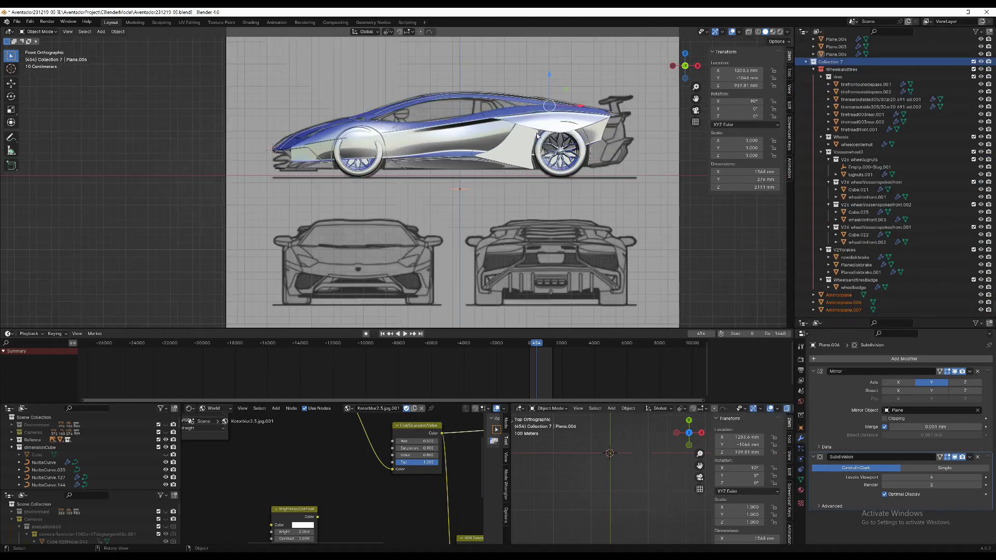
scroll(643, 172, down, 4)
scroll(502, 174, up, 8)
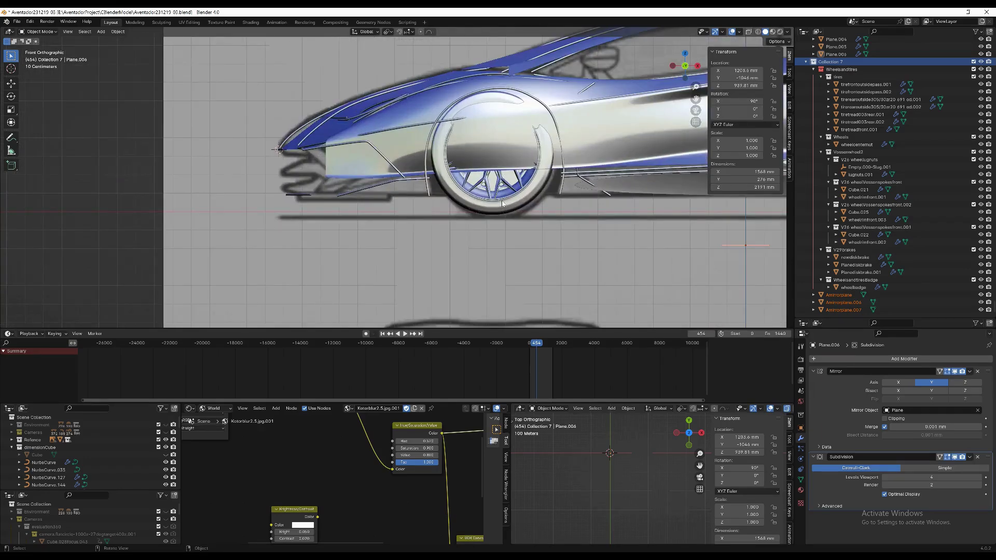
scroll(503, 204, down, 7)
scroll(898, 155, up, 8)
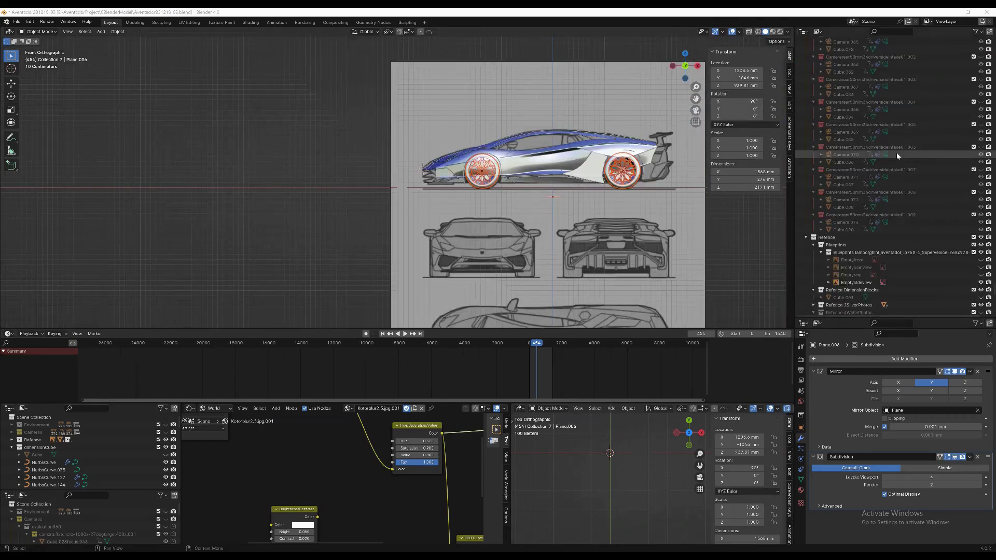
click(859, 282)
key(KP_Divide)
scroll(449, 207, up, 4)
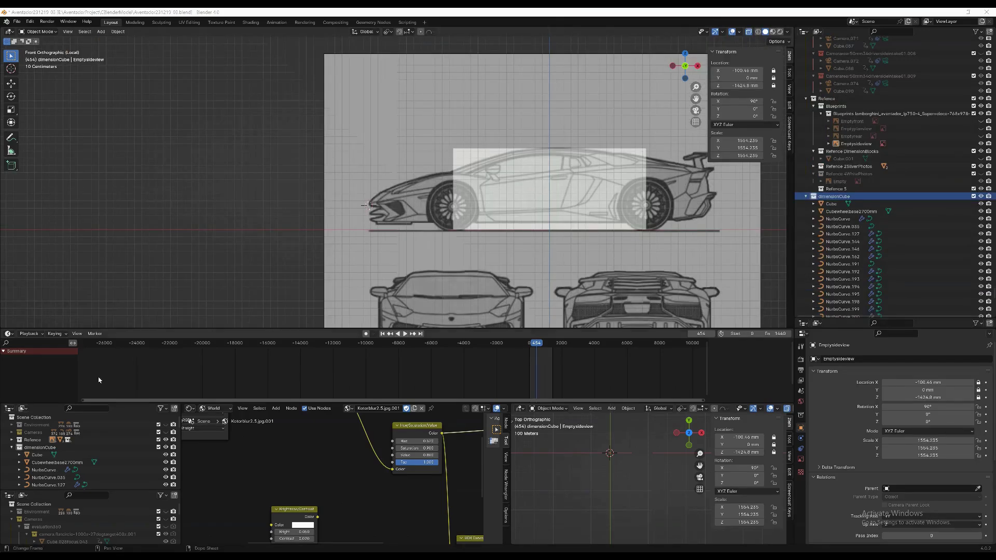
Collapse Wheelsandtires and delete Collection 7 while keeping its objects.
click(34, 417)
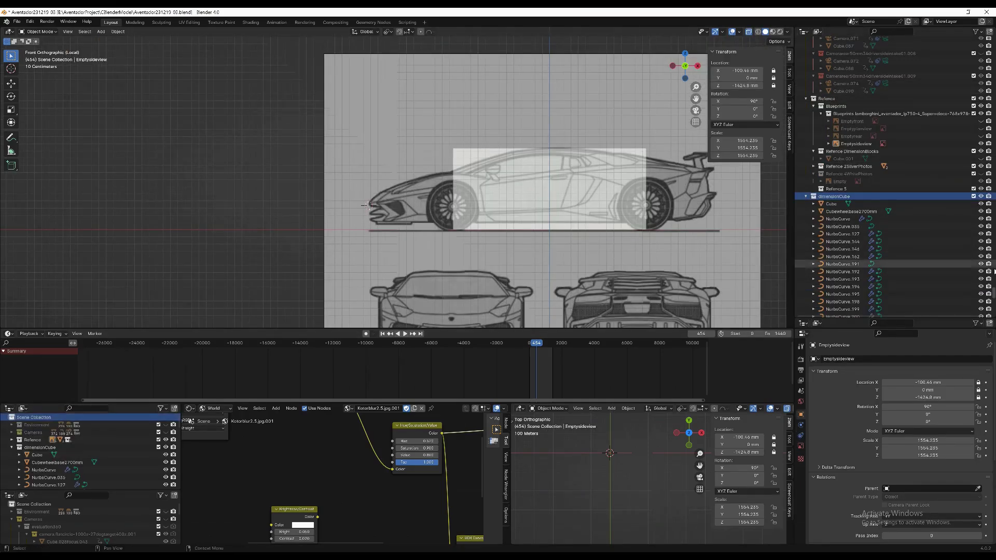
scroll(992, 292, down, 15)
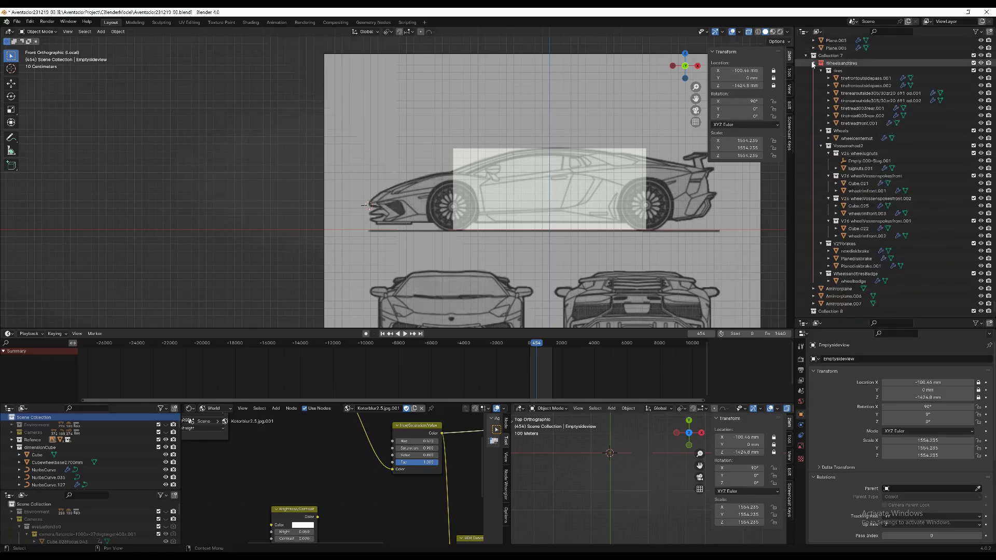
click(813, 63)
scroll(881, 166, up, 10)
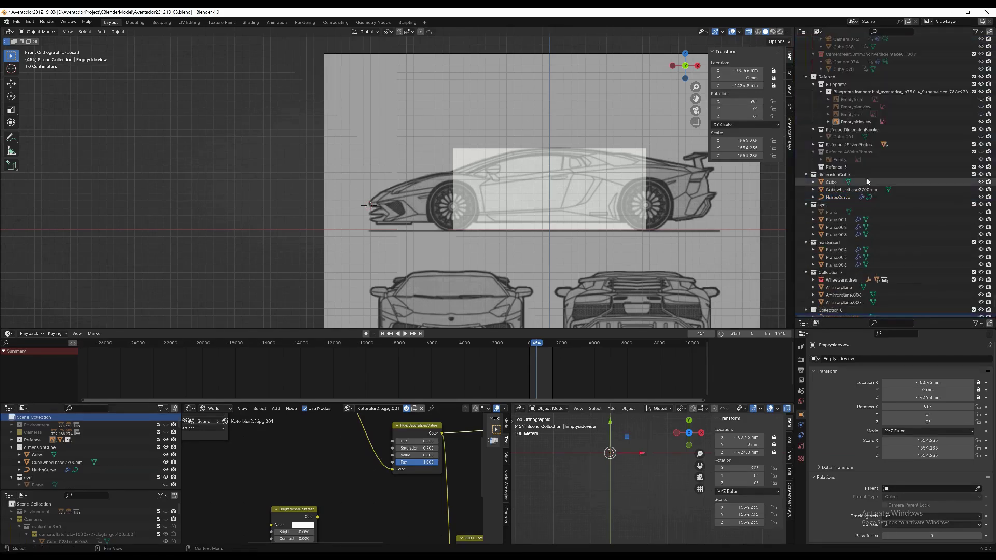
scroll(881, 166, down, 5)
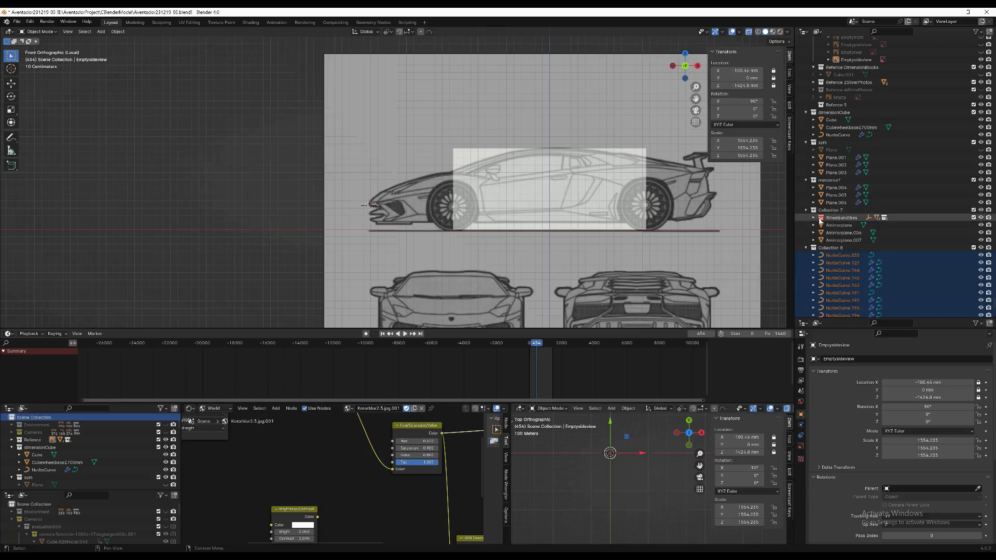
key(x)
scroll(856, 135, down, 3)
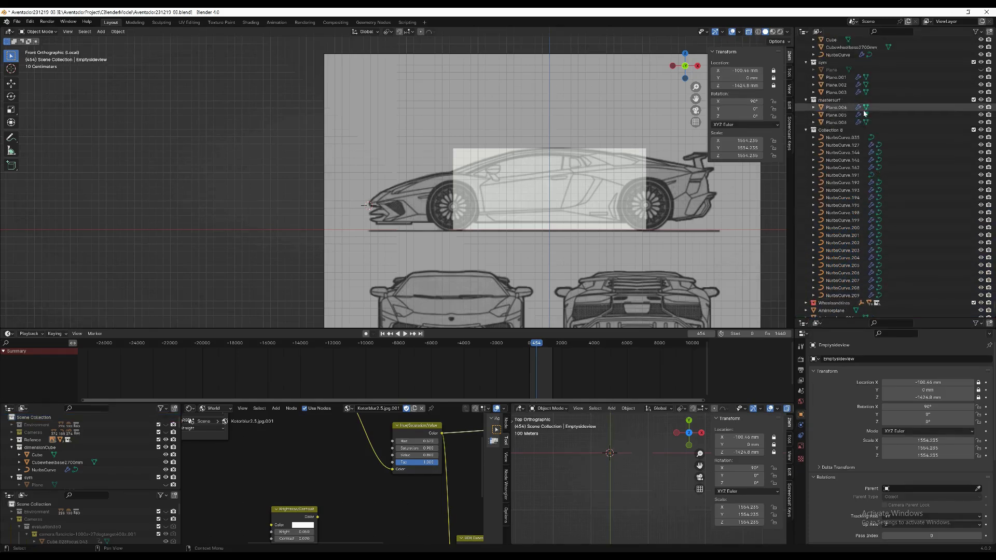
Add a Plain Axes empty and slide it along X to the front wheel centre.
click(100, 31)
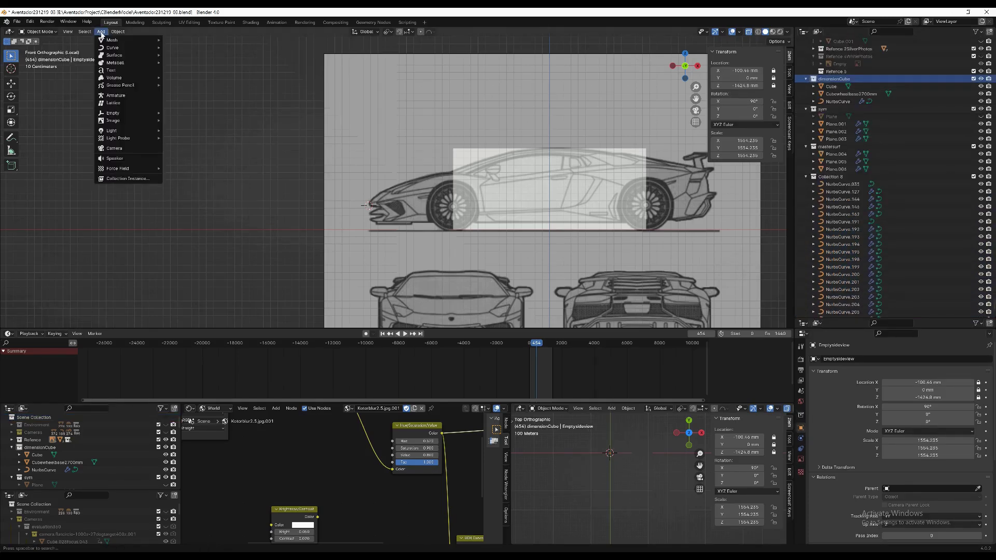
mouse_move(130, 116)
click(187, 113)
scroll(464, 205, up, 4)
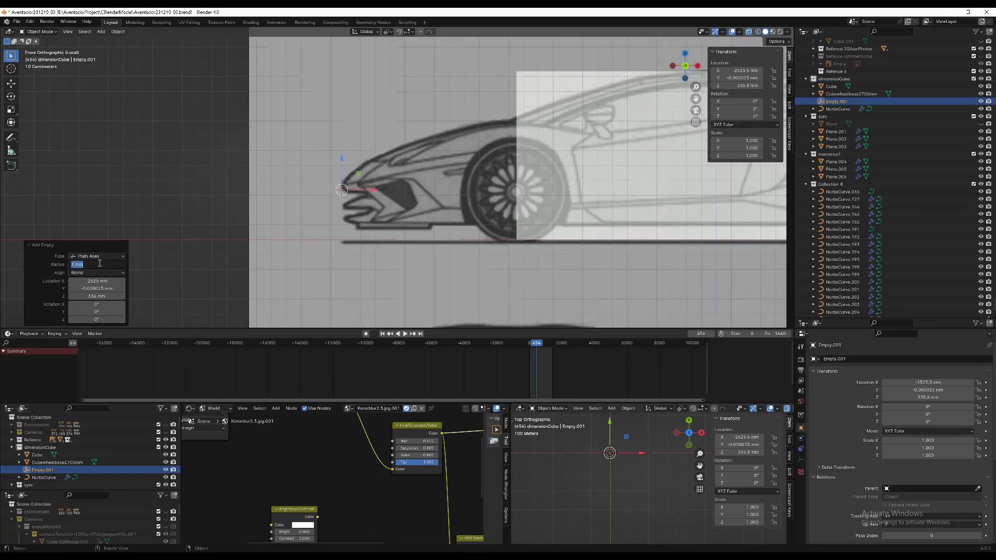
key(g)
key(x)
click(498, 210)
scroll(504, 213, up, 4)
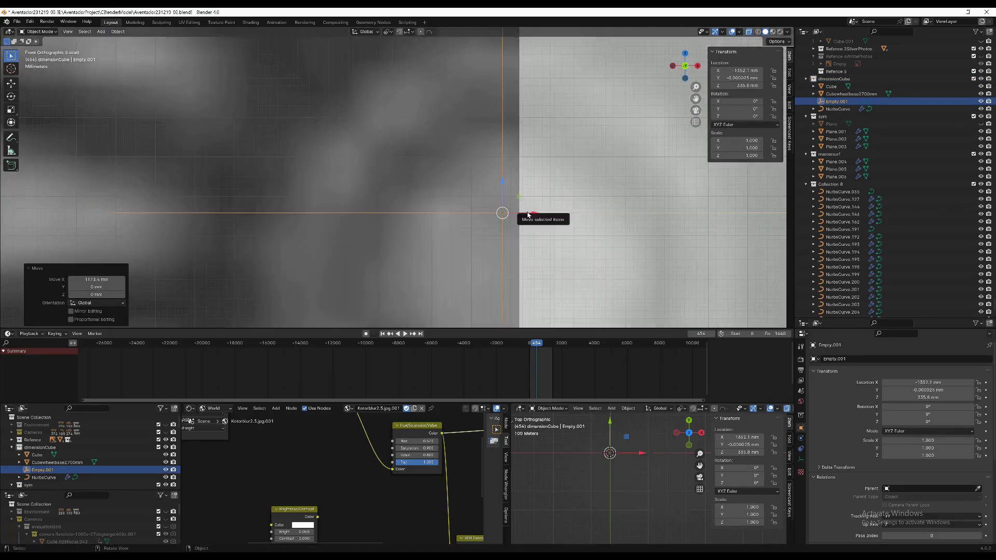
key(g)
key(x)
click(578, 200)
scroll(317, 199, down, 10)
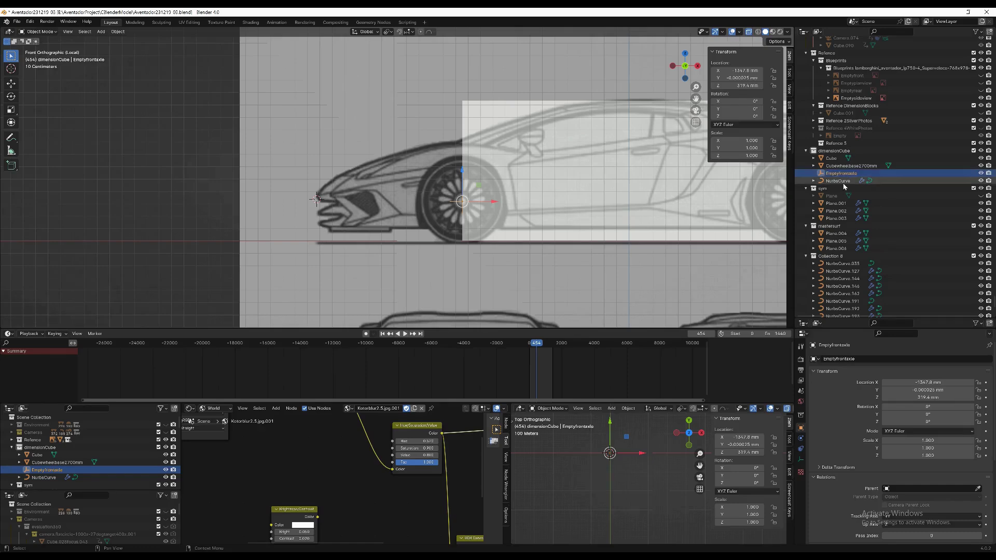
scroll(494, 206, down, 5)
Duplicate it as Emptyrear.001 and move it to the rear wheel at 343 mm height.
key(shift+d)
key(Escape)
double_click(844, 181)
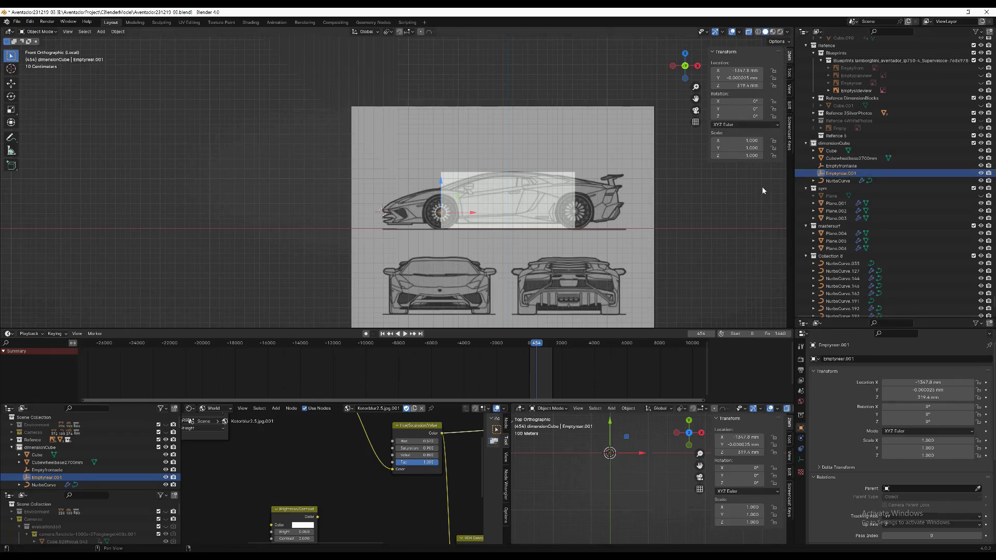
key(g)
key(x)
click(581, 214)
scroll(581, 213, up, 10)
key(g)
key(x)
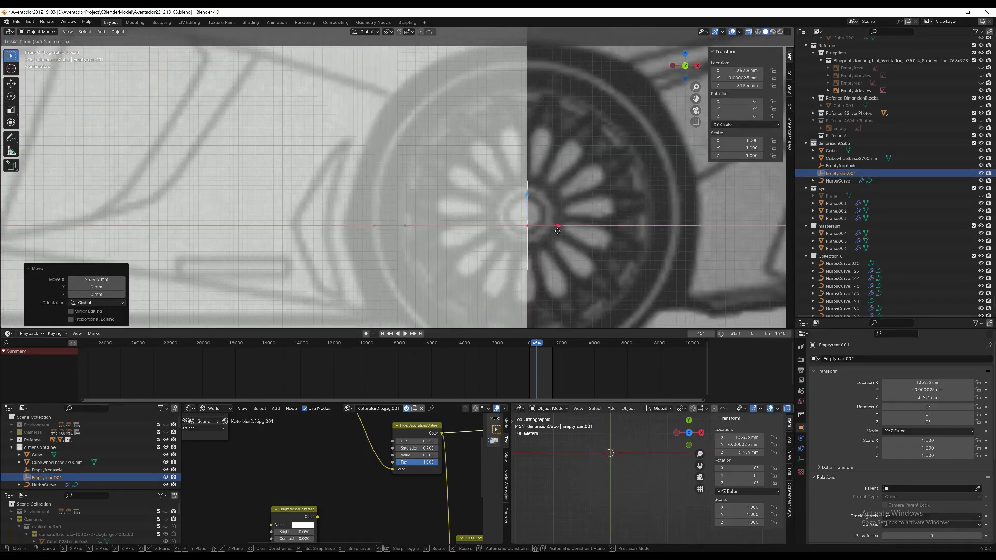
key(z)
click(560, 223)
scroll(567, 205, down, 10)
Fine-tune Emptyrear.001 along X to about 1552 mm in perspective view.
middle_drag(567, 205, 425, 182)
scroll(600, 156, up, 6)
scroll(424, 207, down, 8)
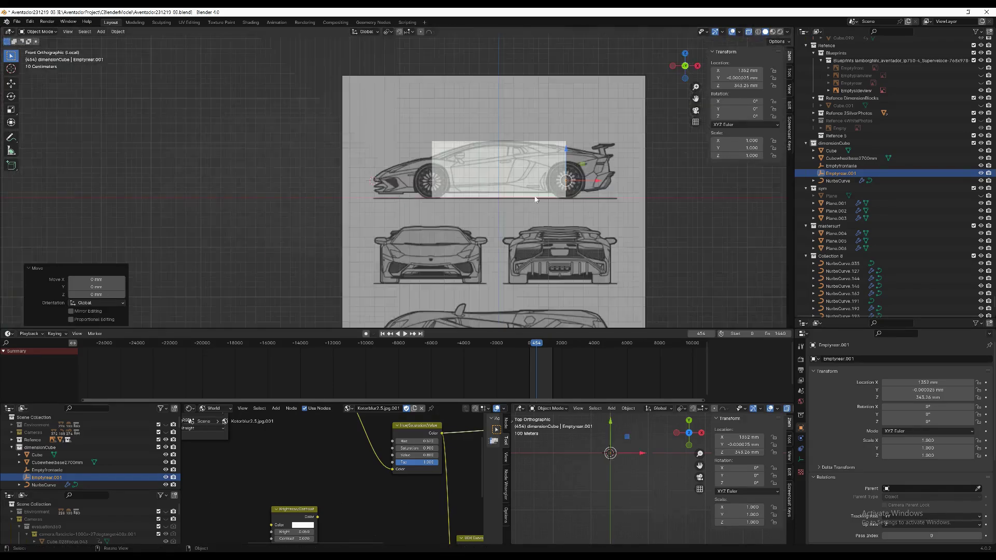
scroll(425, 209, up, 15)
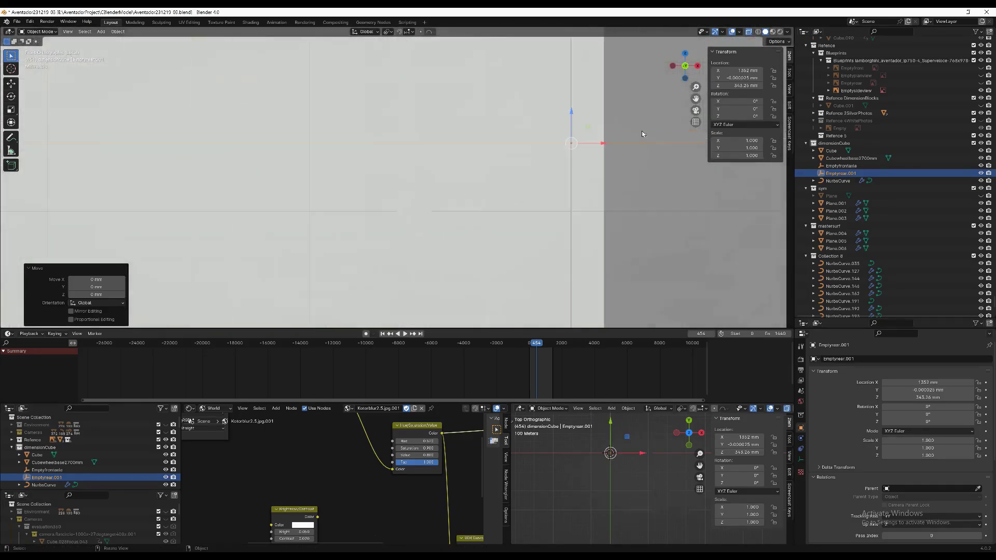
key(g)
key(x)
click(685, 132)
scroll(519, 182, down, 8)
scroll(403, 242, up, 5)
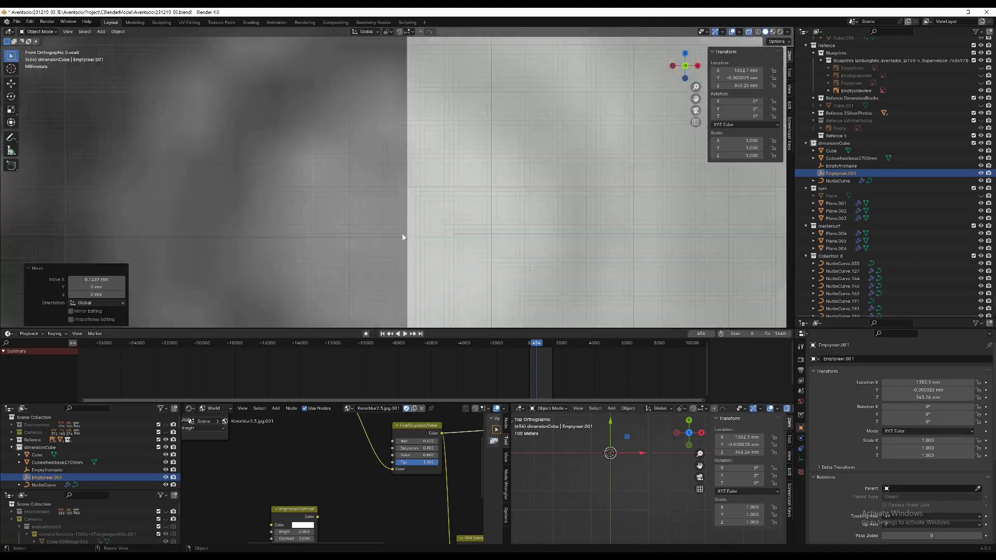
scroll(403, 242, down, 2)
click(366, 240)
Nudge the front-axle empty along X to sit on the blueprint's front axle.
key(g)
key(x)
click(400, 241)
scroll(415, 240, down, 8)
right_click(472, 266)
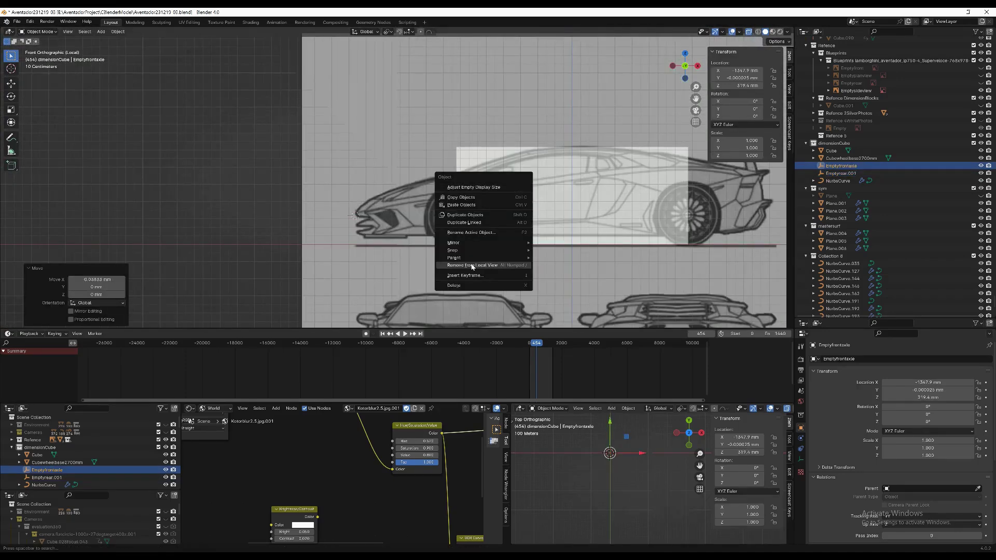
Place the 3D cursor on the front-axle empty with Cursor to Selected.
middle_drag(453, 167, 499, 197)
right_click(519, 189)
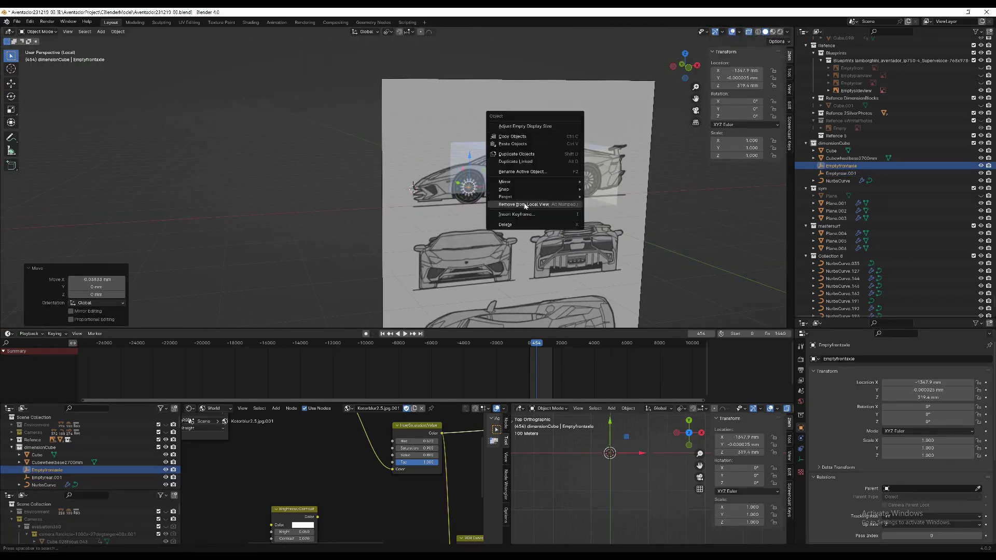
mouse_move(535, 189)
click(623, 222)
scroll(698, 193, down, 5)
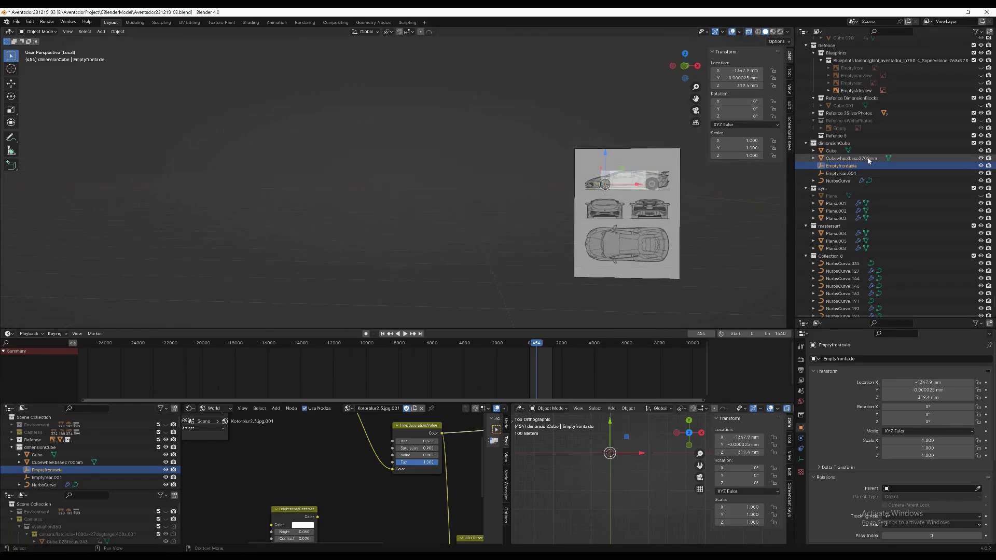
scroll(885, 200, down, 10)
Select all Wheelsandtires objects with the front-axle empty active, framed in front view.
click(854, 240)
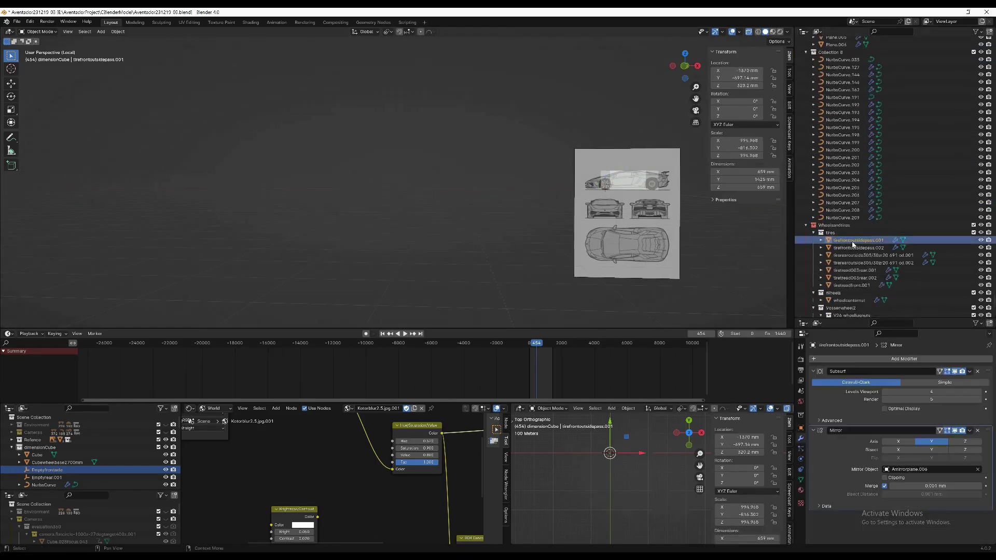
right_click(830, 225)
click(768, 284)
scroll(871, 150, up, 8)
scroll(871, 150, up, 6)
ctrl+click(849, 120)
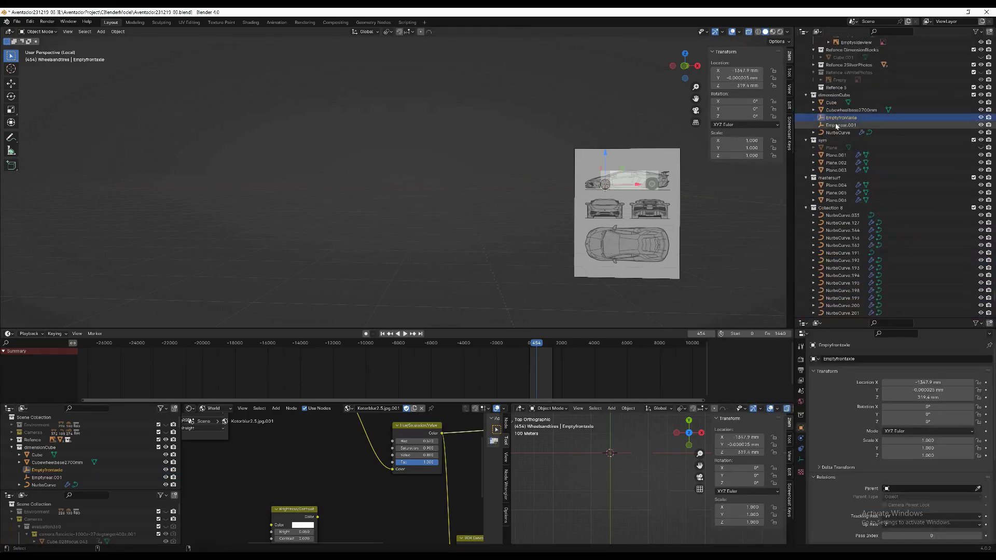
scroll(882, 156, up, 1)
key(KP_1)
key(KP_Decimal)
Snap the selected wheel parts to the 3D cursor, then undo the snap.
click(528, 100)
scroll(475, 162, up, 5)
scroll(545, 155, down, 3)
scroll(563, 188, down, 2)
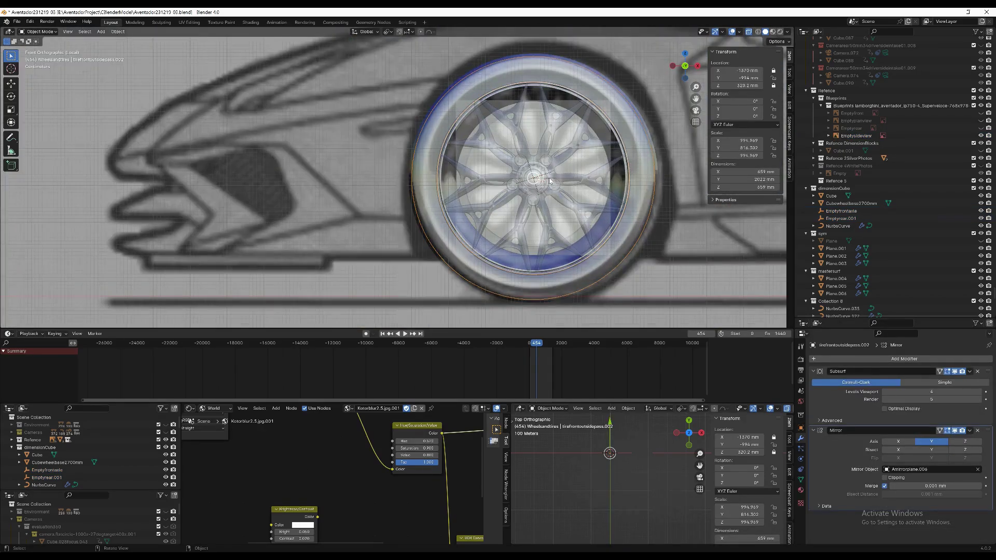
right_click(561, 151)
mouse_move(563, 147)
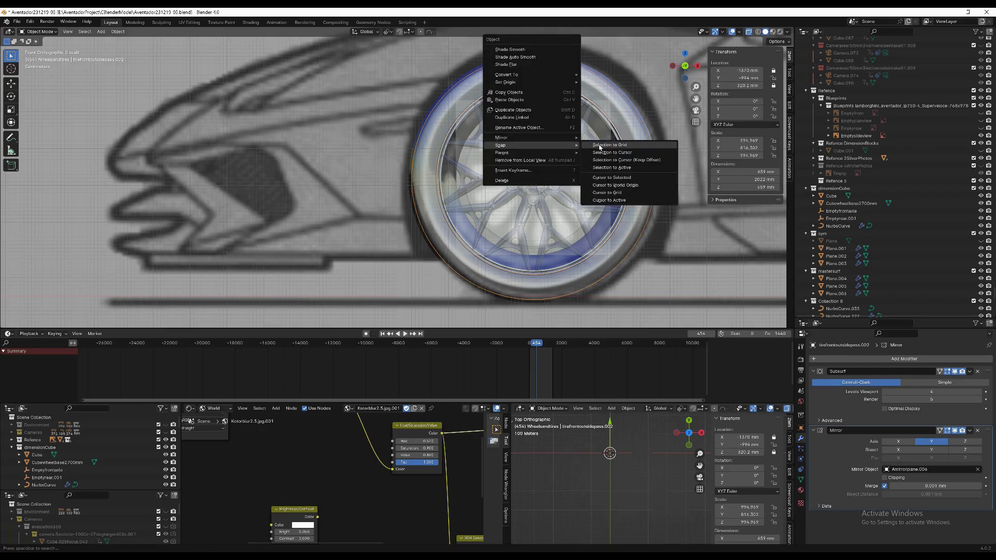
click(618, 152)
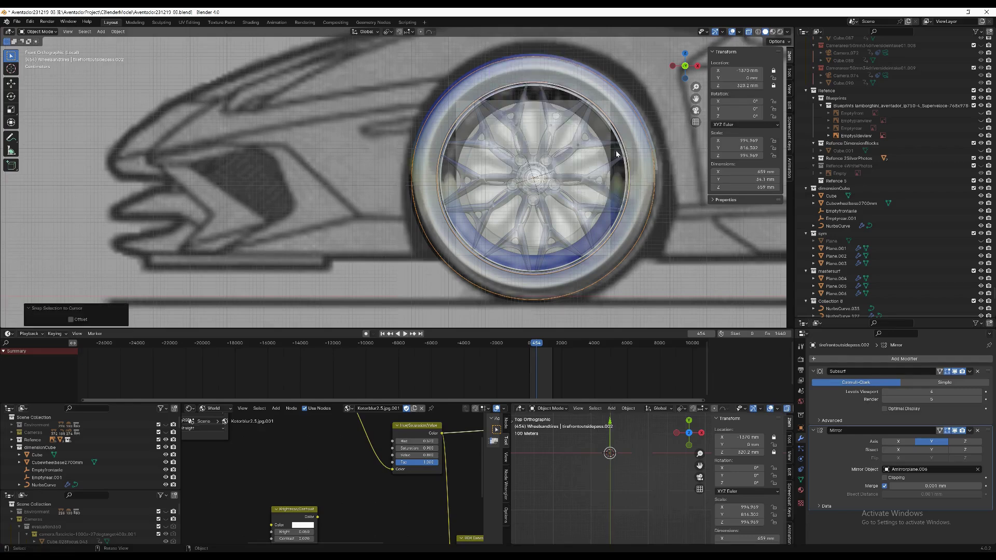
key(ctrl+z)
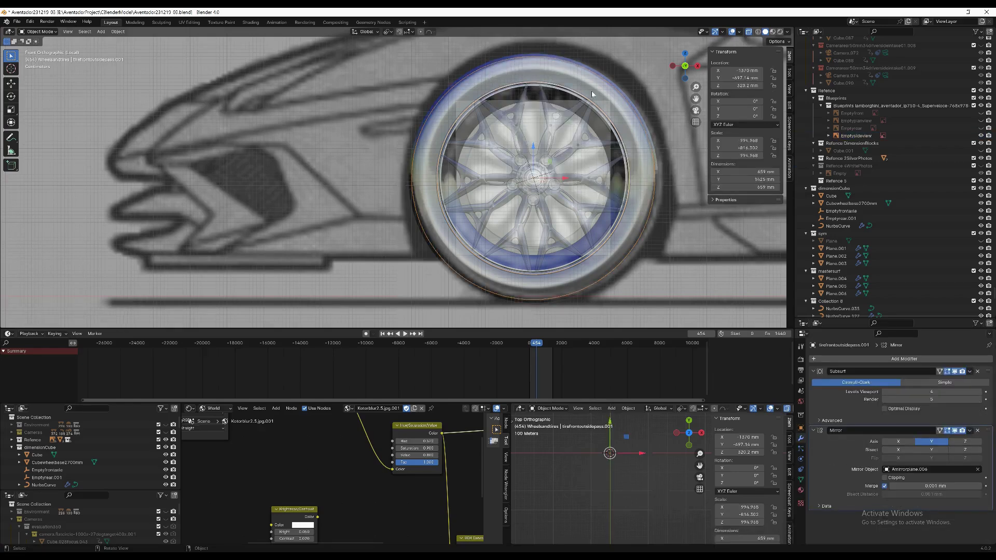
Try dragging the wheel set out to the car's side, undo it, and switch to top view.
scroll(586, 129, up, 4)
right_click(582, 118)
scroll(623, 172, down, 3)
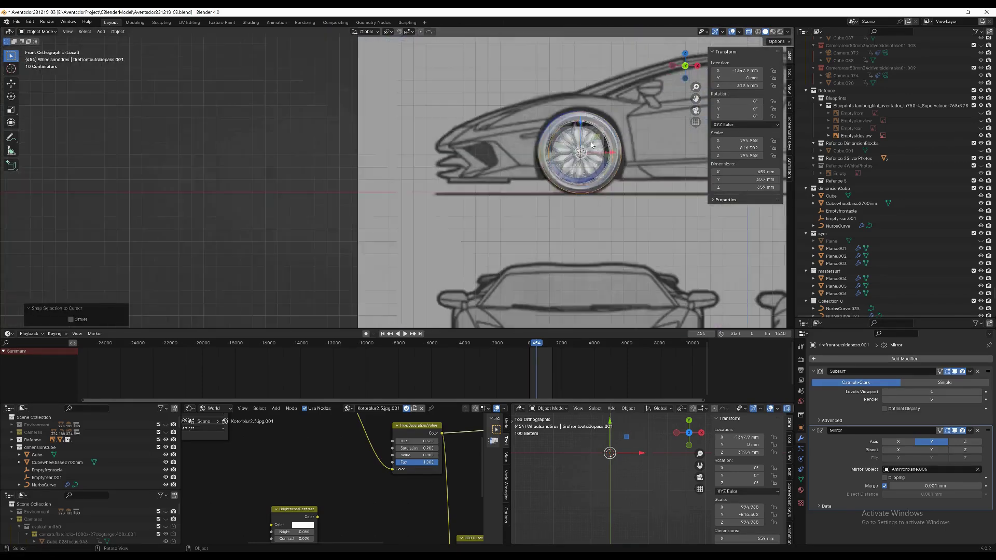
middle_drag(622, 171, 641, 187)
key(ctrl+z)
key(KP_7)
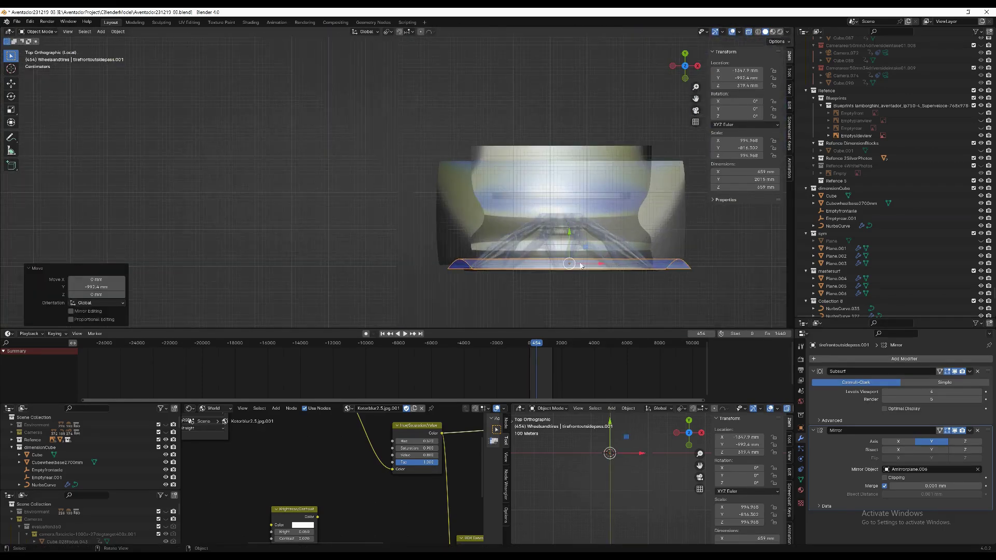
Move the wheel set sideways to Y 1003.4 mm and check it in front view.
key(g)
scroll(569, 236, down, 5)
middle_drag(569, 236, 610, 190)
click(622, 185)
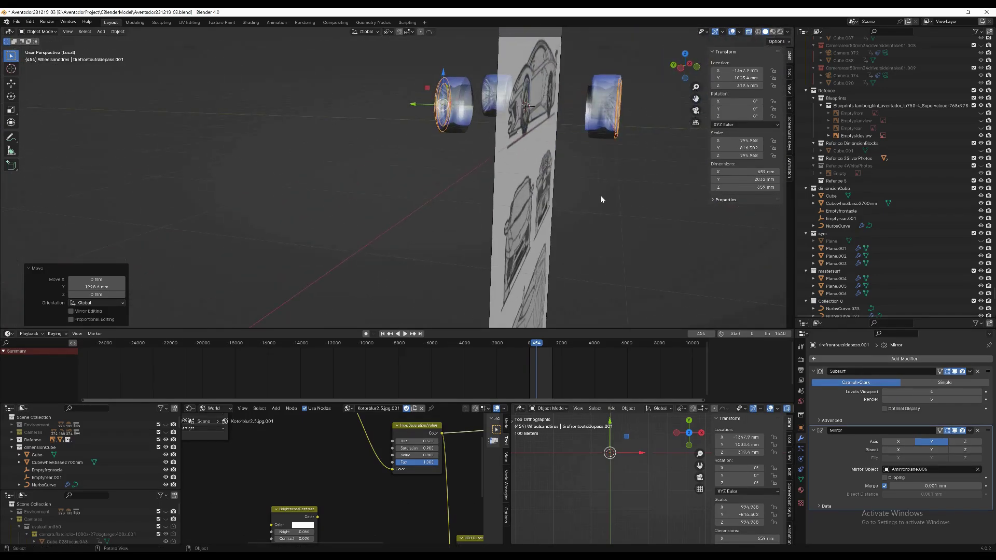
key(KP_1)
scroll(465, 181, up, 7)
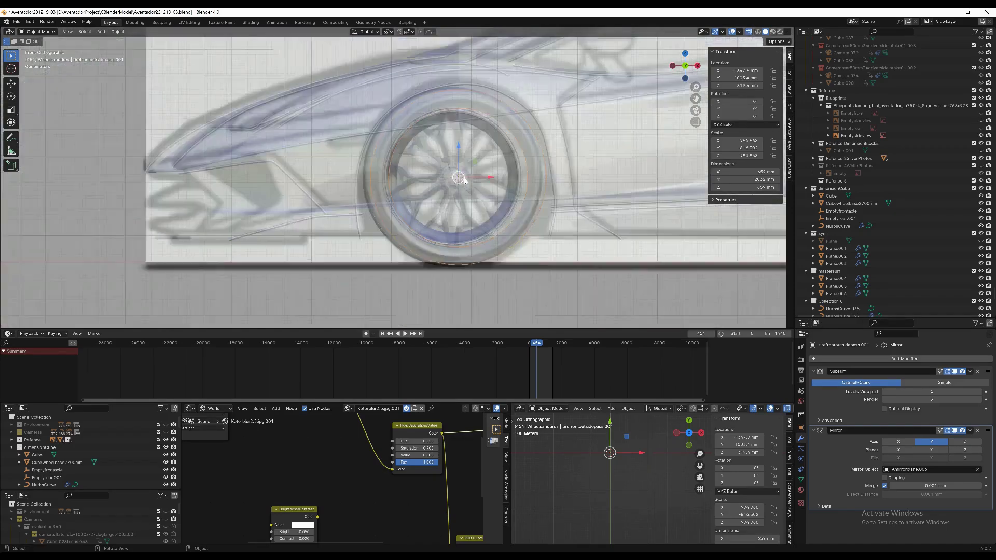
scroll(464, 181, down, 4)
click(857, 136)
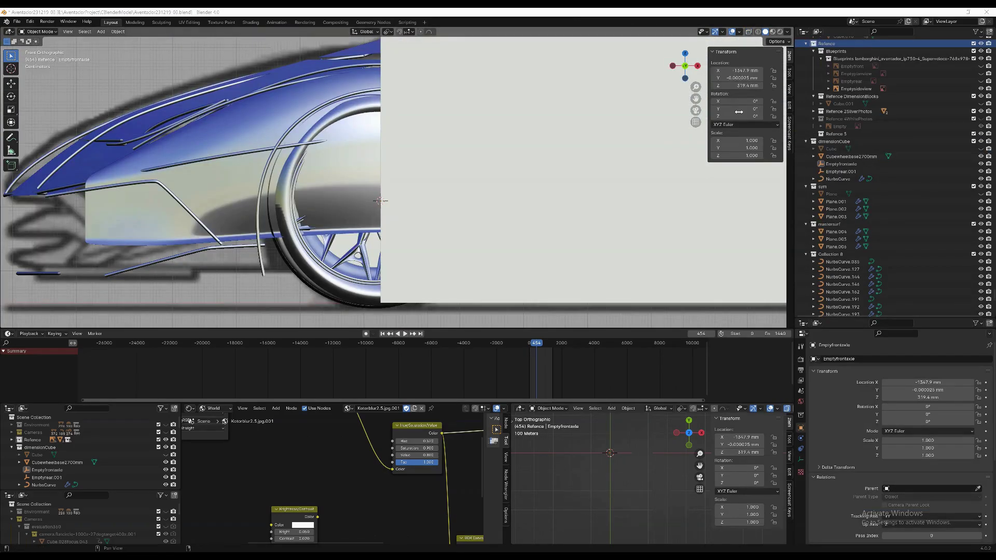
Add a new collection and rename Refence 5 to 'Refence WheelPhotos'.
right_click(828, 44)
click(827, 43)
click(823, 136)
double_click(832, 136)
scroll(855, 174, up, 2)
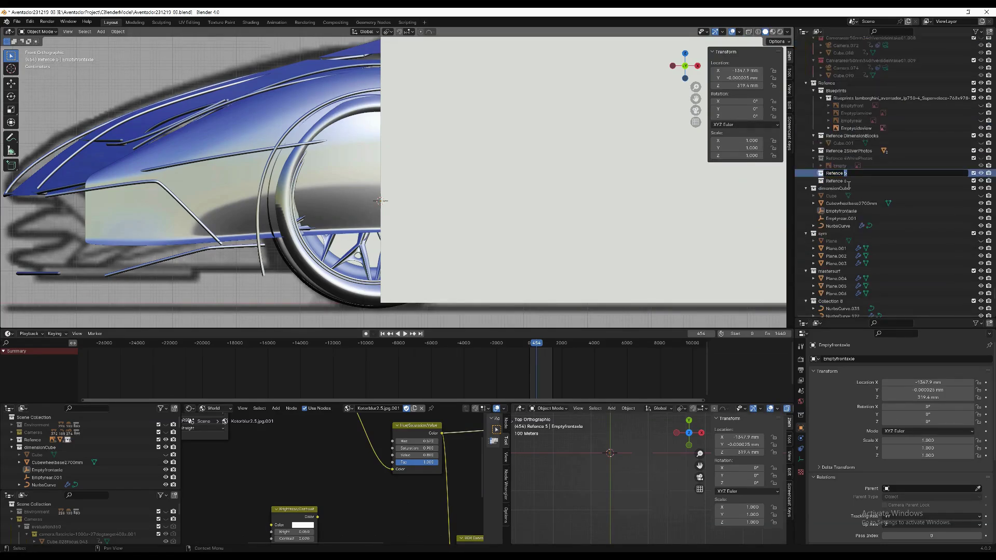
text(s)
key(Return)
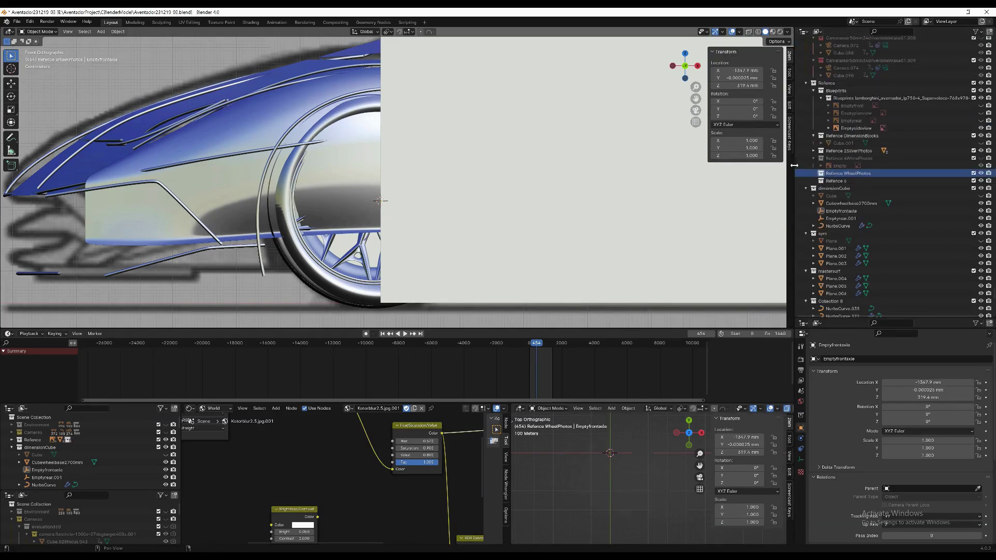
Start adding a reference image through Add > Image > Reference.
click(100, 32)
mouse_move(151, 104)
click(187, 120)
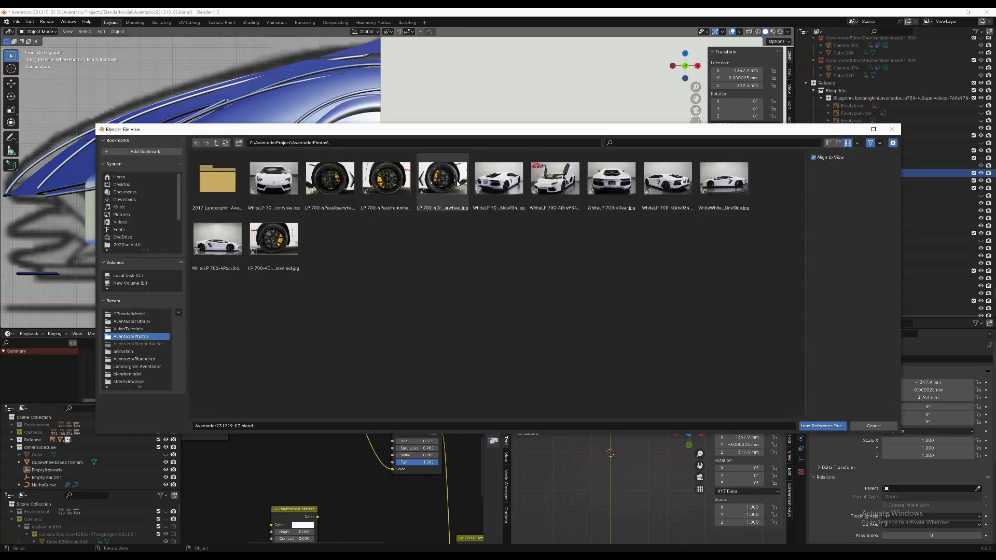
Load the front wheel photo as a reference image and isolate the view on it.
click(821, 427)
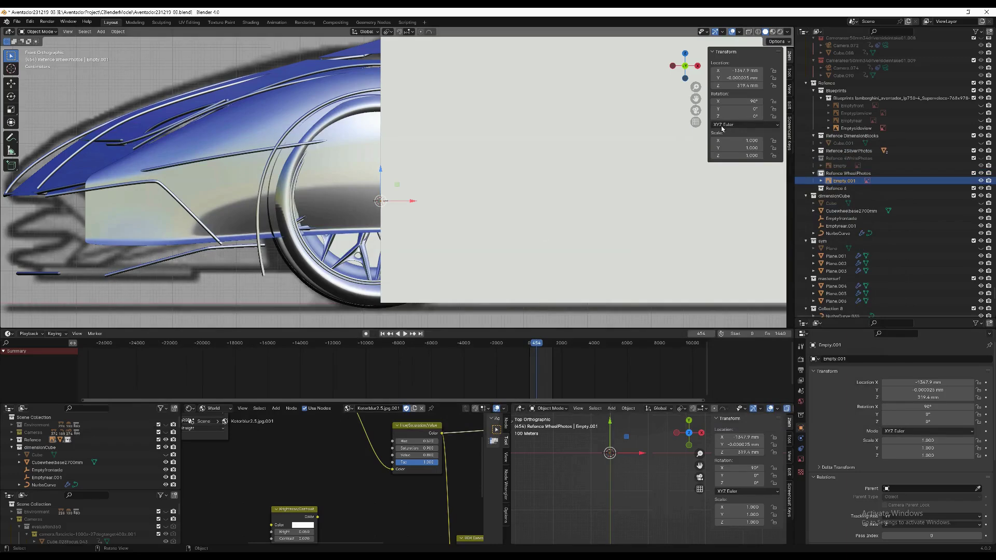
click(862, 128)
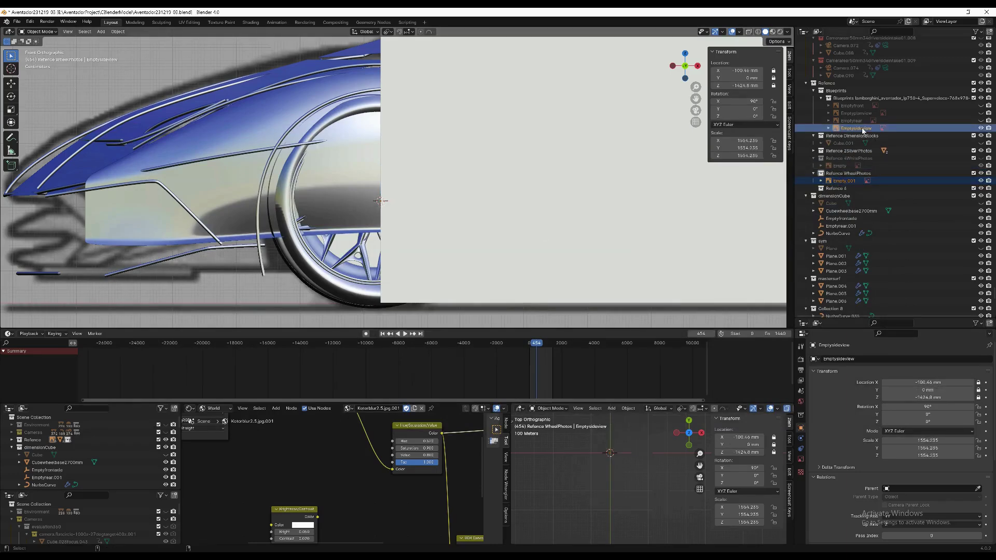
click(841, 219)
key(KP_Divide)
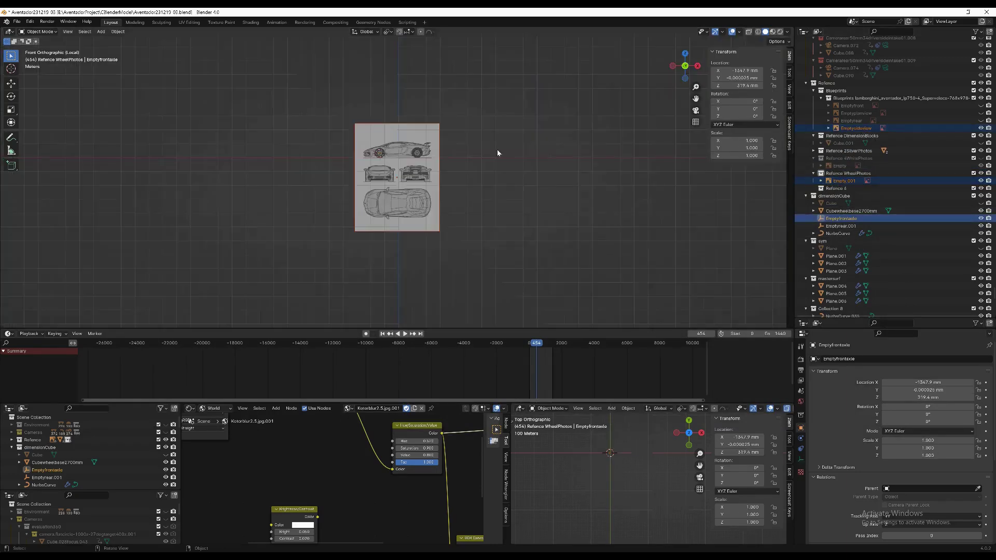
scroll(383, 174, up, 7)
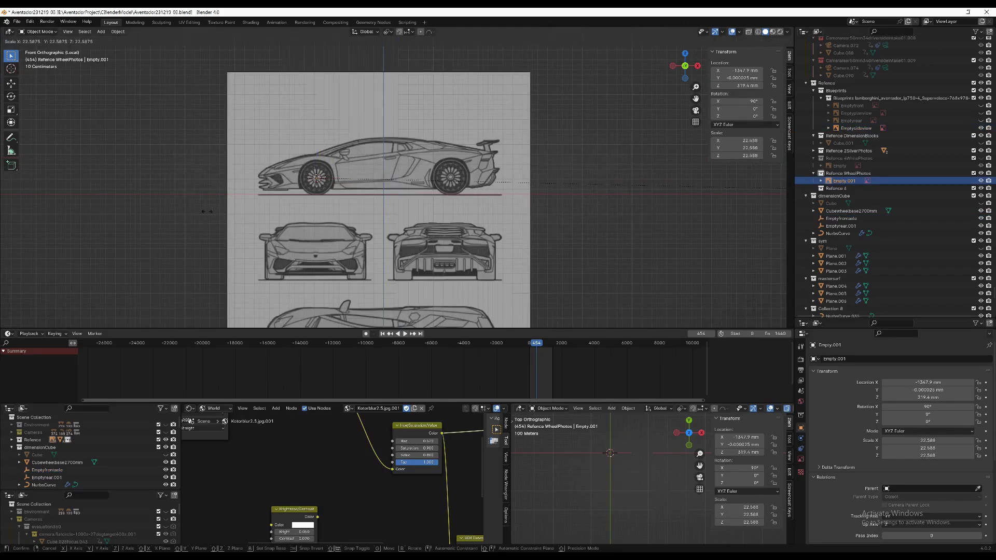
Scale the wheel photo to about 229.7 and align it over the blueprint's front wheel.
click(134, 118)
scroll(317, 180, up, 10)
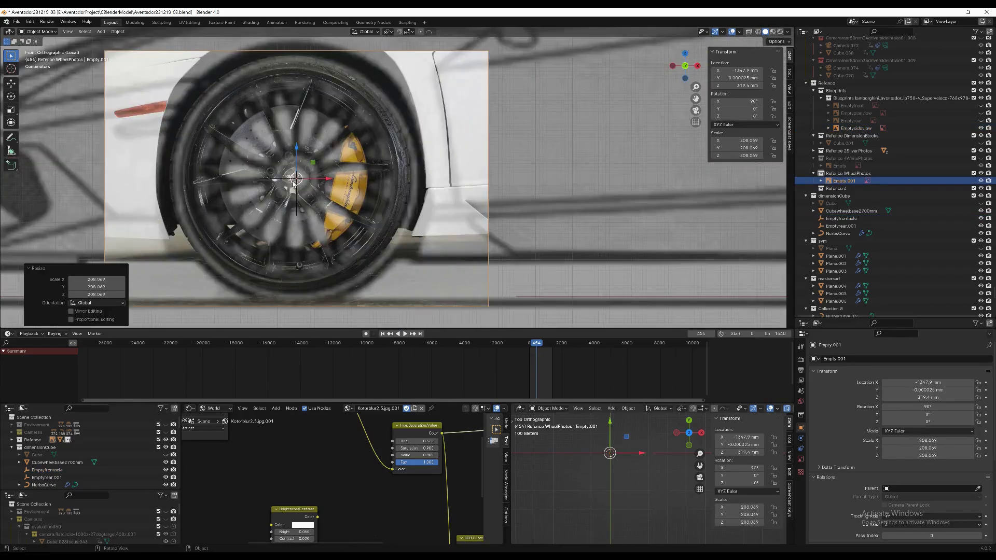
key(s)
click(535, 169)
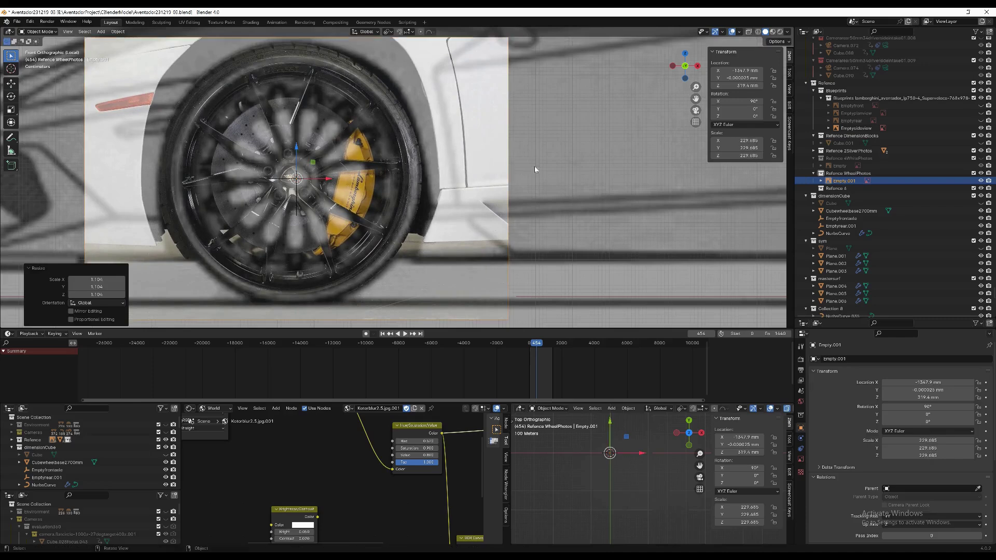
drag(328, 180, 334, 181)
drag(302, 148, 303, 149)
scroll(418, 130, down, 4)
scroll(417, 131, up, 3)
scroll(418, 131, down, 7)
scroll(418, 130, up, 4)
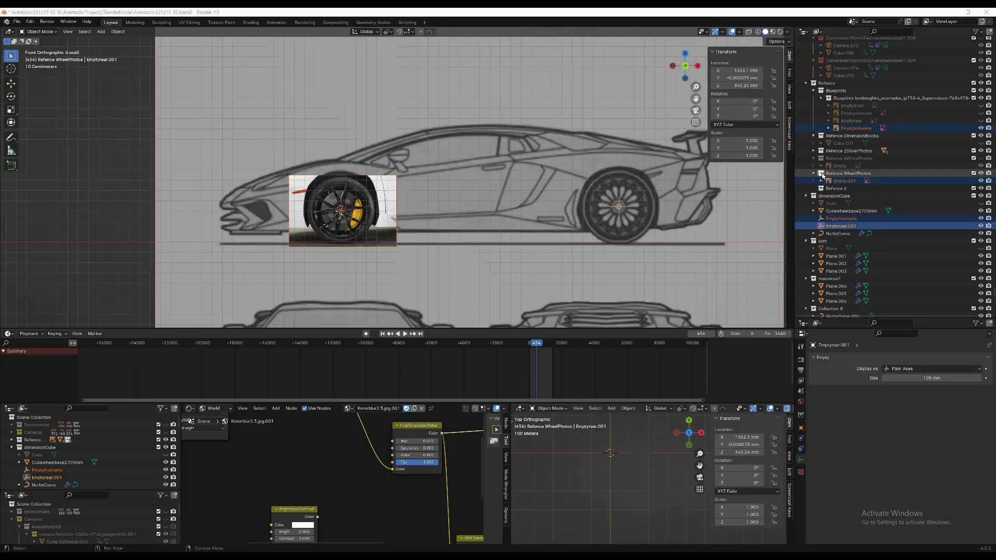
Add the rear wheel photo as a reference in Refence WheelPhotos and scale it.
click(822, 175)
click(101, 31)
mouse_move(130, 105)
click(192, 106)
click(823, 426)
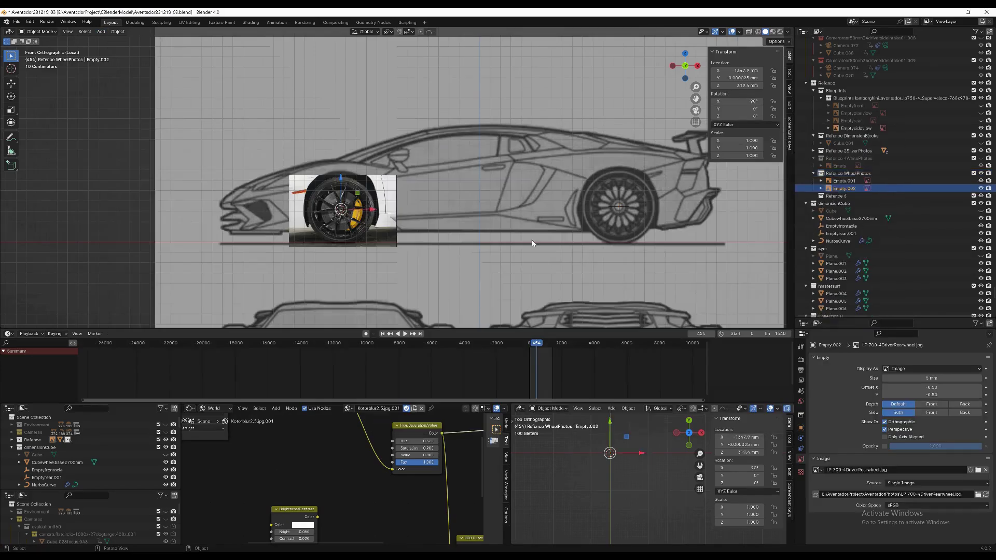
key(s)
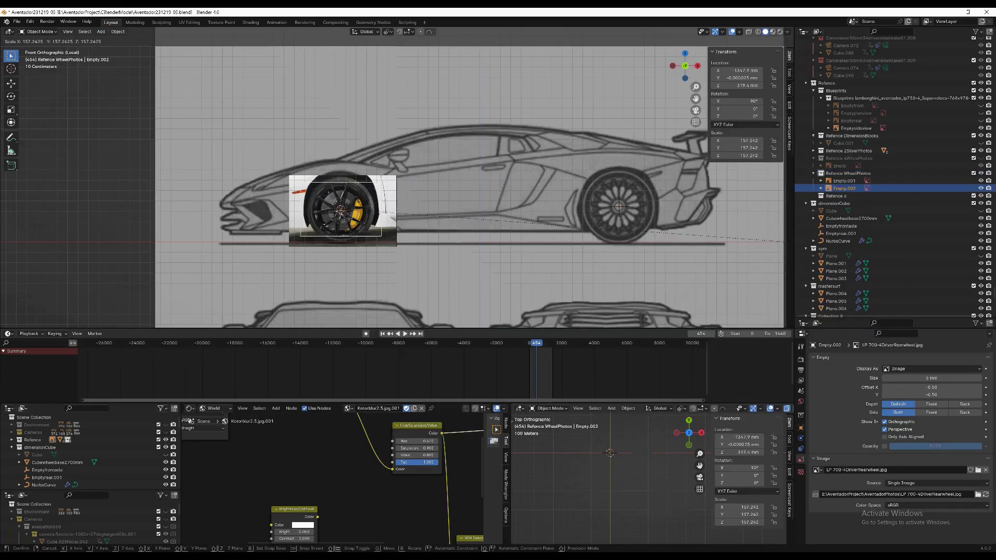
click(117, 231)
Move the rear wheel photo along X toward the blueprint's rear wheel.
key(g)
key(x)
click(392, 230)
key(KP_Decimal)
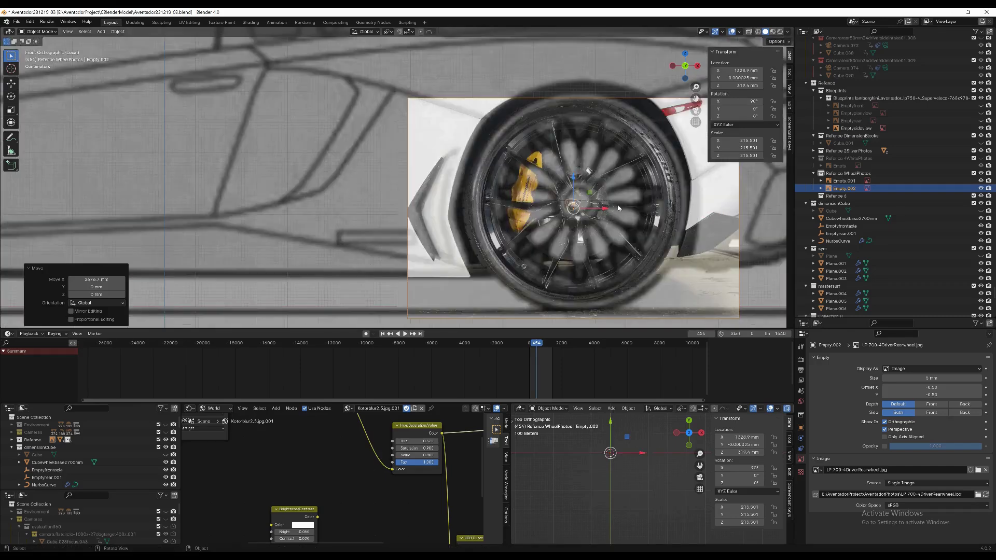
scroll(576, 209, down, 6)
middle_drag(576, 210, 572, 202)
Adjust the photo along Y in top view and raise it to Z 335.24 mm.
key(KP_7)
key(g)
key(y)
key(KP_1)
key(g)
key(z)
click(618, 218)
Enlarge the photo by 1.127 and set its opacity to about 0.72.
drag(974, 446, 930, 446)
key(s)
click(679, 222)
scroll(679, 221, down, 4)
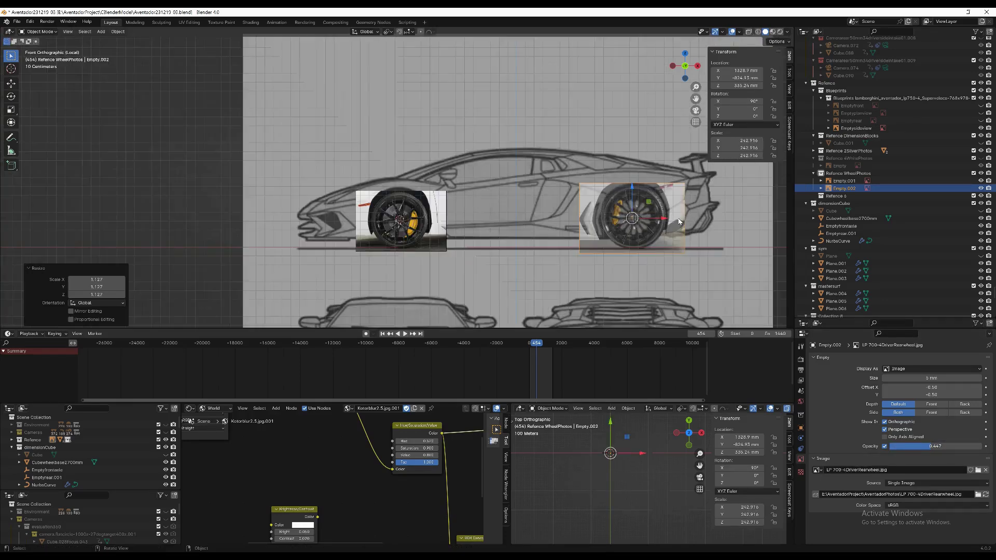
drag(930, 446, 965, 447)
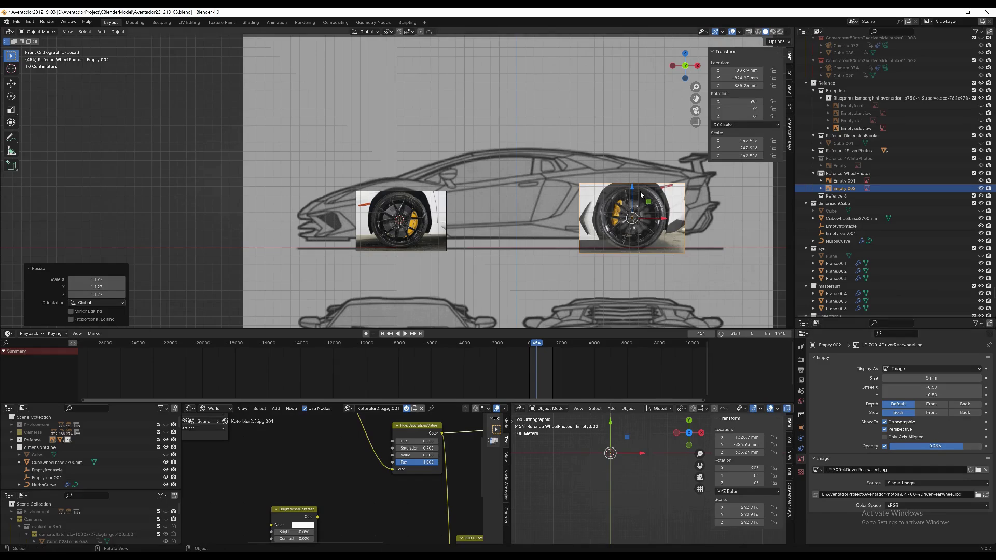
Shift the rear wheel photo 31.681 mm along X to line it up.
key(g)
key(x)
click(638, 208)
scroll(639, 208, up, 3)
scroll(642, 222, down, 1)
scroll(642, 223, down, 5)
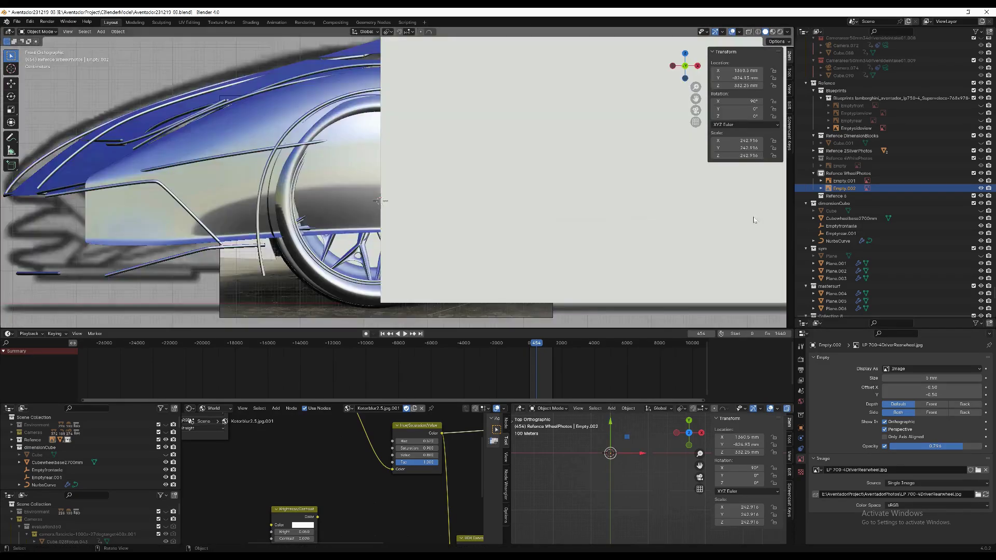
Slide the rear and front wheel reference photos along Y to line up with the car.
scroll(531, 223, down, 10)
middle_drag(733, 204, 584, 192)
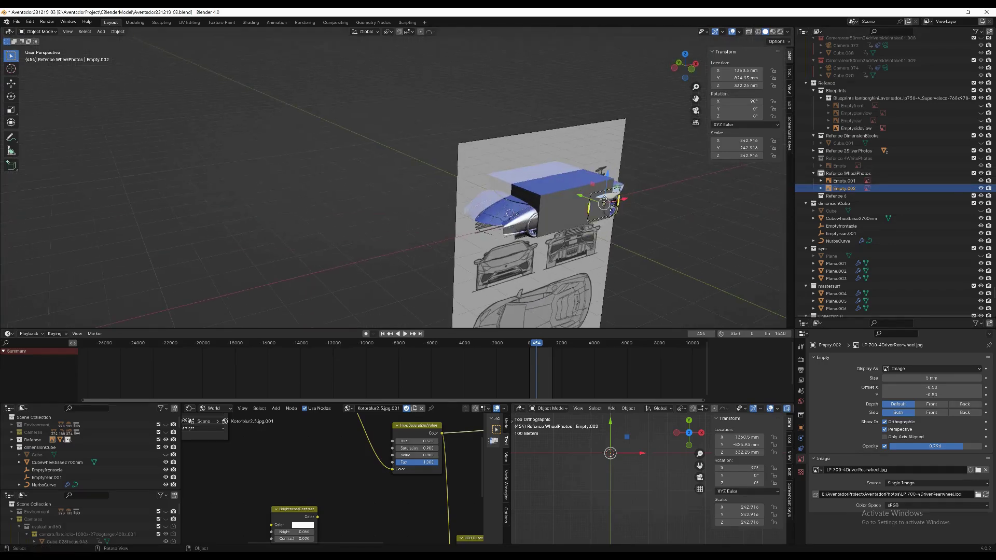
key(g)
key(y)
click(588, 201)
click(519, 216)
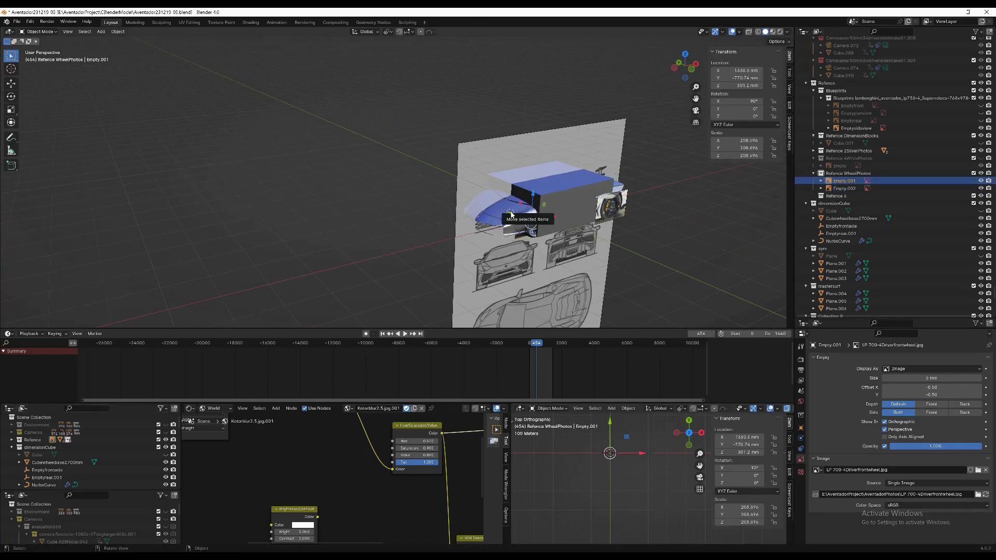
key(g)
key(y)
click(612, 233)
middle_drag(612, 233, 644, 236)
scroll(642, 231, up, 5)
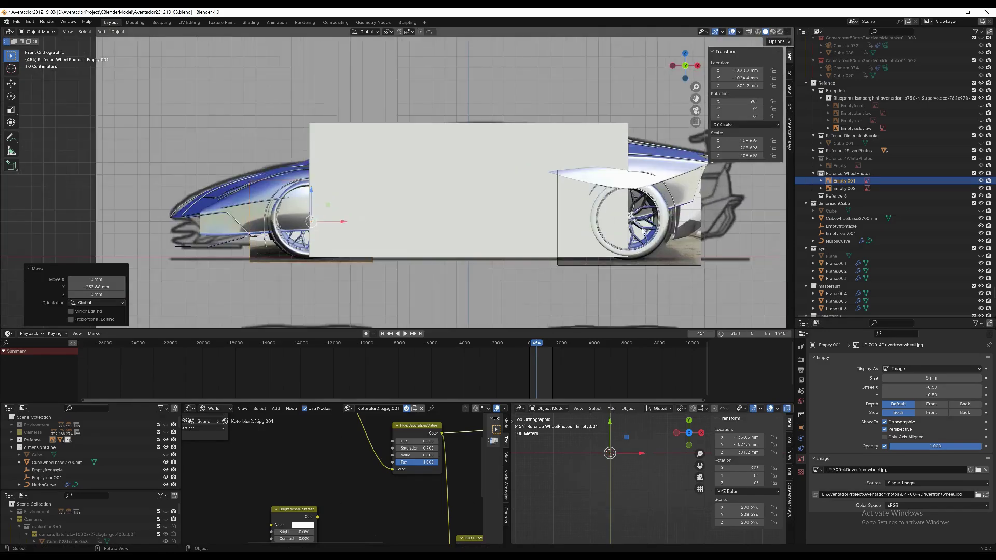
Rename the wheel photo empties to Emptyfrontwheel and Empty.rearwheel in the Outliner.
click(845, 182)
scroll(836, 182, down, 1)
double_click(847, 175)
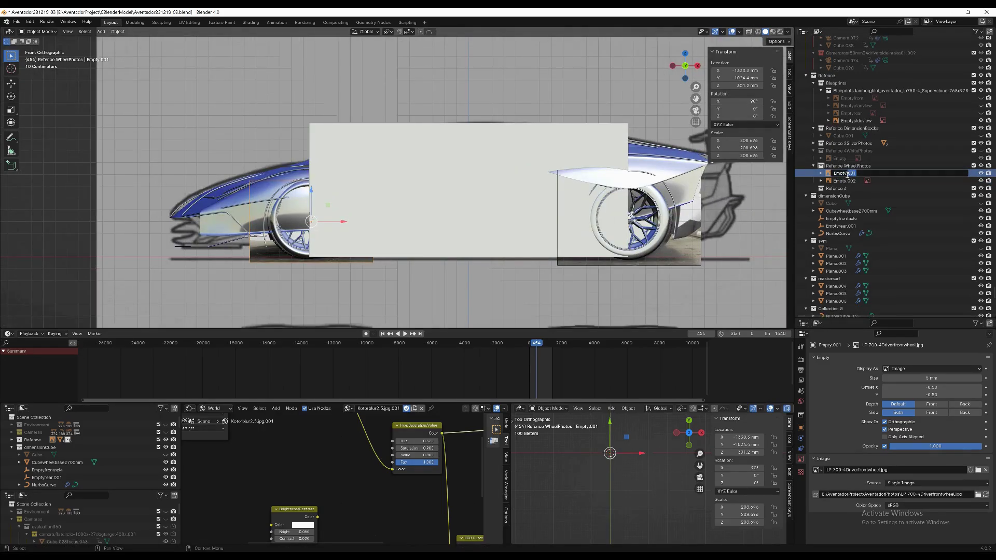
key(Return)
click(844, 174)
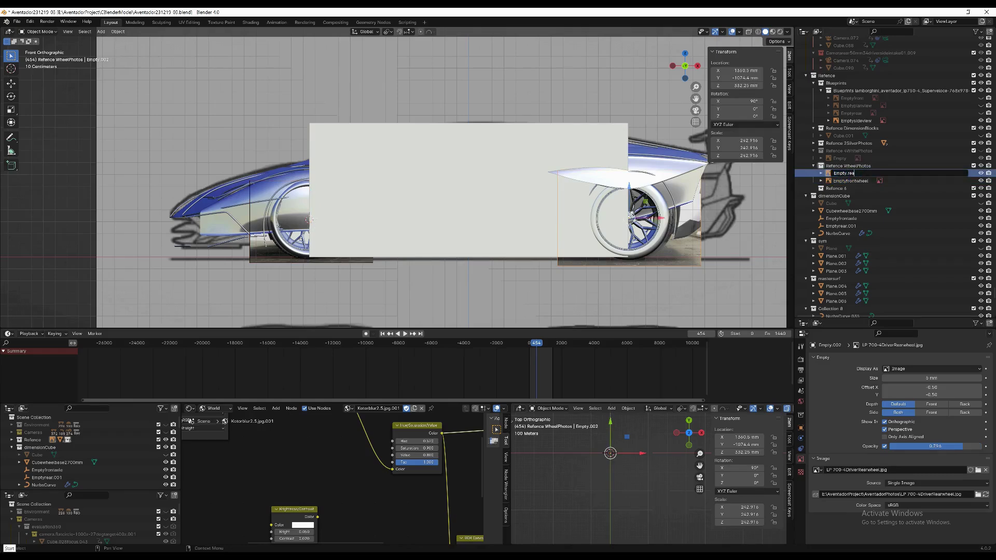
key(Return)
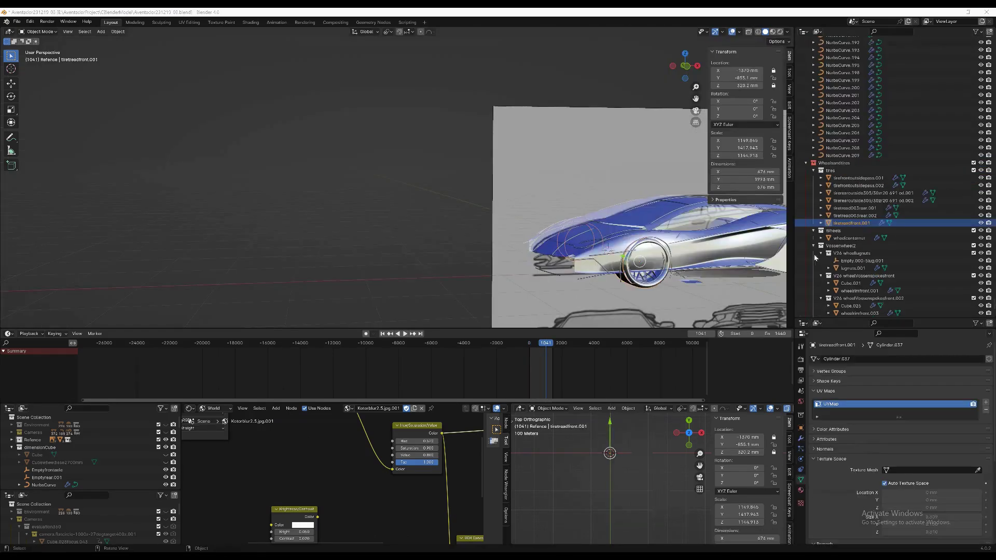
Snap the 3D cursor to the world origin and slide the front tire tread along Y.
right_click(623, 285)
mouse_move(649, 285)
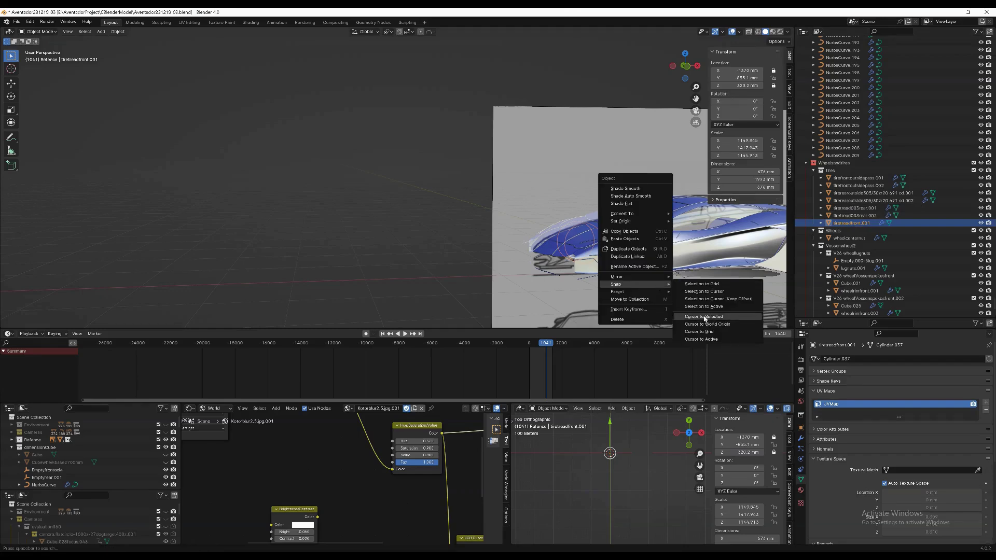
click(707, 324)
key(g)
key(y)
click(557, 251)
Readjust the front tire tread's Y position while checking it from the side view.
key(KP_3)
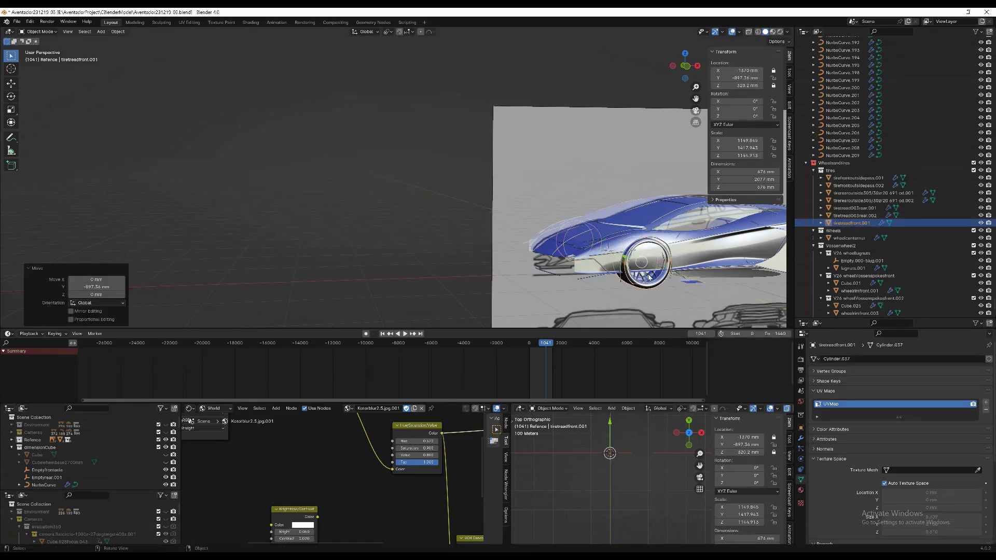
key(g)
key(y)
middle_drag(555, 252, 579, 245)
key(KP_3)
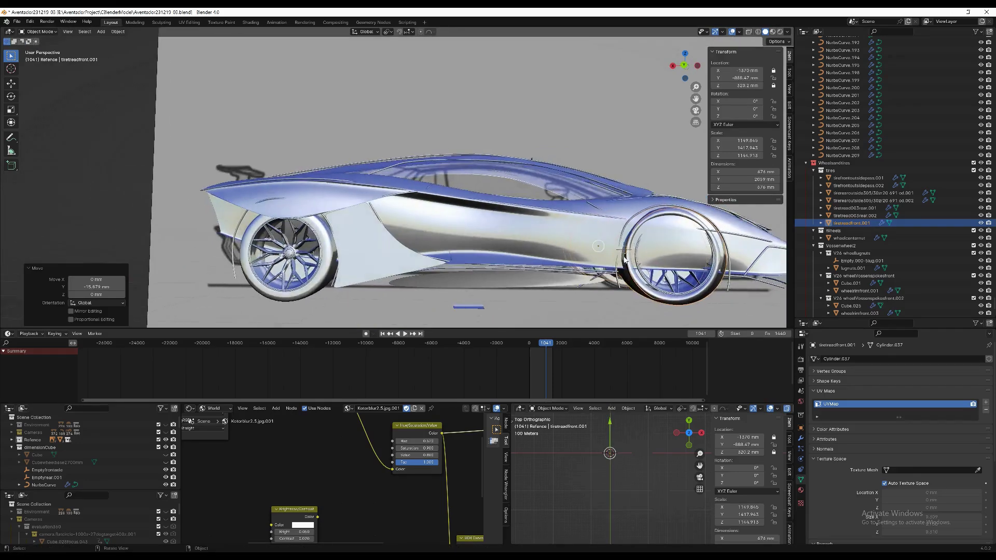
click(619, 285)
key(KP_1)
scroll(619, 285, up, 5)
Set the front tread's origin to its geometry and snap it onto the 3D cursor.
click(619, 285)
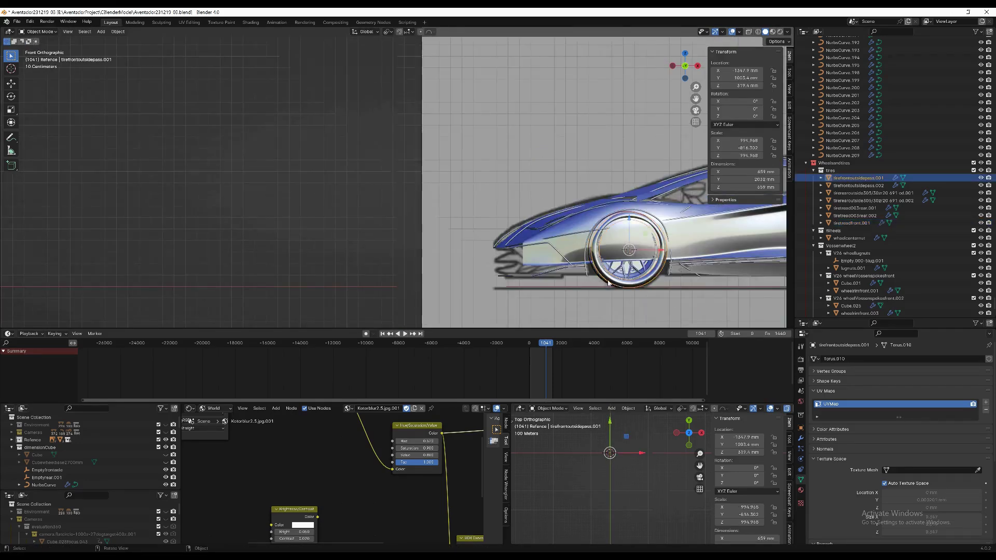
click(607, 285)
right_click(589, 289)
click(638, 293)
middle_drag(637, 298, 527, 127)
click(118, 32)
mouse_move(129, 45)
click(207, 55)
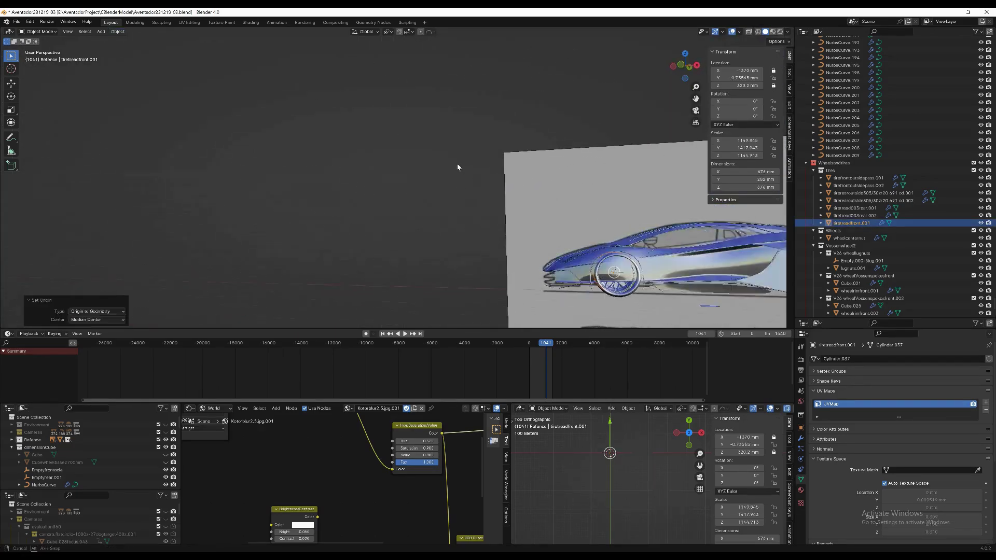
right_click(456, 167)
click(478, 200)
scroll(477, 200, up, 4)
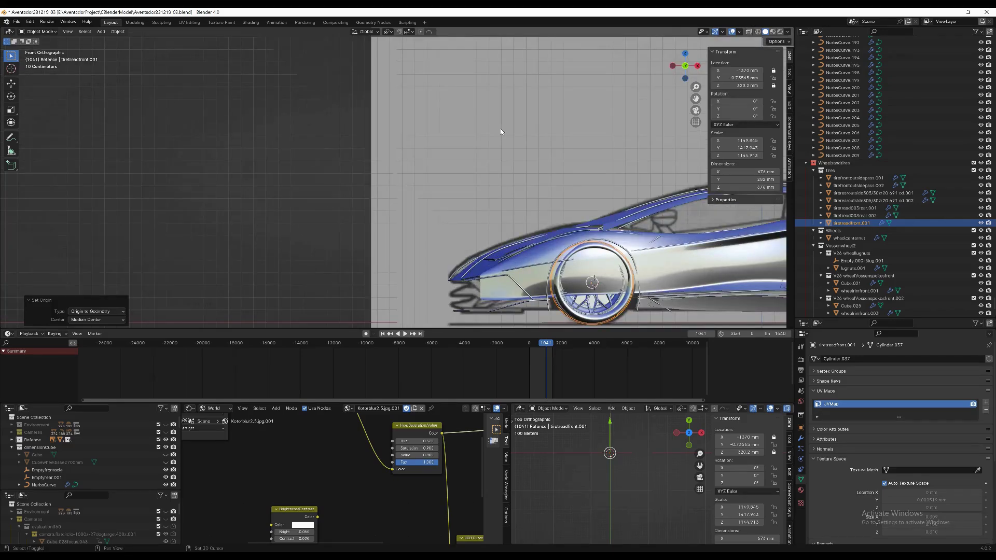
scroll(502, 129, up, 5)
Snap the tread to the 3D cursor, then move it along Y to -845.87 mm.
right_click(576, 207)
click(706, 219)
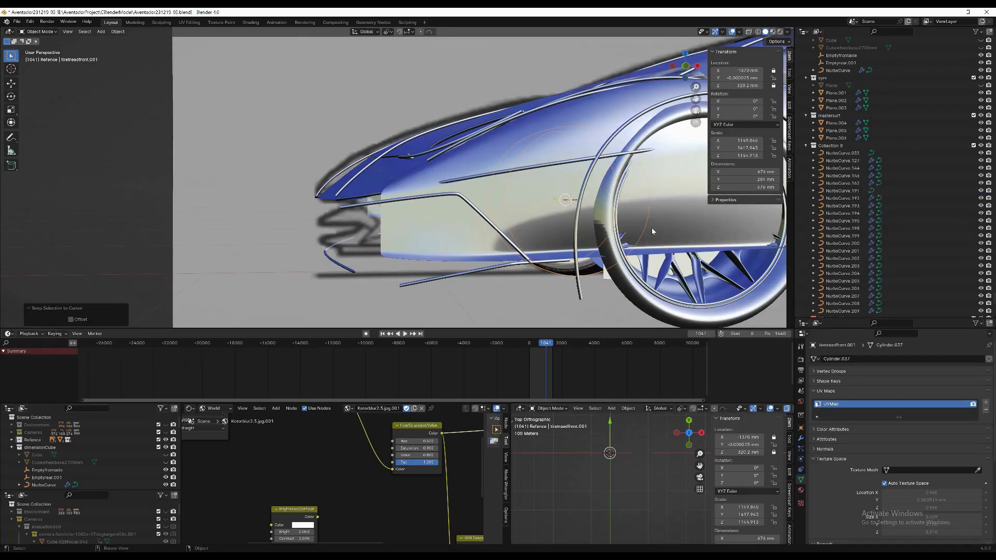
key(KP_1)
right_click(678, 280)
click(711, 293)
middle_drag(711, 292, 578, 256)
key(g)
key(y)
click(586, 233)
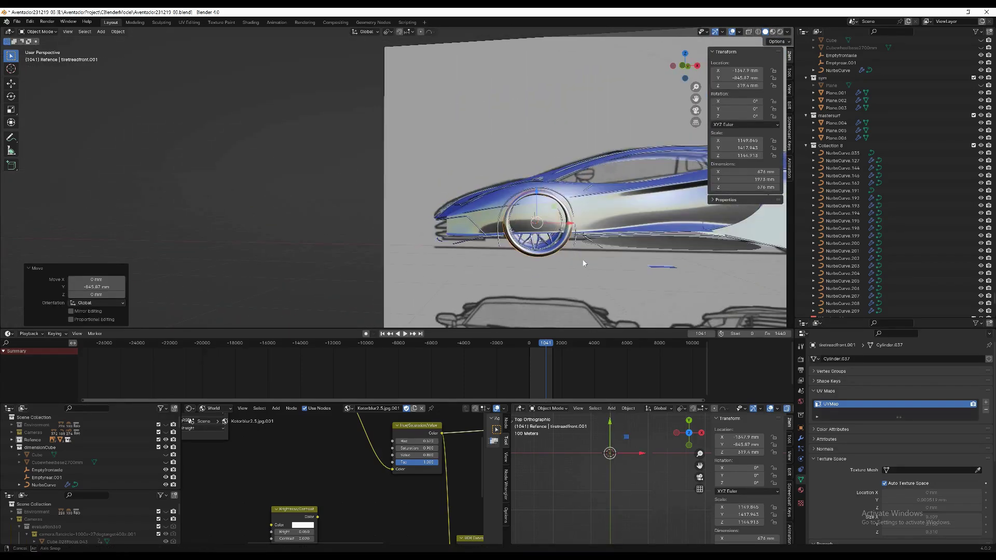
Select the outer front tire piece and then the rear tire.
click(567, 259)
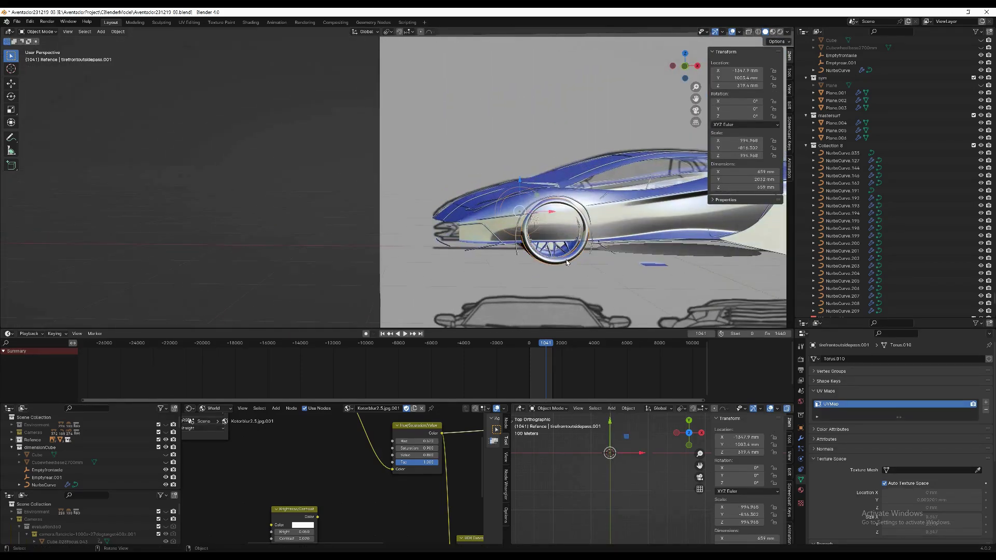
scroll(606, 250, down, 5)
click(642, 251)
scroll(642, 251, up, 3)
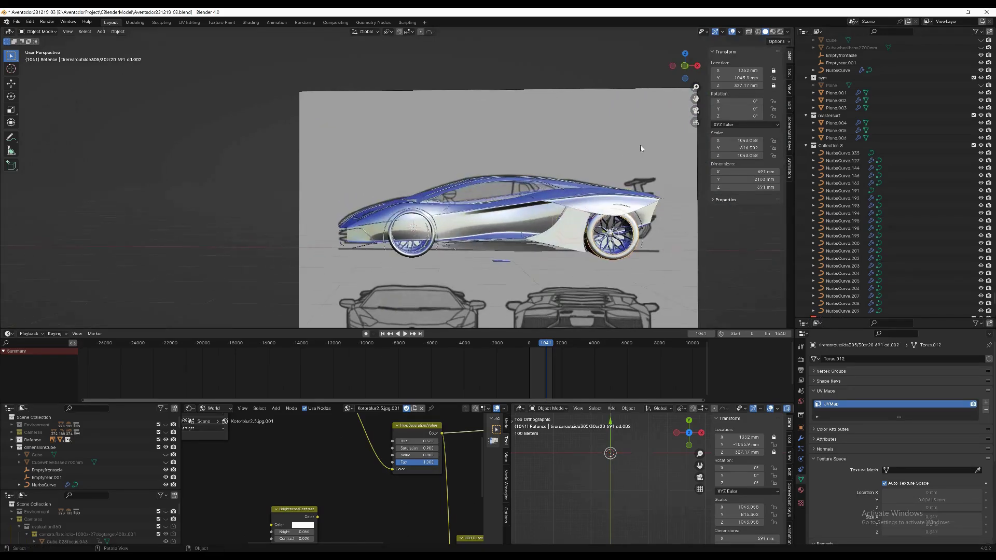
Duplicate the BodysideMASTER panel and name the copy BodysideTRIM.
key(KP_1)
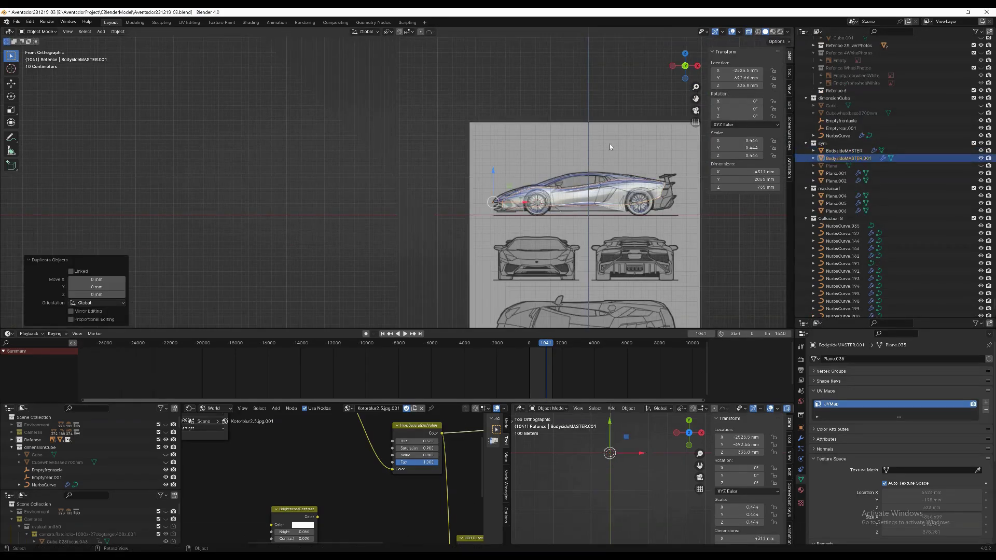
double_click(849, 173)
text(BodysideTRIM)
key(Return)
Add a Shrinkwrap modifier to BodysideTRIM with BodysideMASTER as its target.
click(800, 438)
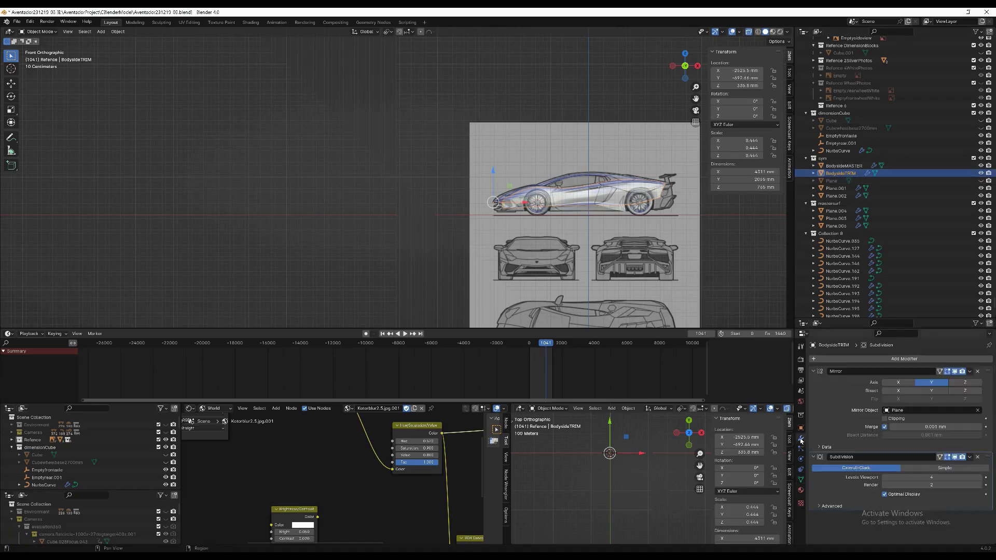
click(825, 360)
text(s)
click(837, 419)
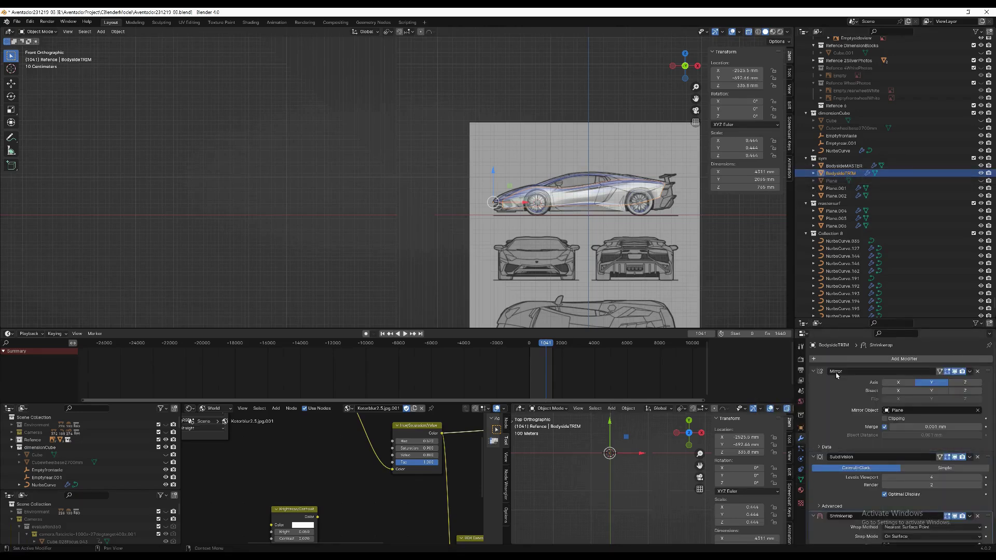
scroll(980, 488, down, 2)
click(979, 518)
click(854, 166)
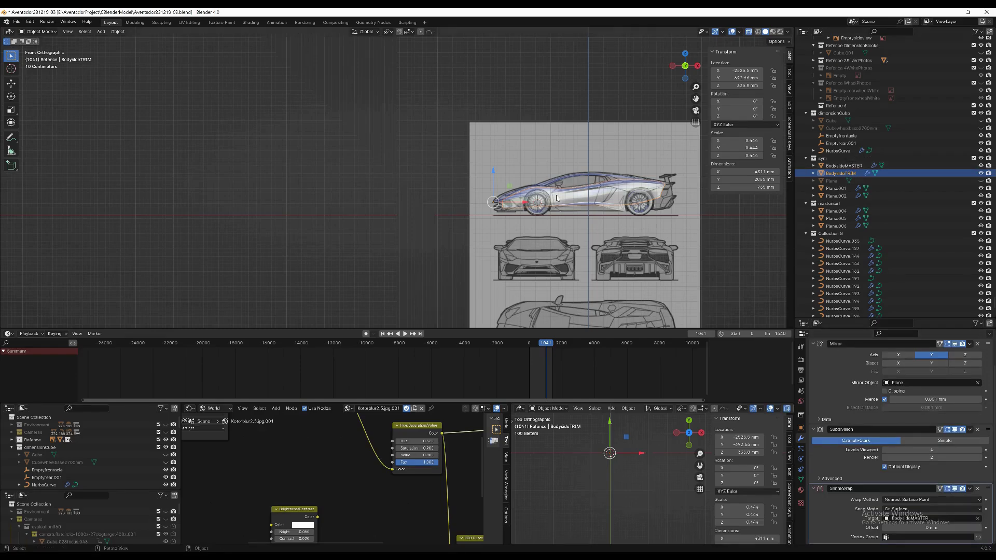
In Edit Mode, knife-cut BodysideTRIM along the front wheel arch.
scroll(527, 209, up, 3)
key(Tab)
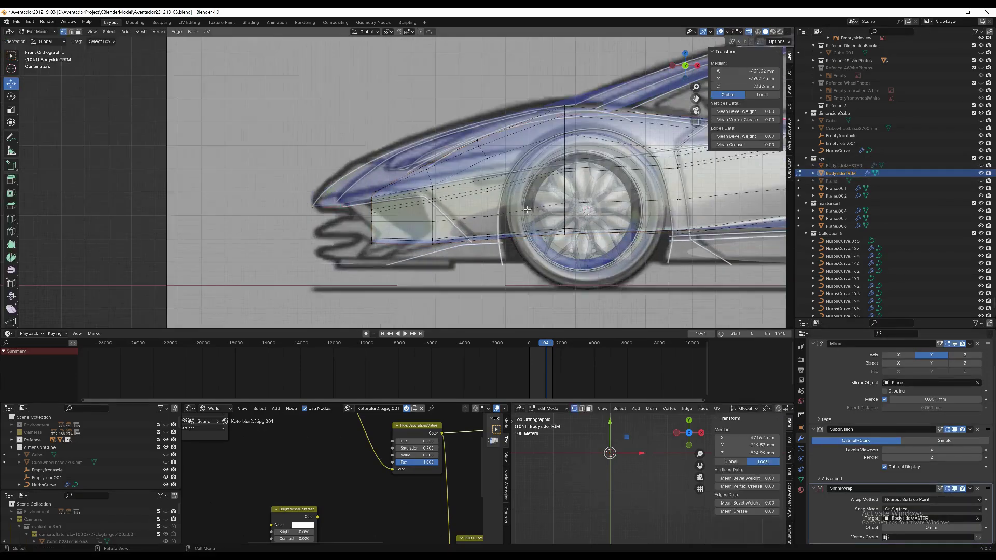
click(10, 232)
scroll(490, 233, up, 5)
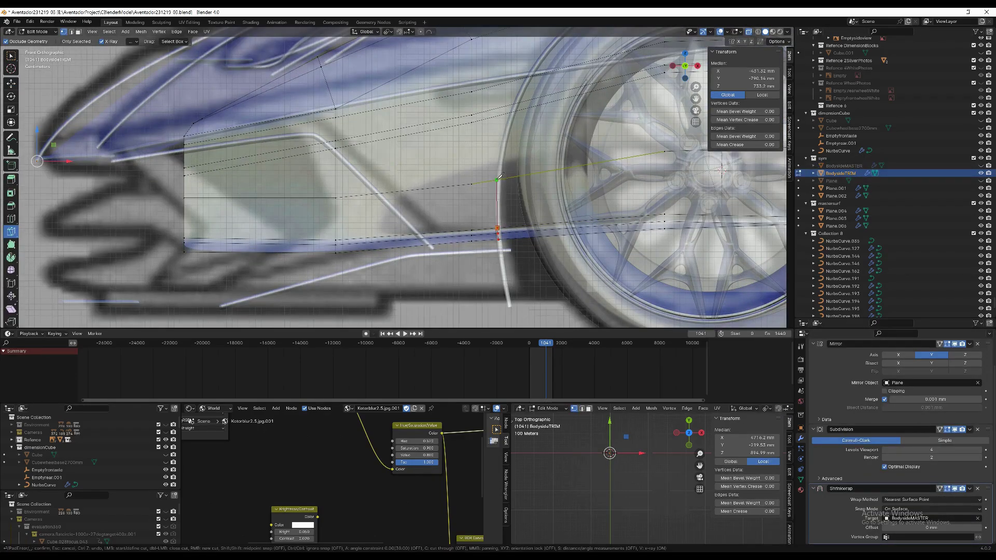
shift+middle_drag(519, 96, 529, 81)
scroll(562, 51, down, 5)
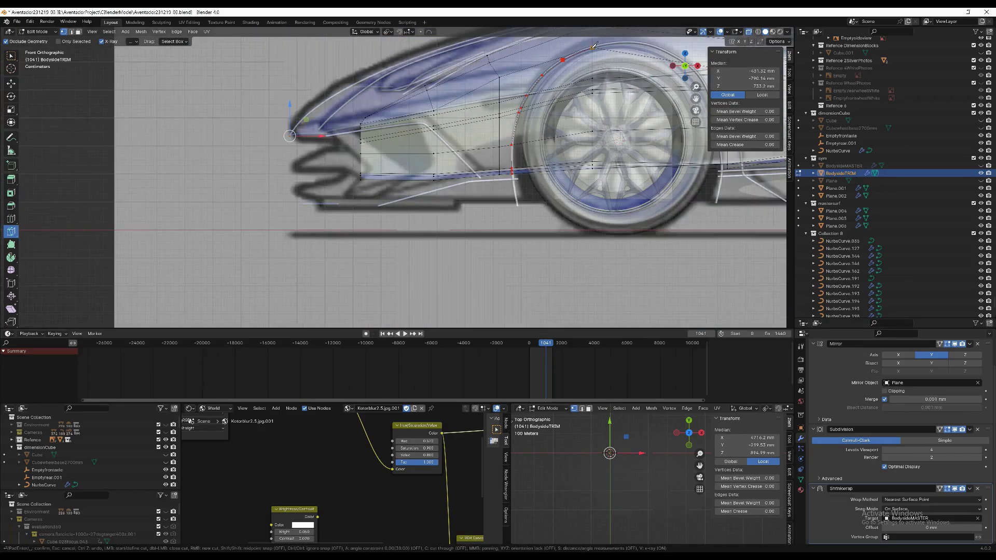
scroll(686, 56, down, 4)
scroll(591, 95, up, 10)
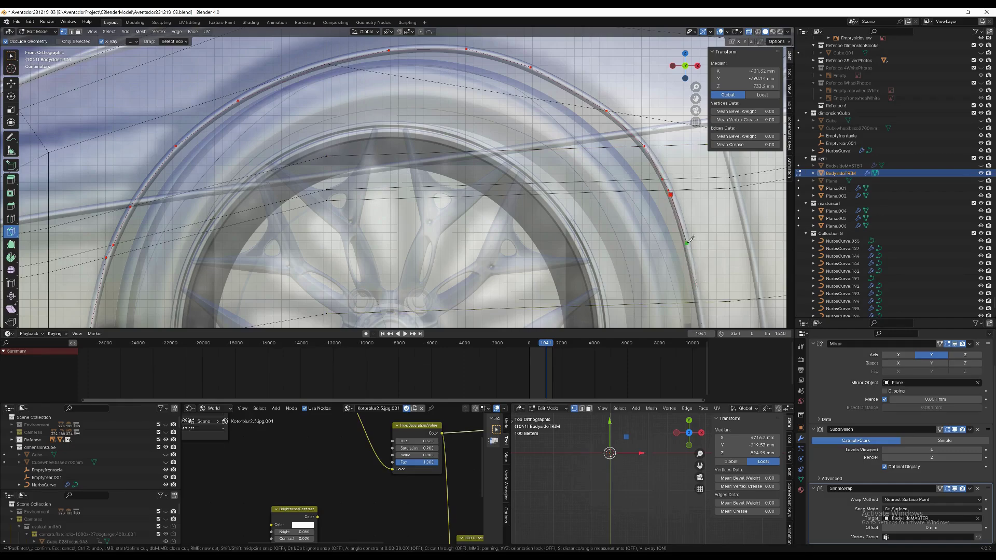
scroll(690, 241, down, 5)
scroll(665, 279, up, 4)
scroll(666, 288, down, 5)
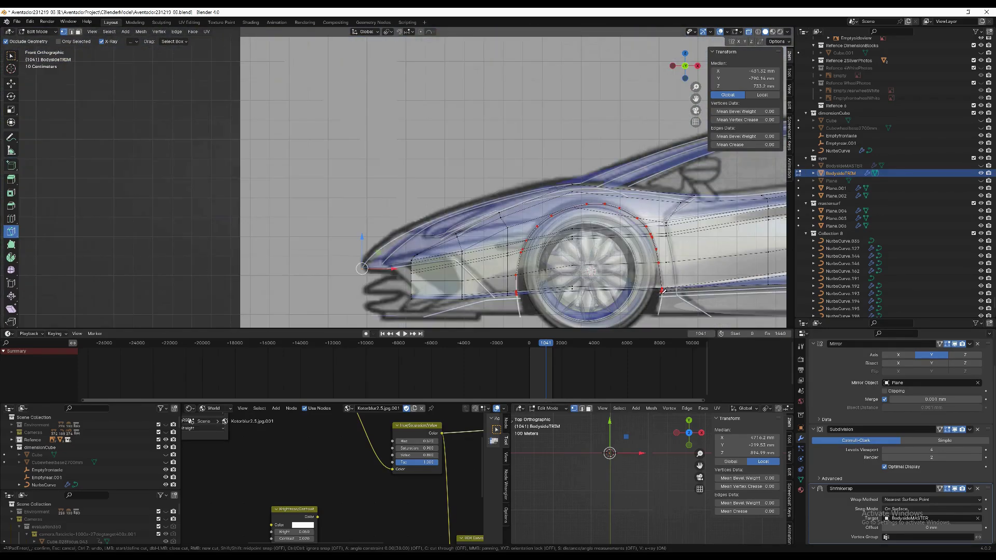
key(Return)
scroll(615, 252, down, 2)
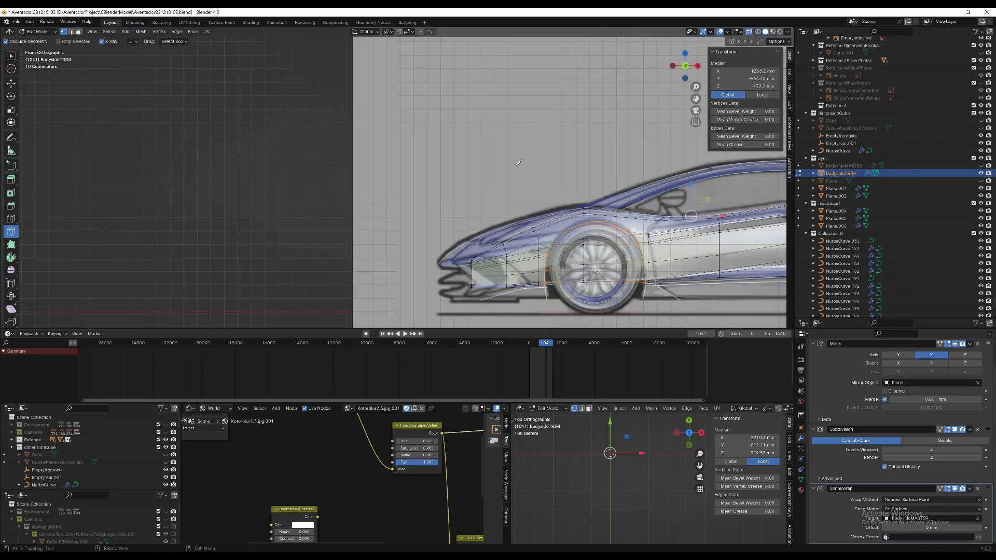
Delete the faces covering the wheel-arch opening and return to Object Mode.
key(shift+space)
key(g)
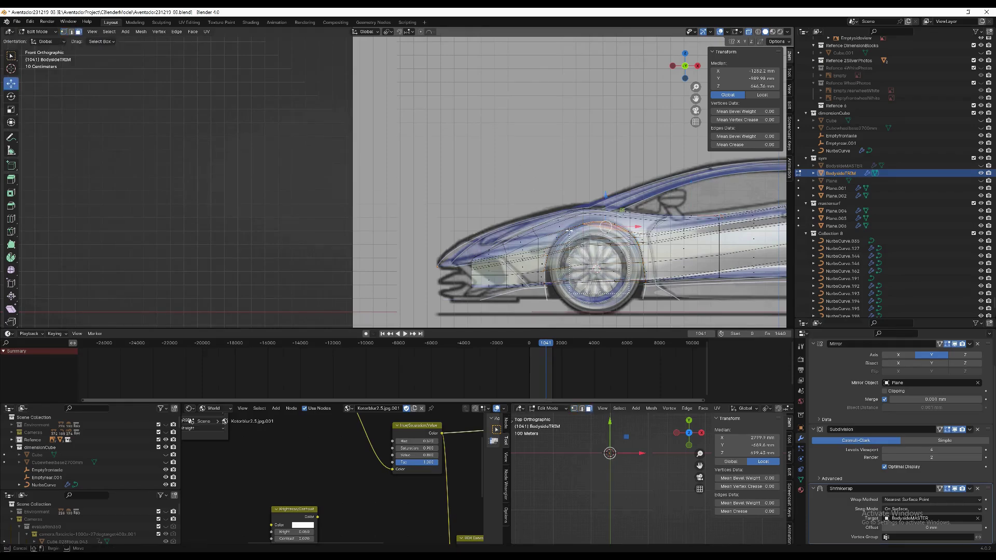
shift+click(597, 250)
scroll(584, 258, up, 2)
right_click(585, 259)
click(661, 401)
key(x)
click(648, 283)
scroll(648, 282, down, 8)
middle_drag(648, 282, 726, 147)
scroll(711, 278, up, 5)
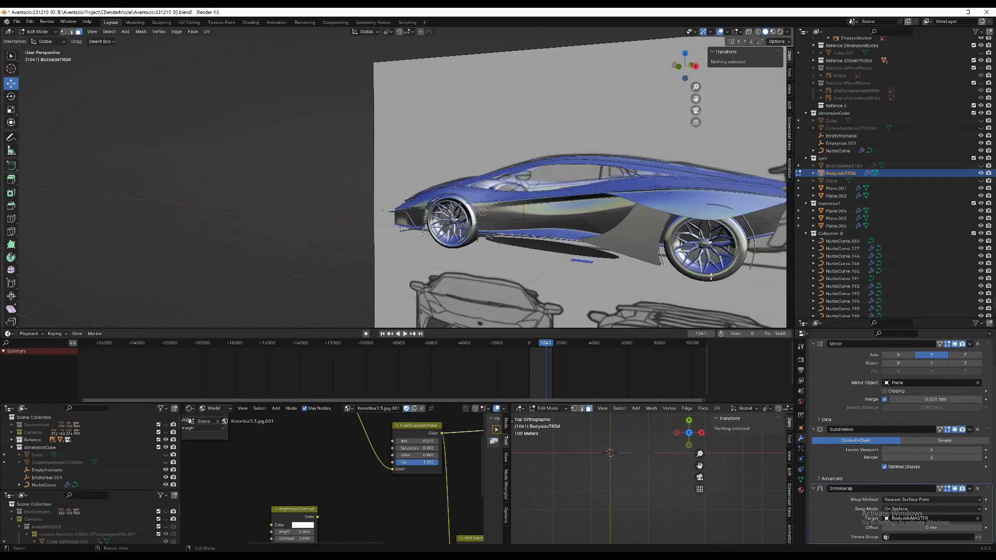
key(Tab)
Rename Plane.006 to rearqtrMASTER.
click(712, 224)
key(period)
double_click(851, 173)
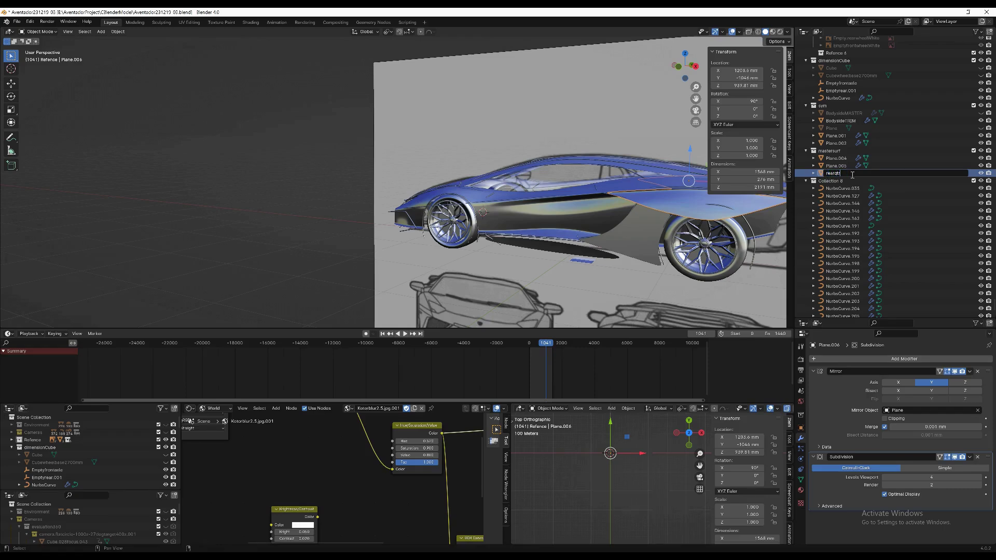
text(rearqtrMASTER)
key(Return)
Duplicate rearqtrMASTER and name the copy rearqtrTRIM.
key(shift+d)
double_click(853, 174)
text(rearqtrTRIM)
key(Return)
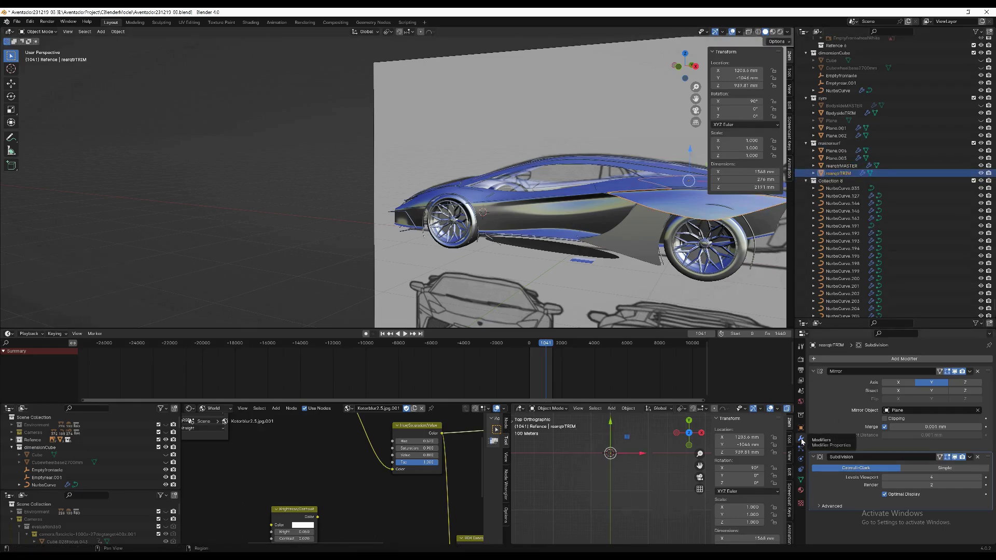
Add a Shrinkwrap modifier targeting rearqtrMASTER, then enter Edit Mode in front orthographic view.
click(814, 358)
mouse_move(788, 392)
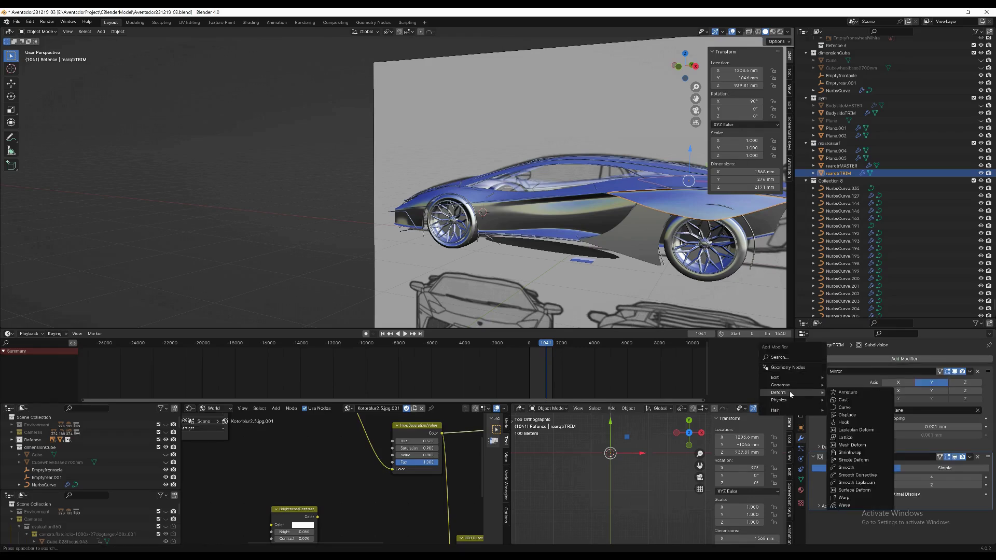
click(850, 453)
scroll(901, 441, down, 2)
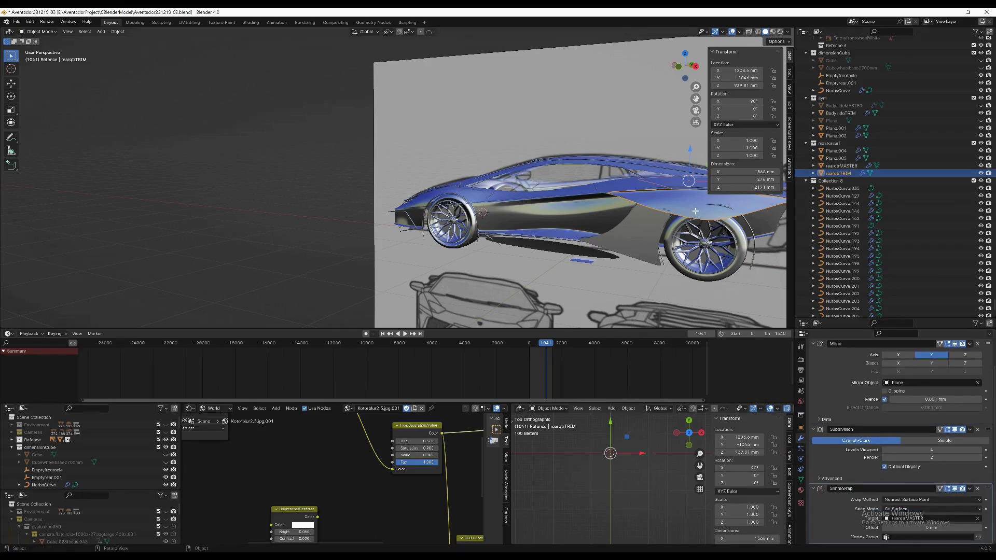
key(Tab)
key(KP_1)
Knife-cut a new edge arc along the rear wheel arch of rearqtrTRIM.
key(k)
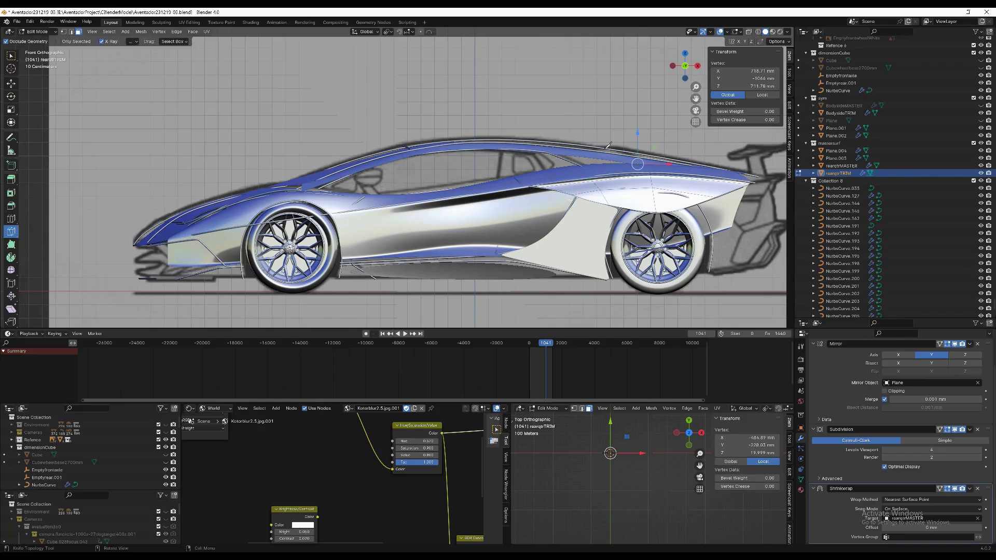
scroll(560, 240, up, 5)
click(614, 205)
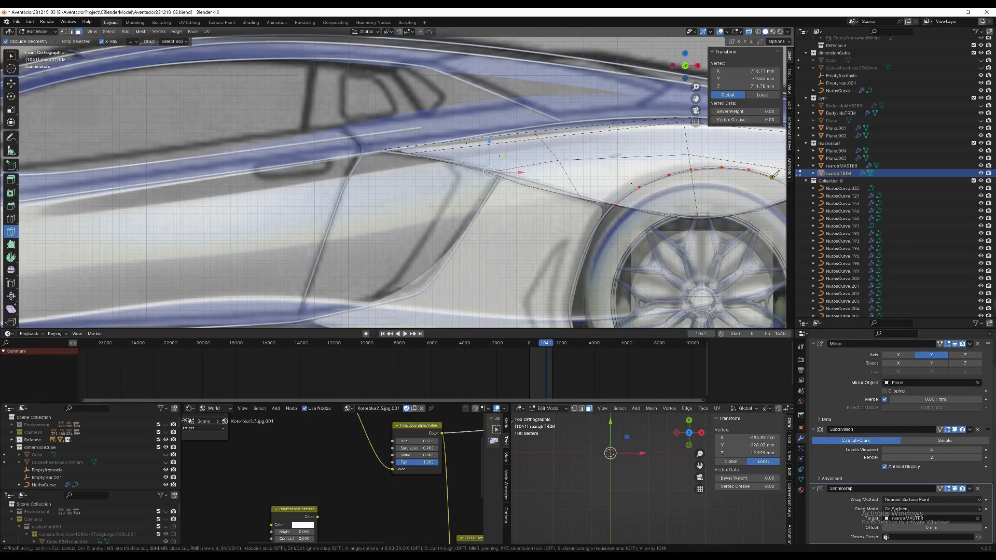
scroll(757, 179, up, 5)
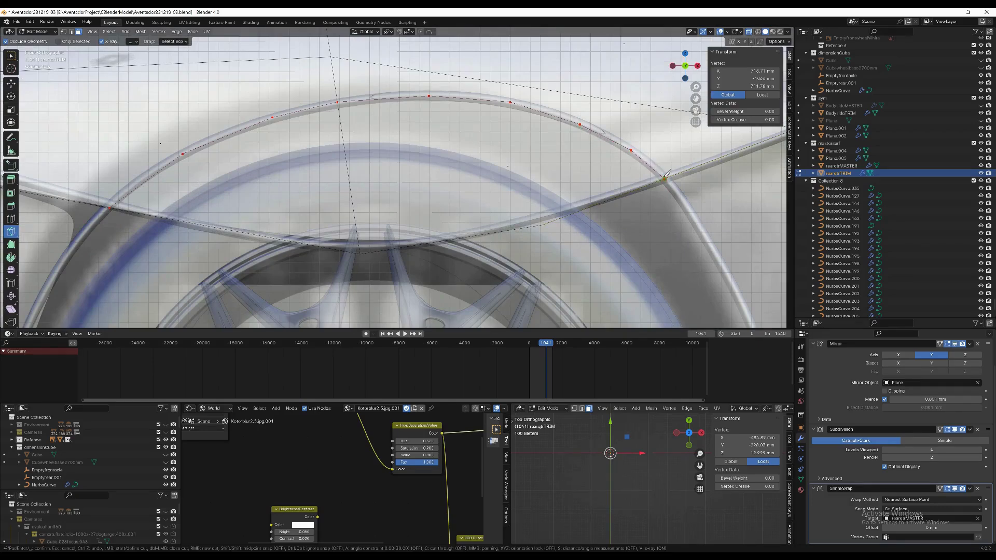
scroll(668, 174, down, 6)
key(Return)
Deselect all geometry and go back to Object Mode.
key(shift+space)
key(g)
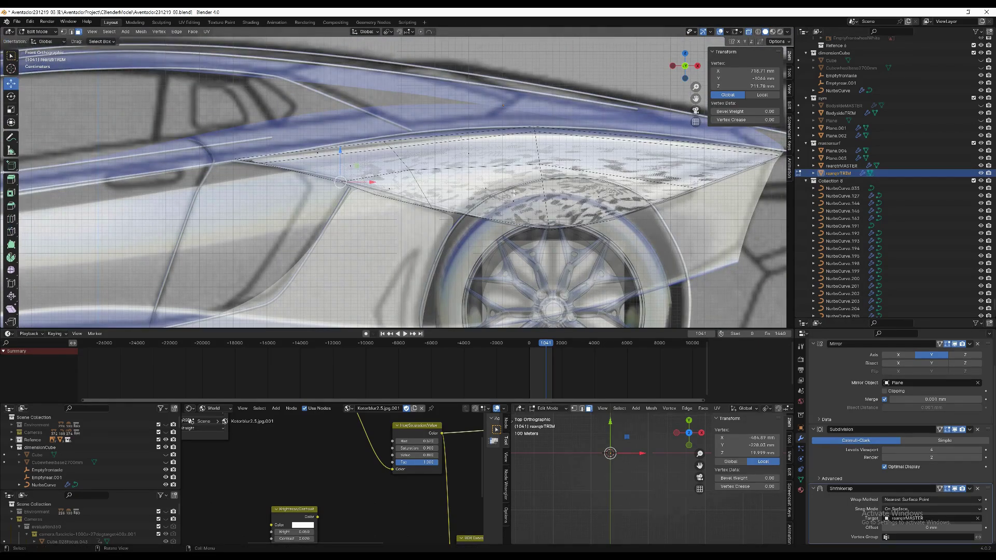
key(alt+a)
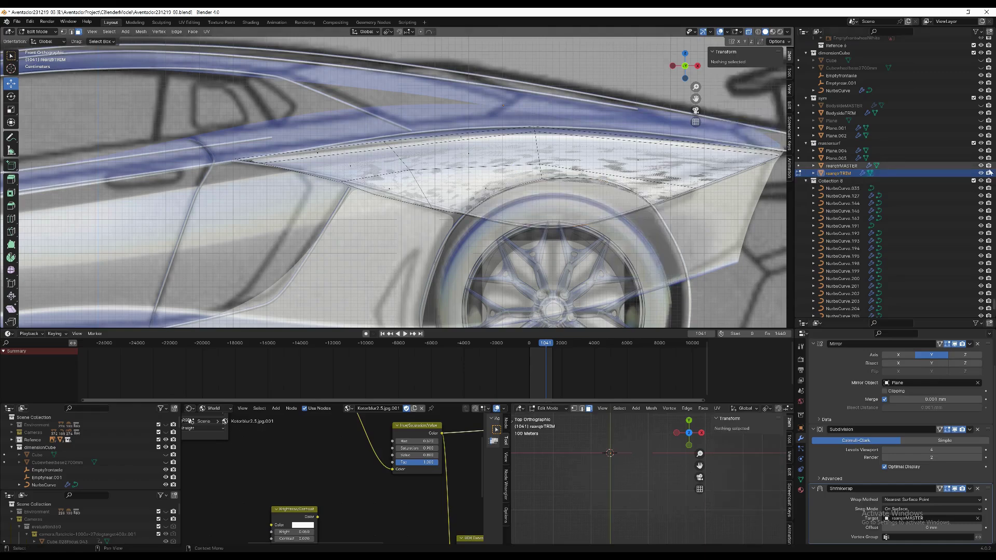
key(Tab)
scroll(394, 182, down, 6)
Shade the rear trim panel smooth.
middle_drag(363, 181, 425, 187)
scroll(426, 187, up, 4)
right_click(597, 182)
mouse_move(618, 183)
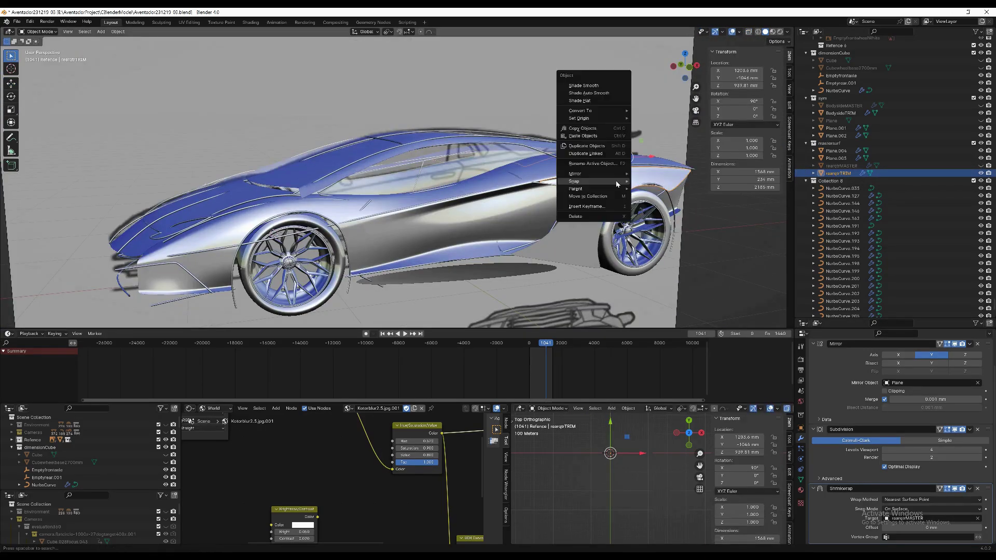
click(583, 85)
scroll(583, 85, down, 4)
Deselect everything and play the camera animation through the camera view, stopping at frame 787.
middle_drag(584, 85, 747, 46)
scroll(467, 156, up, 5)
click(615, 145)
key(KP_0)
key(space)
click(542, 344)
key(space)
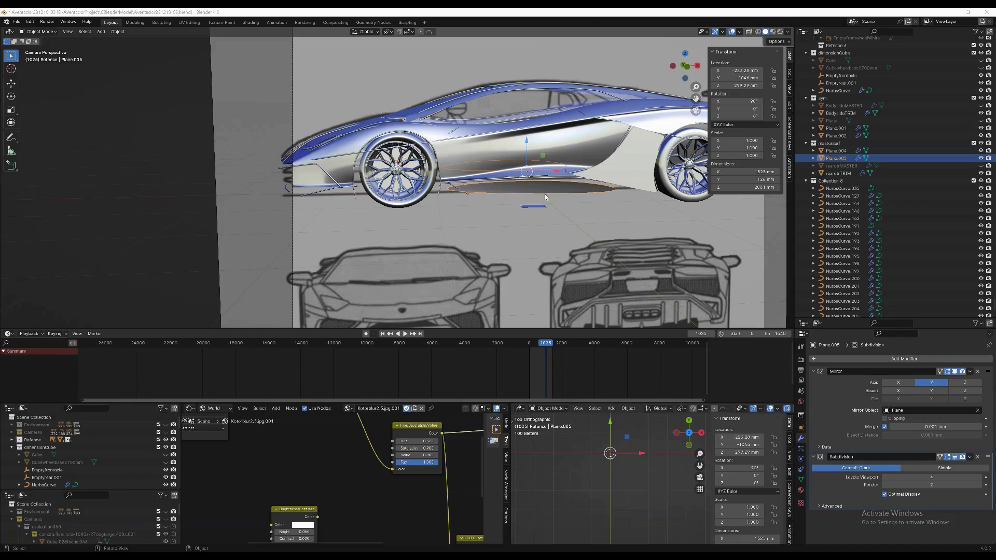
Isolate Plane.005 and give its left end vertex a vertex crease of 1.00.
middle_drag(545, 194, 478, 216)
scroll(478, 216, up, 3)
key(KP_Divide)
key(Tab)
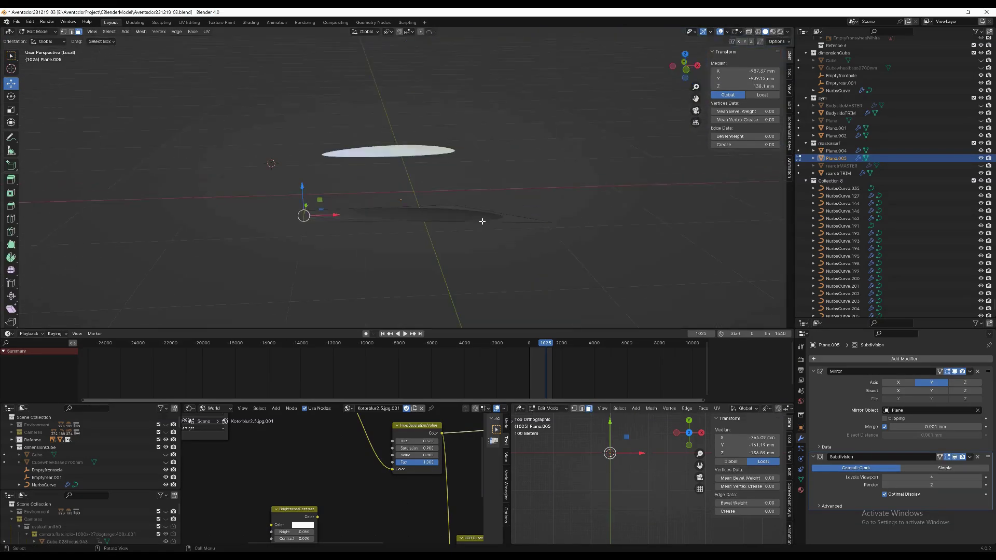
key(1)
drag(595, 165, 507, 285)
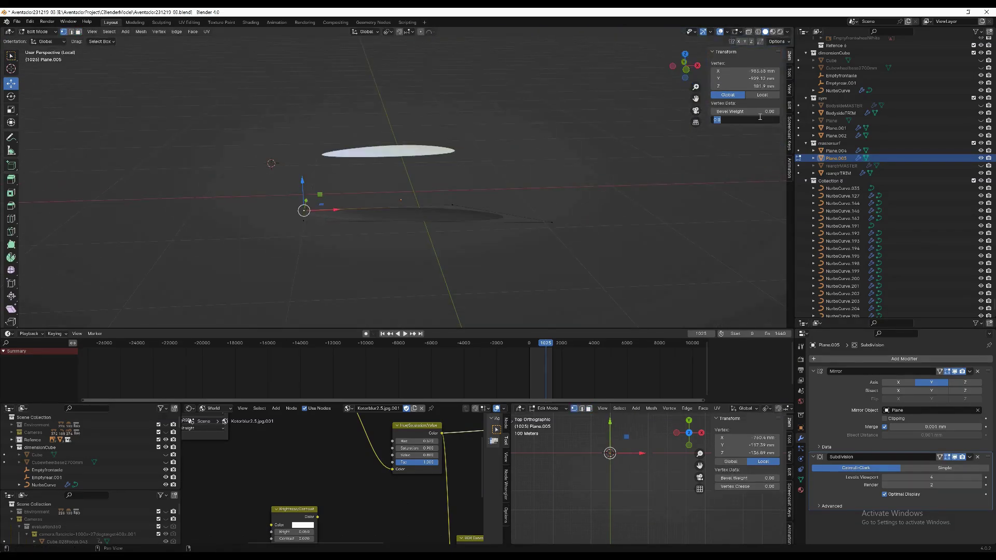
key(a)
key(alt+a)
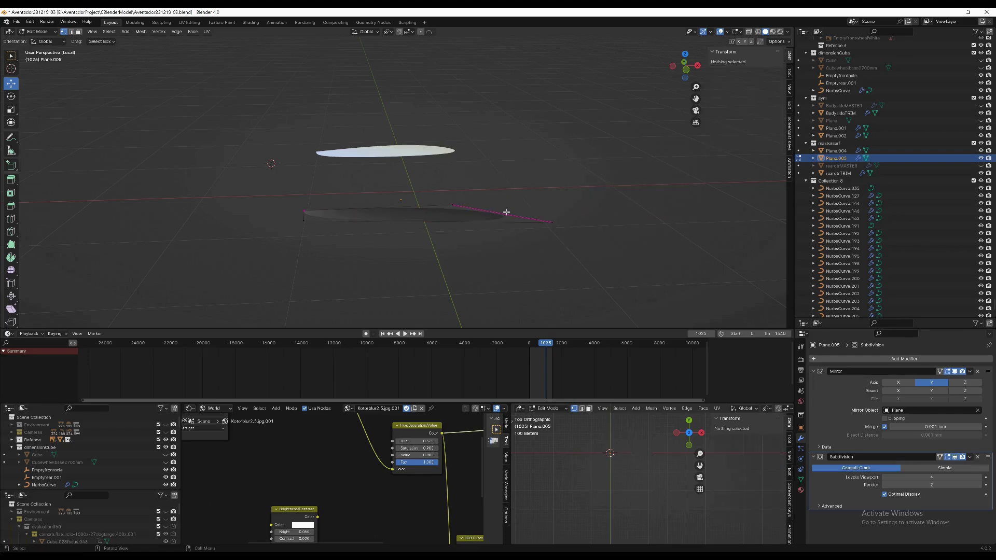
click(318, 217)
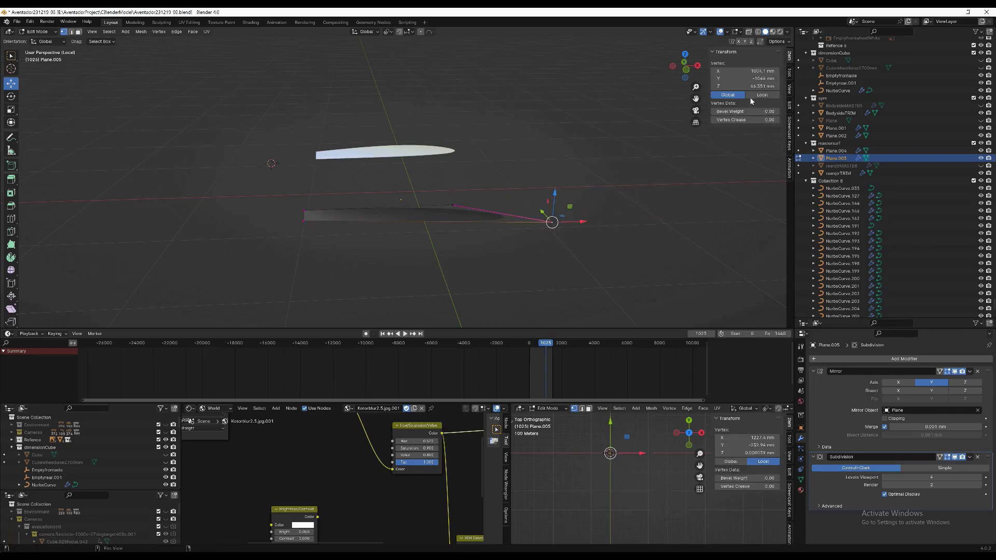
key(Return)
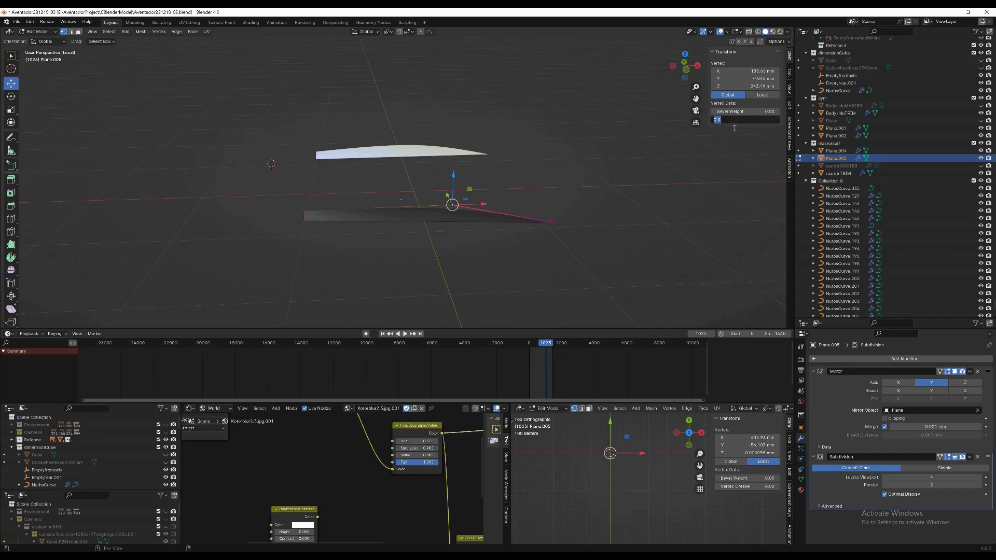
key(Return)
key(a)
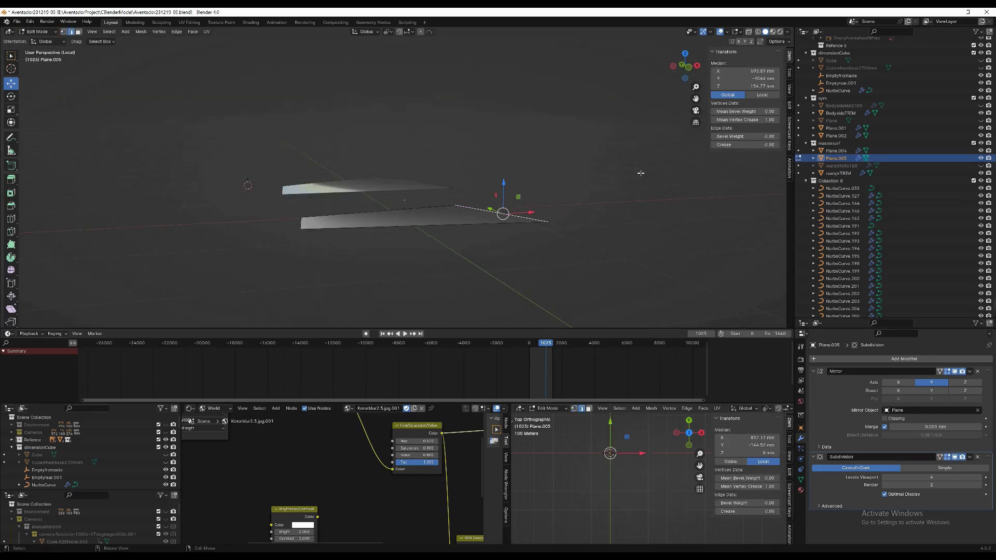
Return to the full car in Object Mode and select the Plane.004 side panel.
key(KP_Divide)
key(Tab)
click(639, 158)
scroll(638, 162, up, 3)
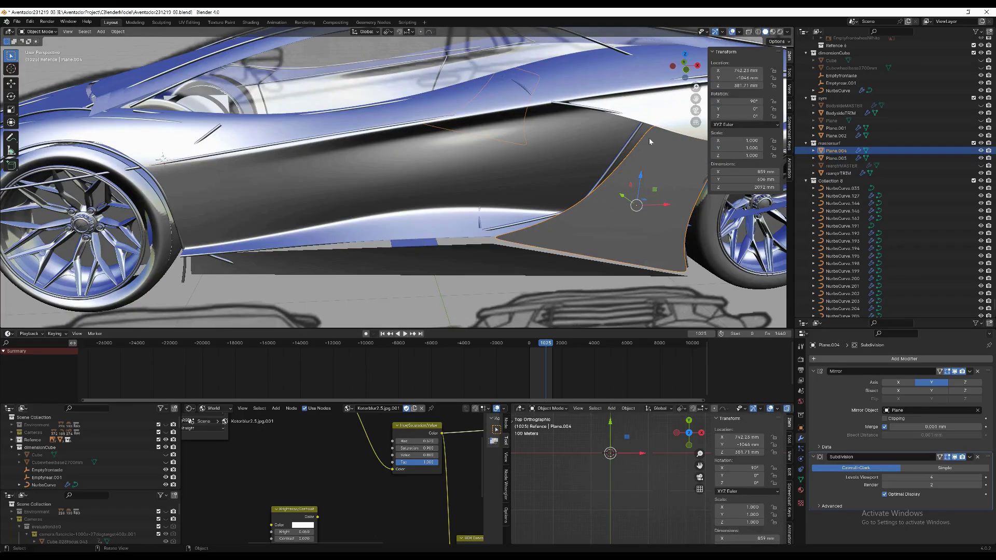
Isolate Plane.004, select its whole mesh in Edit Mode, then return to Object Mode.
key(KP_Divide)
key(Tab)
scroll(443, 261, up, 4)
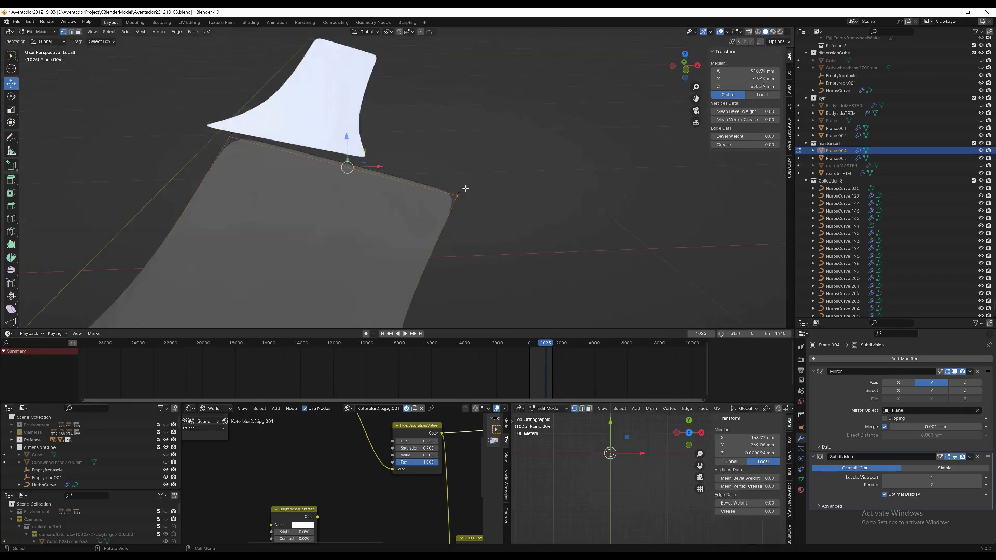
scroll(442, 261, down, 2)
click(437, 262)
middle_drag(437, 262, 518, 219)
key(ctrl+l)
key(KP_Divide)
scroll(529, 228, up, 5)
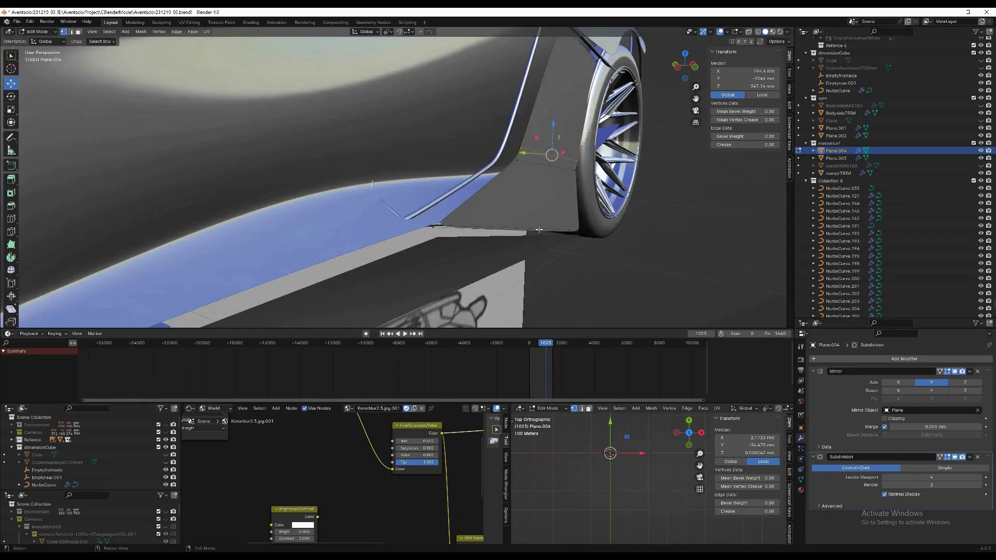
key(Tab)
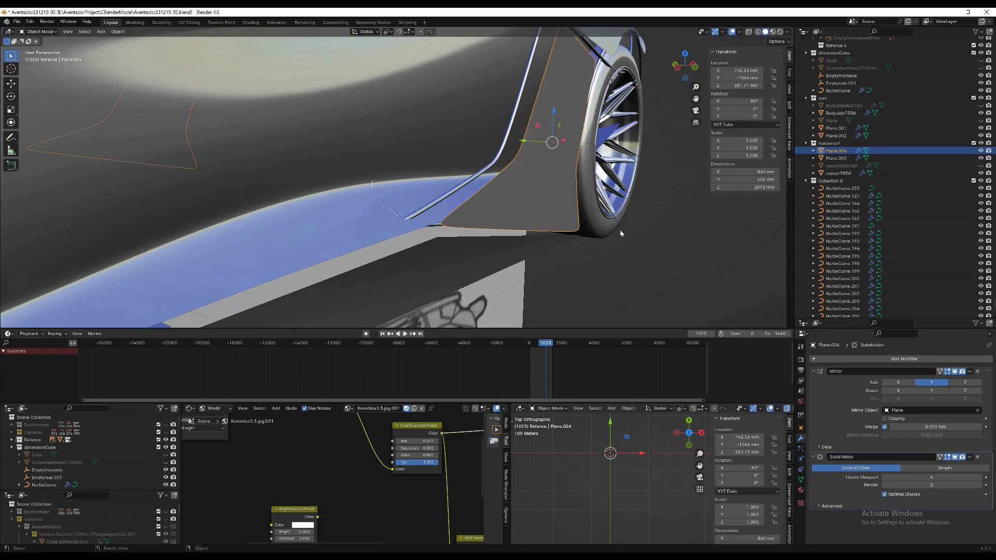
Add a 5 mm Solidify modifier to both Plane.004 and Plane.005.
click(840, 358)
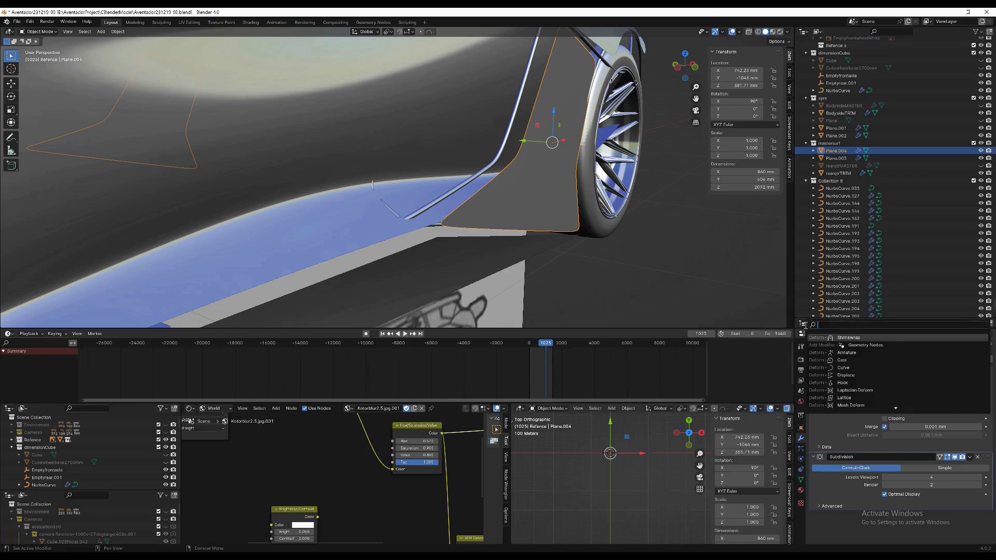
click(862, 436)
scroll(927, 493, down, 5)
click(930, 432)
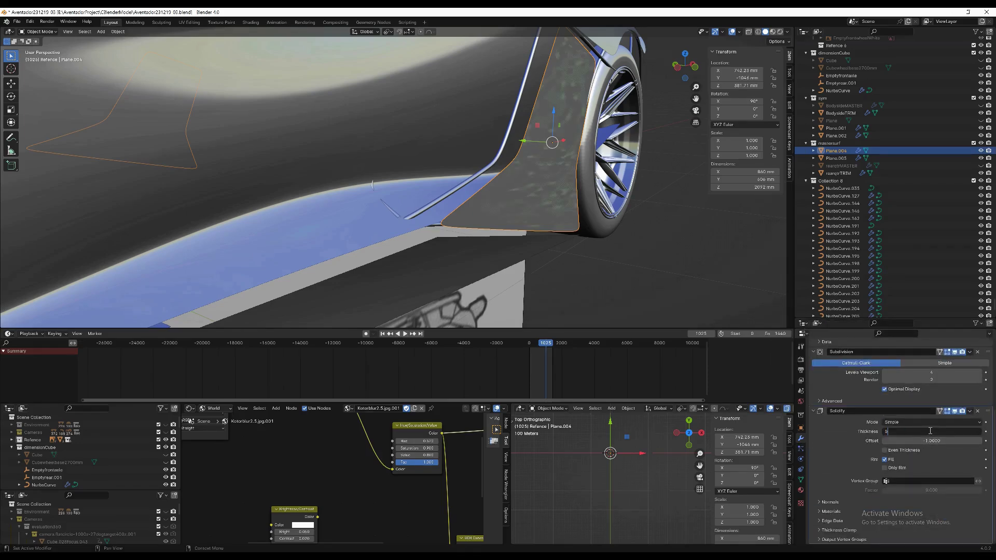
text(5)
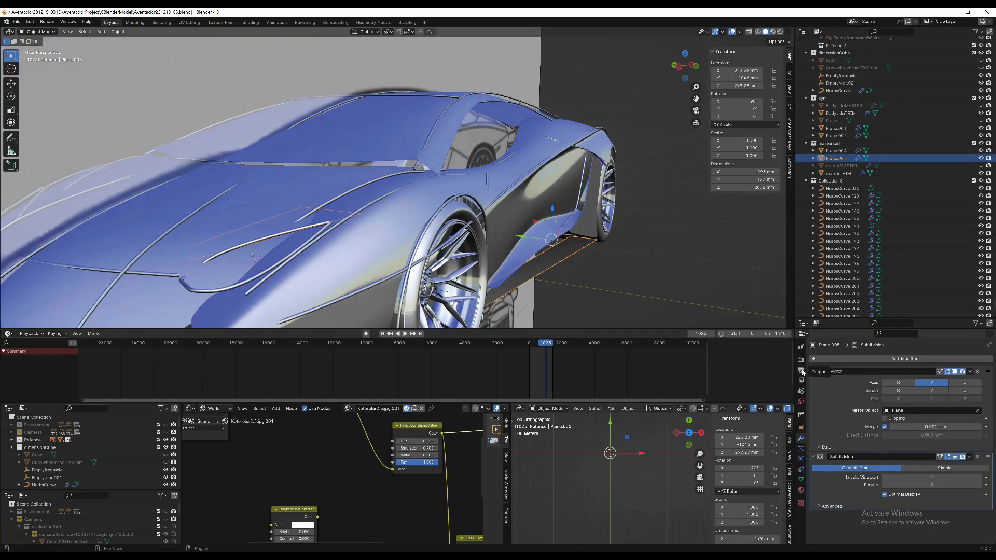
click(841, 359)
click(862, 433)
scroll(931, 447, down, 5)
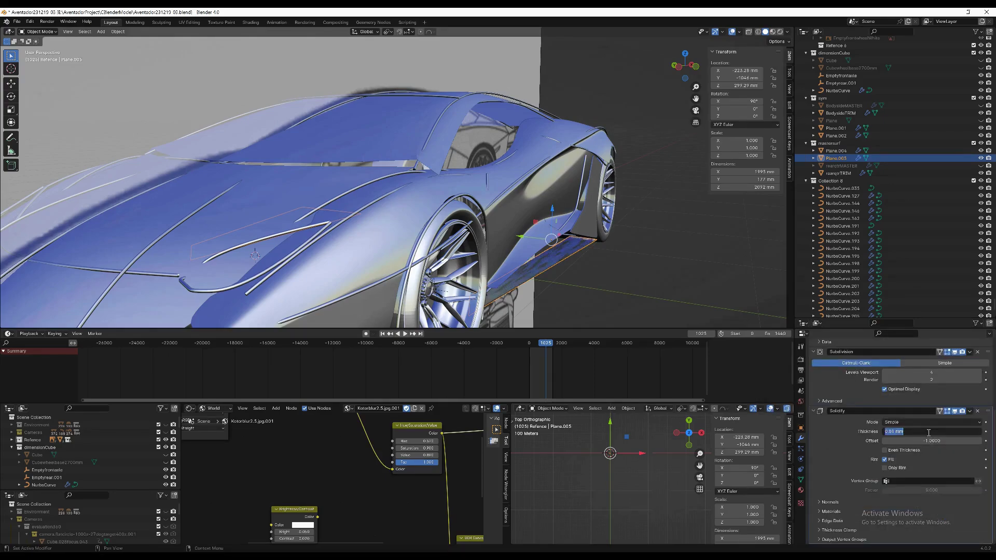
key(Return)
Duplicate Plane.005 in place and scale the copy narrower along X.
middle_drag(640, 252, 437, 267)
key(shift+d)
right_click(442, 267)
key(s)
key(x)
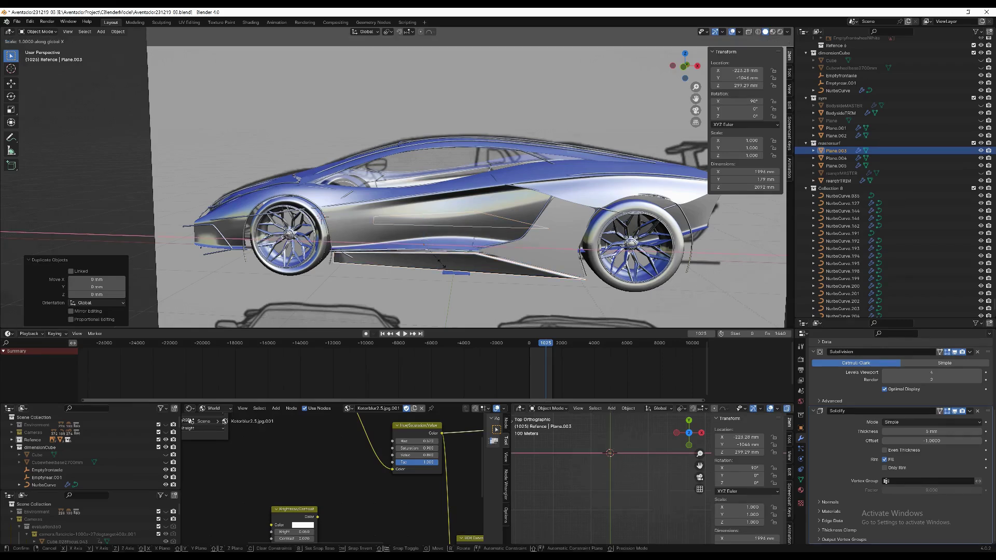
click(428, 257)
In side view, move the copy's vertices to follow the car's lower side.
key(KP_1)
scroll(369, 251, up, 5)
key(Tab)
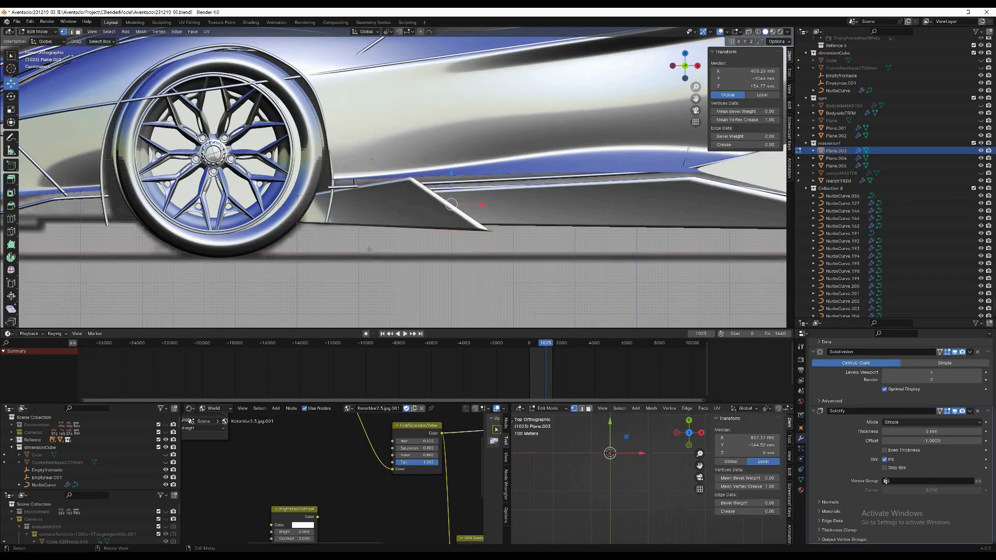
key(g)
click(343, 211)
key(g)
click(363, 208)
key(g)
click(508, 211)
Slide Plane.003's sill vertices along Y (51.649 mm) to meet the body.
key(g)
key(y)
click(504, 208)
middle_drag(504, 207, 454, 189)
key(g)
key(y)
click(452, 182)
scroll(425, 207, up, 3)
key(g)
key(y)
click(421, 211)
Set a vertex crease on a side-panel vertex, then return to Object Mode and select rearqtrTRIM.
scroll(454, 189, down, 5)
scroll(455, 189, up, 6)
click(570, 246)
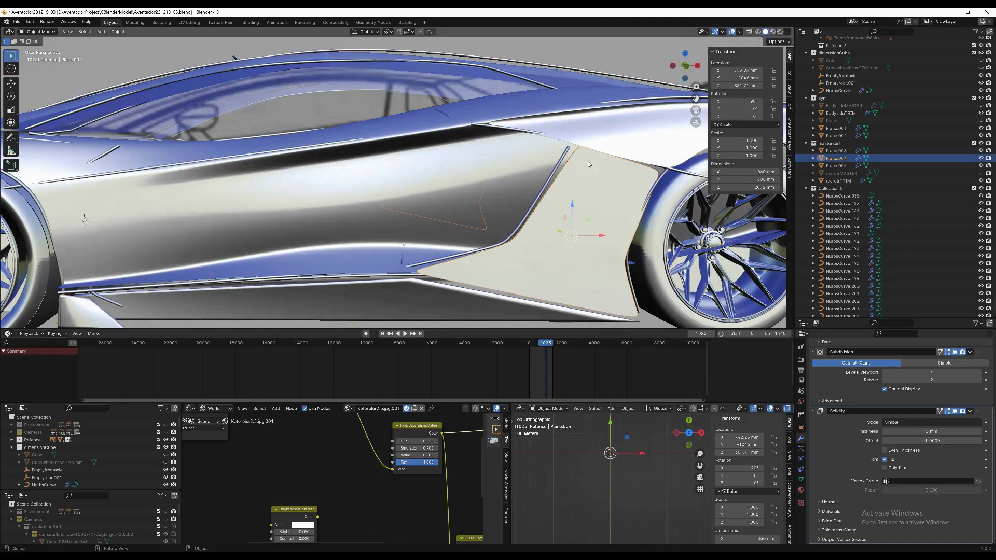
click(577, 147)
scroll(541, 182, up, 8)
key(Return)
scroll(744, 118, down, 8)
scroll(667, 179, up, 3)
key(Tab)
click(667, 179)
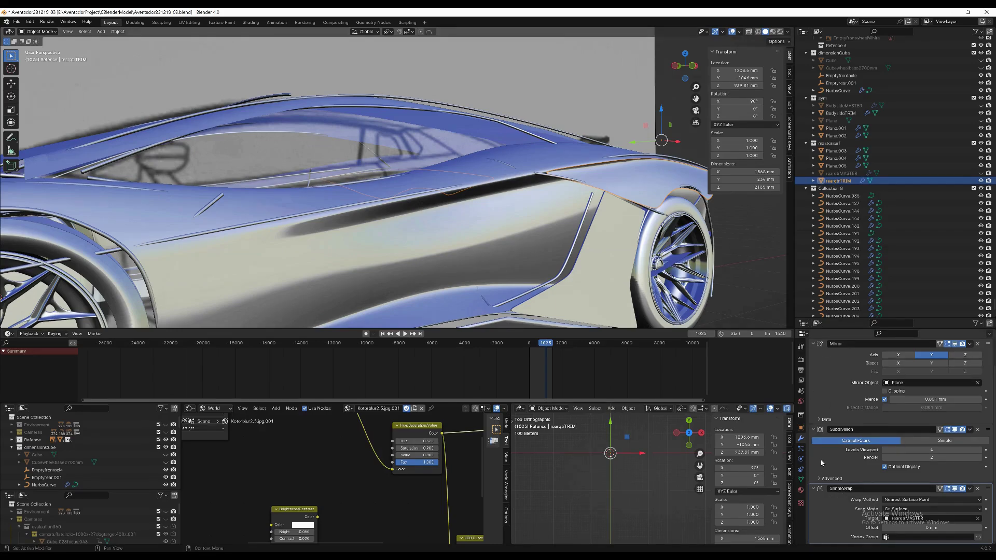
Add a 5 mm Solidify modifier to the rearqtrTRIM panel.
scroll(822, 461, up, 2)
click(826, 363)
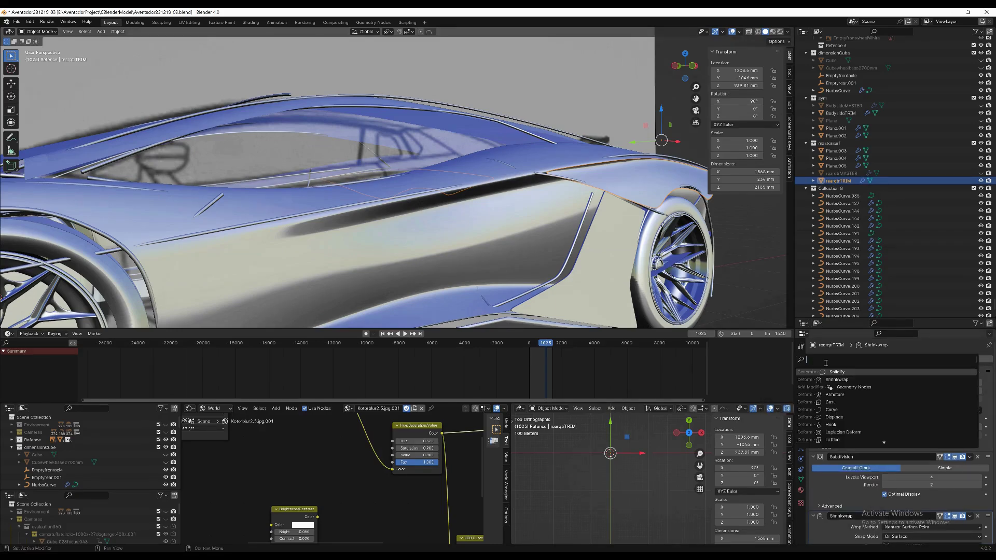
text(sol)
click(837, 372)
scroll(914, 456, down, 6)
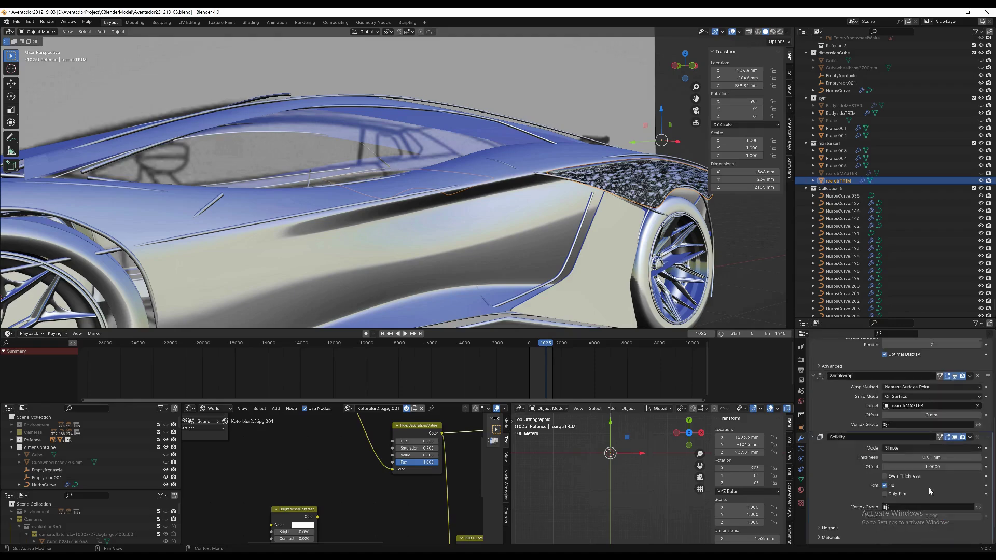
click(927, 459)
text(5)
key(Return)
scroll(510, 250, down, 6)
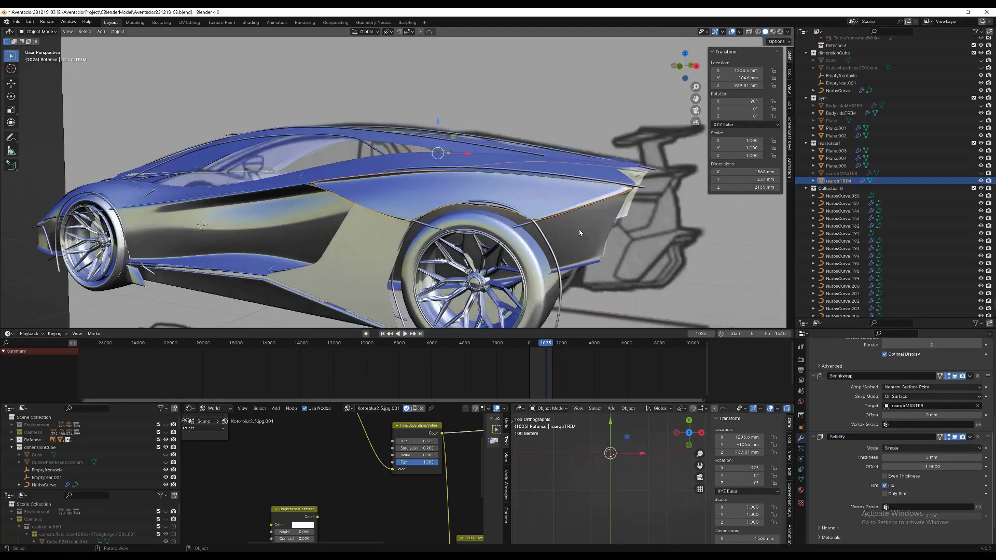
scroll(524, 213, up, 6)
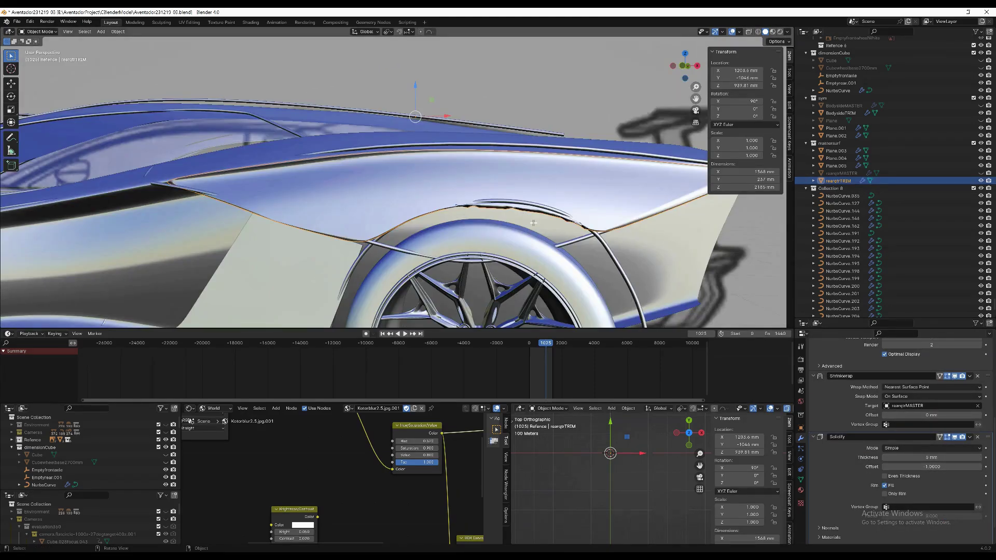
Knife-cut the rear trim along the rear wheel arch, then orbit to the arch to inspect it.
key(Tab)
click(10, 232)
click(515, 198)
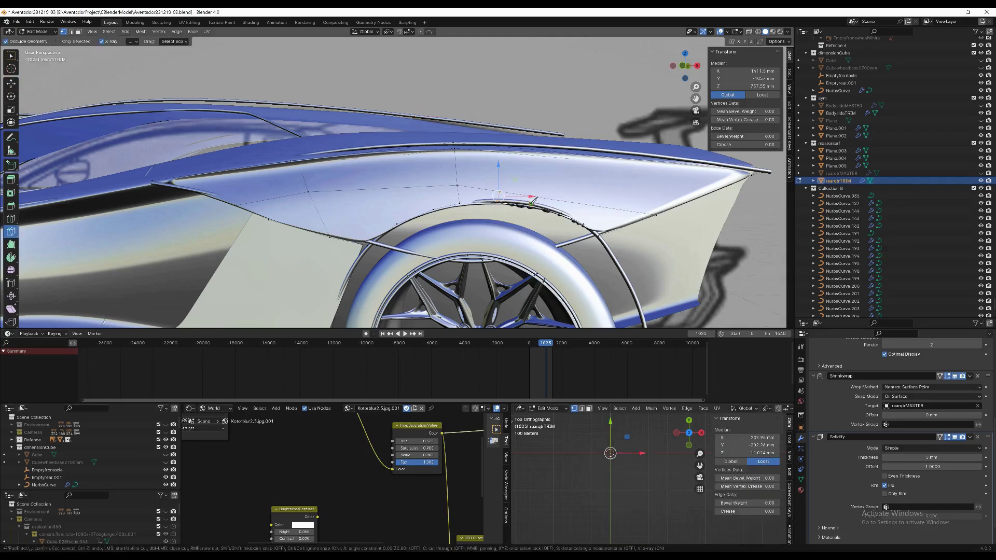
click(573, 203)
key(Return)
middle_drag(567, 202, 747, 124)
click(750, 123)
scroll(468, 206, up, 2)
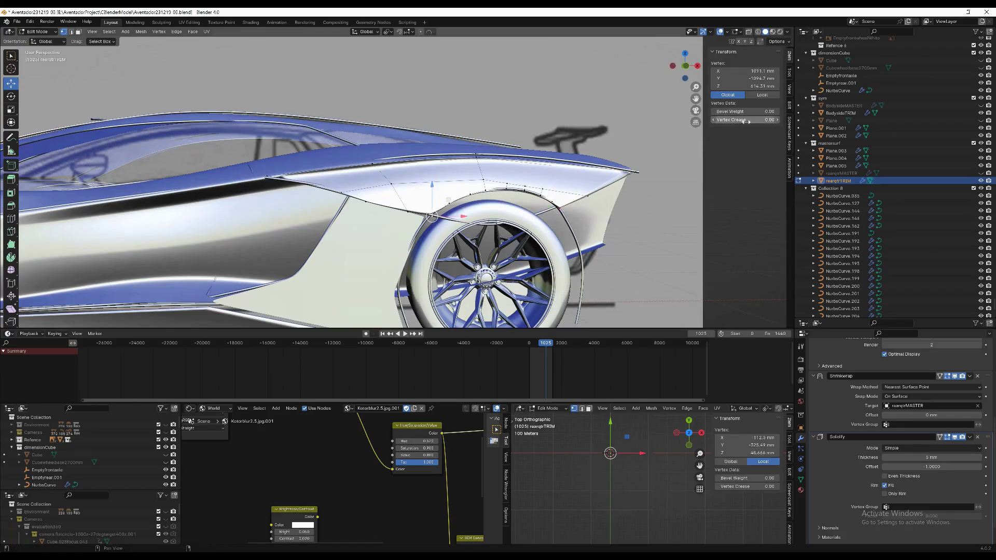
middle_drag(674, 171, 332, 228)
click(440, 214)
Return to Object Mode and move the rear tyre object along the Y axis.
key(Tab)
click(498, 257)
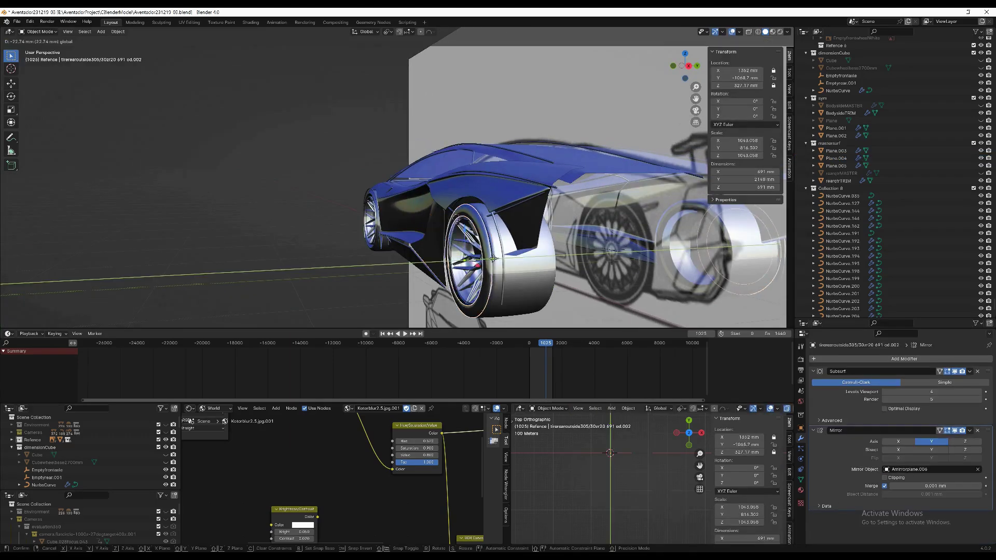
key(g)
key(y)
click(516, 256)
middle_drag(517, 256, 535, 272)
Move Plane.004's side-panel vertices -19.656 mm along Y in Edit Mode.
click(589, 238)
click(589, 238)
key(Tab)
key(g)
key(y)
click(587, 247)
scroll(535, 272, up, 4)
Lower the vertex crease of a single side-panel vertex to 0.57.
click(605, 291)
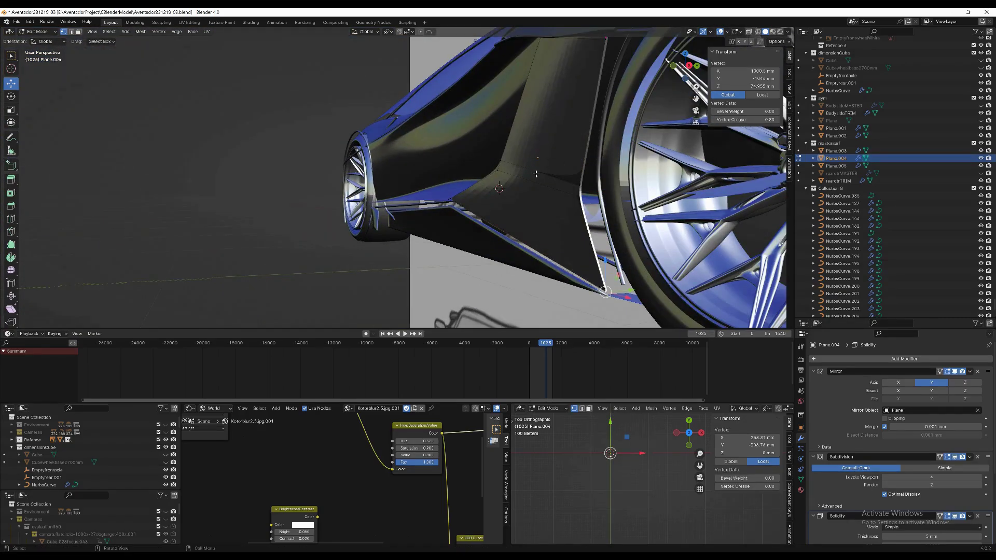
middle_drag(536, 193, 581, 171)
drag(747, 120, 734, 120)
scroll(519, 182, down, 4)
Move the vertices near the rear wheel -17.752 mm along Y, then leave Edit Mode.
mouse_move(519, 182)
middle_down()
mouse_move(561, 176)
mouse_move(519, 171)
middle_up()
click(511, 171)
drag(540, 170, 523, 170)
middle_drag(523, 170, 617, 136)
scroll(617, 135, up, 3)
key(Tab)
Edit rearqtrTRIM together with the unhidden rearqtrMASTER, selecting rear quarter vertices in X-ray.
click(861, 180)
ctrl+click(841, 173)
click(980, 173)
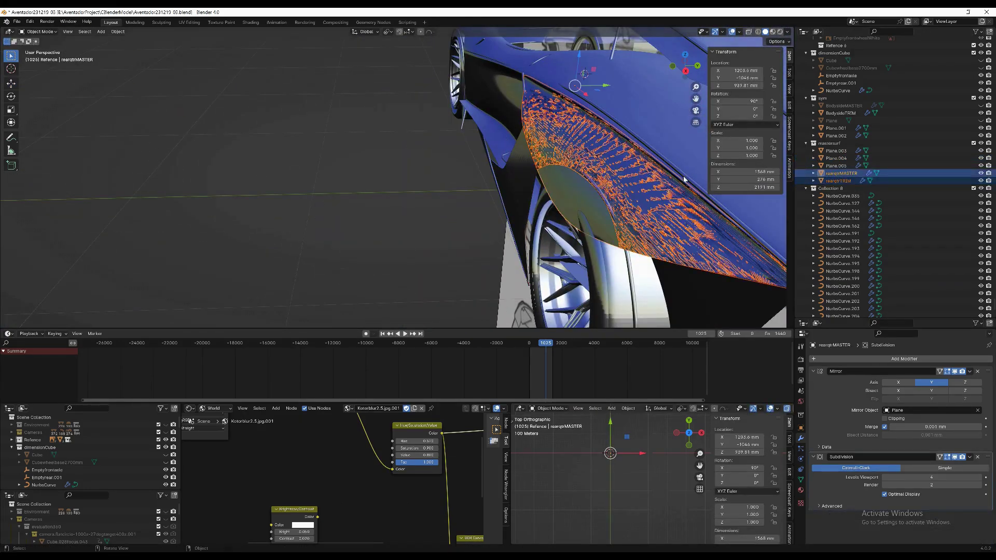
key(Tab)
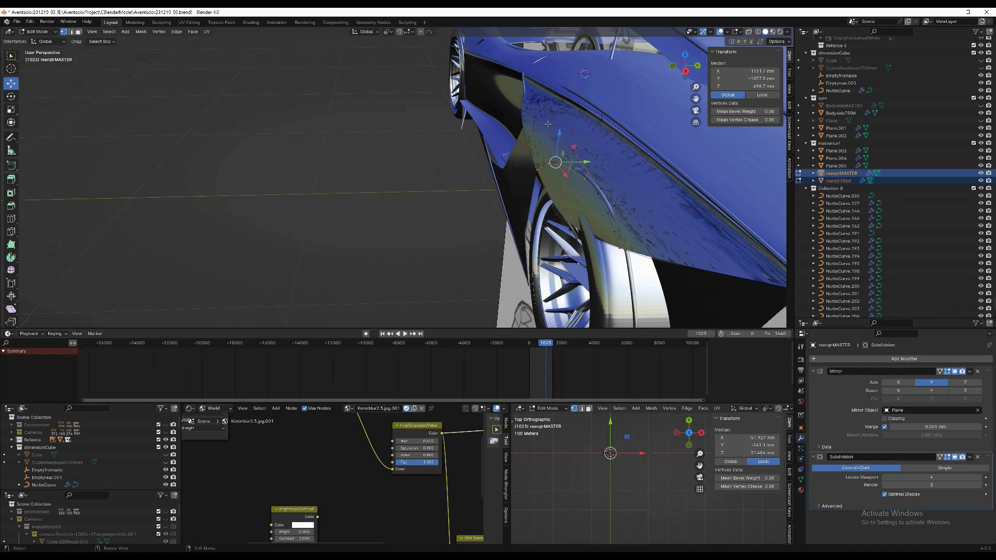
drag(519, 145, 519, 145)
key(alt+z)
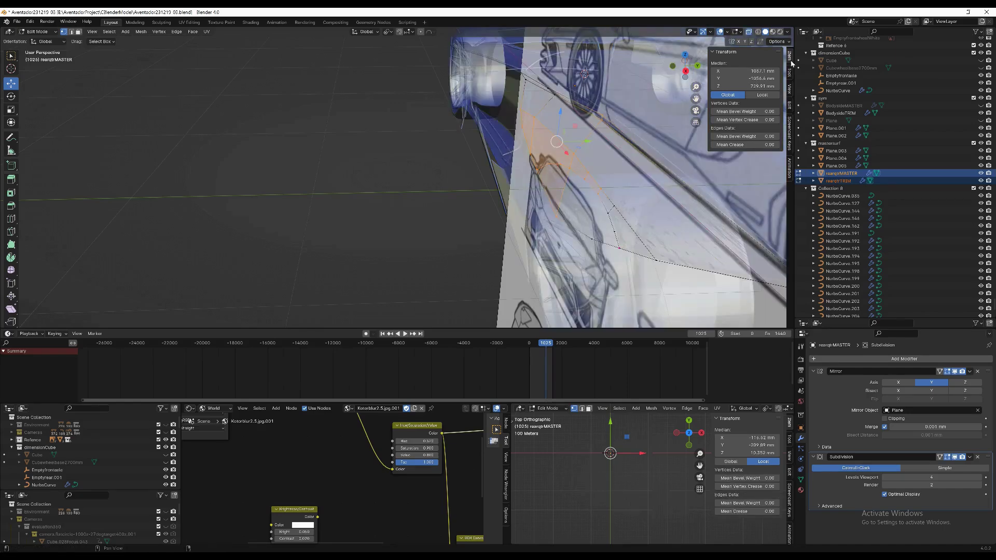
key(alt+z)
key(alt+a)
key(alt+z)
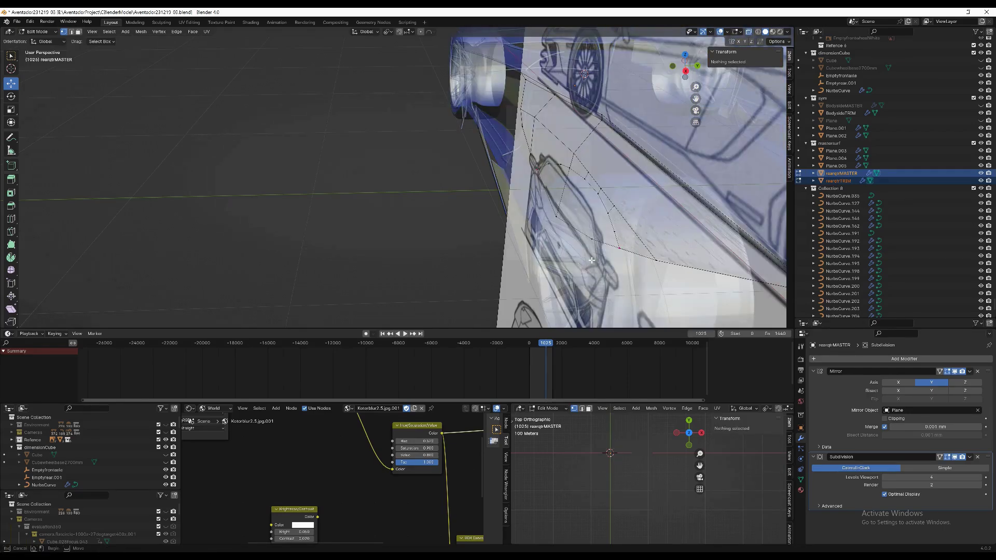
drag(525, 112, 591, 156)
key(alt+z)
mouse_move(601, 248)
middle_down()
mouse_move(472, 165)
mouse_move(415, 186)
middle_up()
Make a final vertex move on Plane.004 and return to Object Mode.
key(Tab)
click(568, 155)
key(Tab)
click(575, 165)
key(Tab)
scroll(519, 182, down, 6)
Nudge BodysideTRIM's vertices in Edit Mode with see-through display on.
click(841, 112)
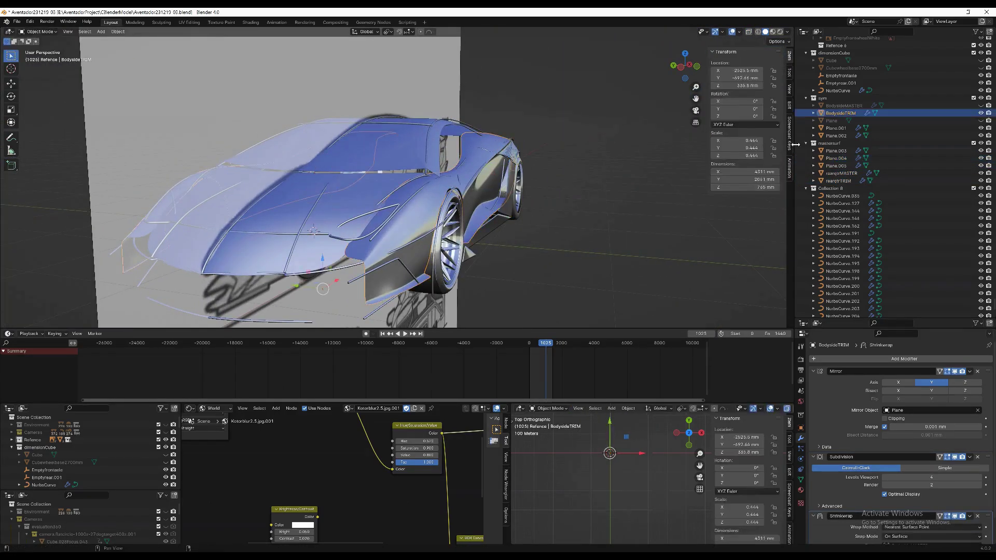
key(Tab)
key(alt+z)
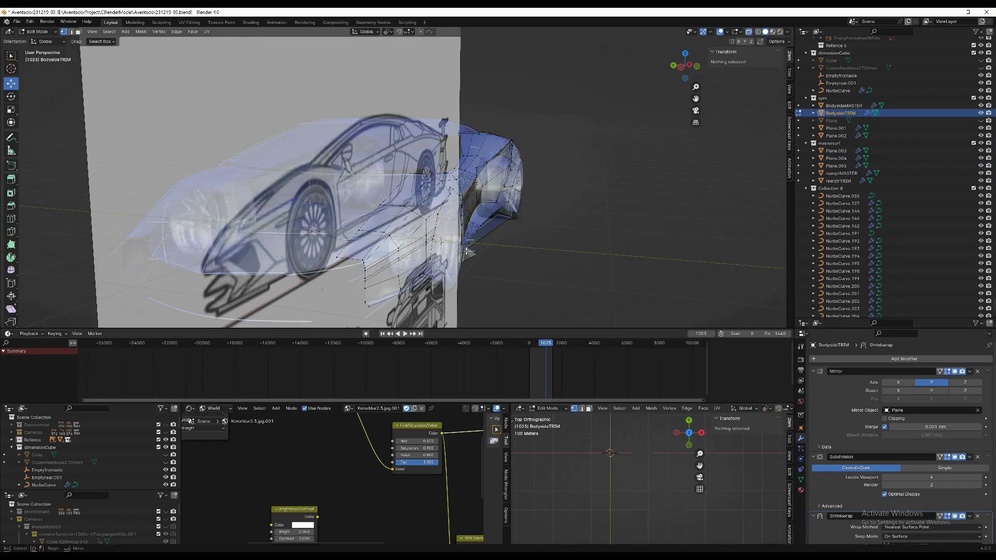
key(g)
click(440, 243)
middle_drag(441, 242, 464, 249)
scroll(465, 248, down, 3)
key(alt+z)
scroll(465, 249, up, 8)
Edit BodysideTRIM with BodysideMASTER and collapse a trim vertex with a zero scale.
click(859, 106)
ctrl+click(850, 105)
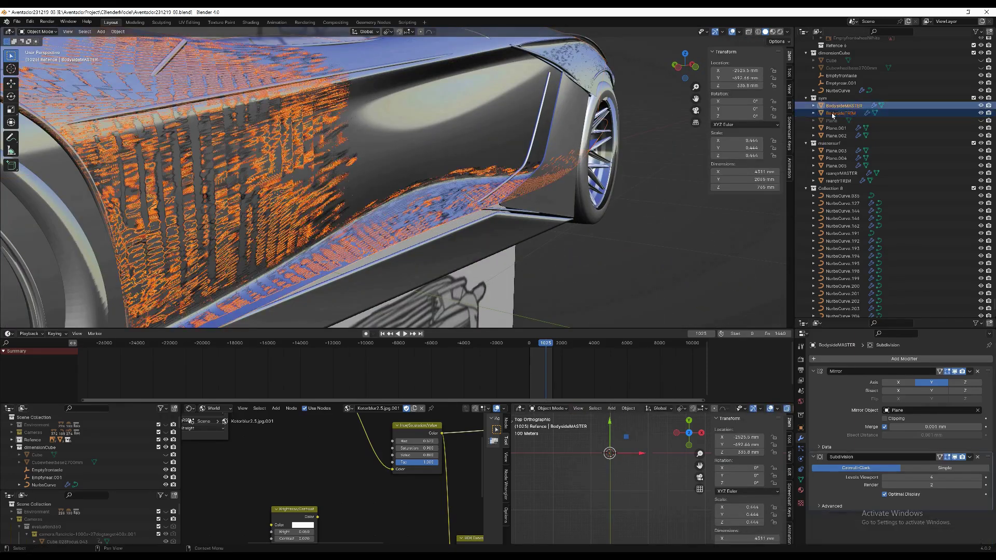
key(Tab)
click(485, 213)
key(alt+z)
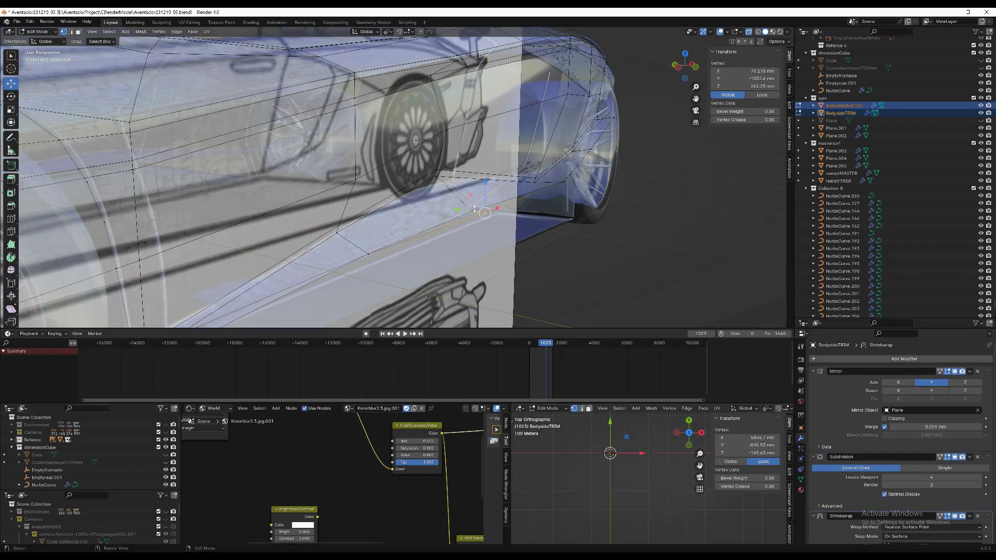
right_click(549, 214)
right_click(646, 121)
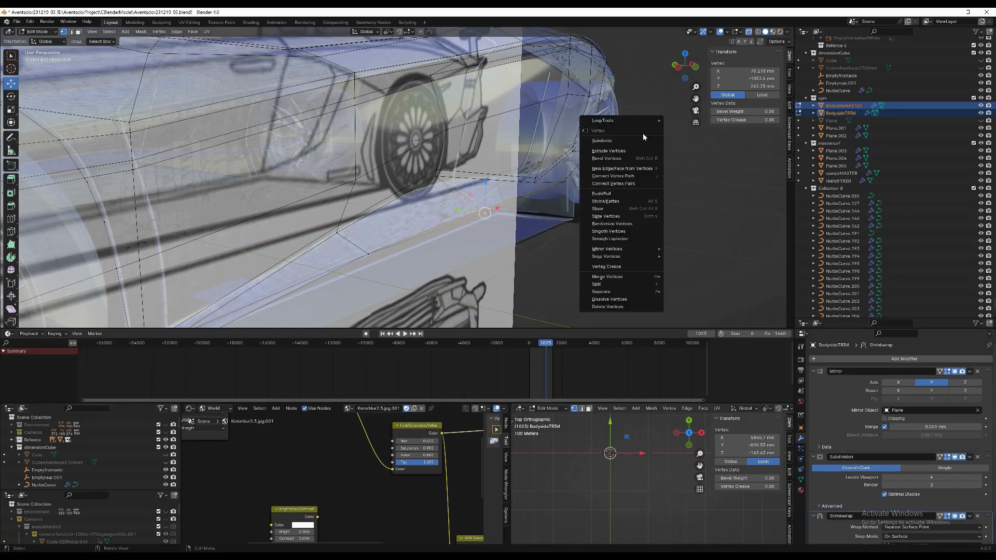
key(Escape)
key(s)
key(0)
key(Return)
Scale a master vertex and a second vertex to 0 to merge them into one point.
middle_drag(467, 249, 571, 223)
click(373, 257)
scroll(353, 257, up, 4)
shift+click(512, 208)
key(s)
key(0)
key(Return)
scroll(489, 227, down, 5)
middle_drag(489, 227, 544, 160)
Check against BodysideMASTER, then scale the panel-corner vertex to zero.
key(alt+a)
click(981, 105)
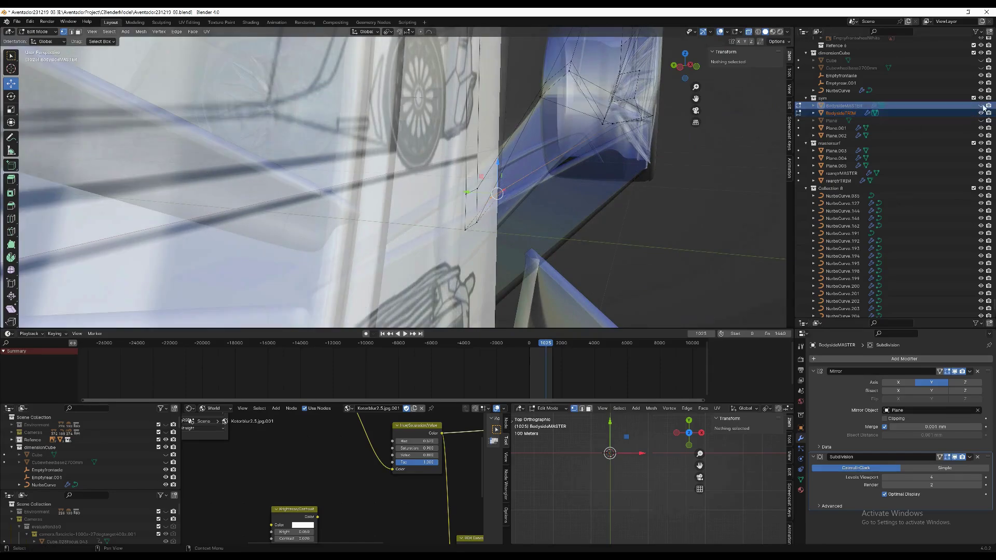
click(981, 105)
click(466, 228)
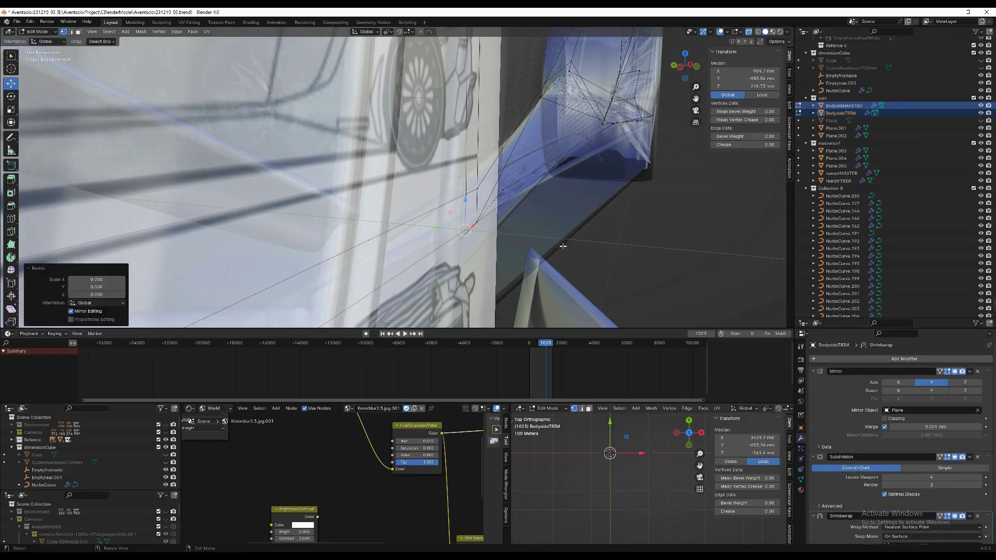
click(479, 221)
key(0)
key(Return)
scroll(519, 233, down, 5)
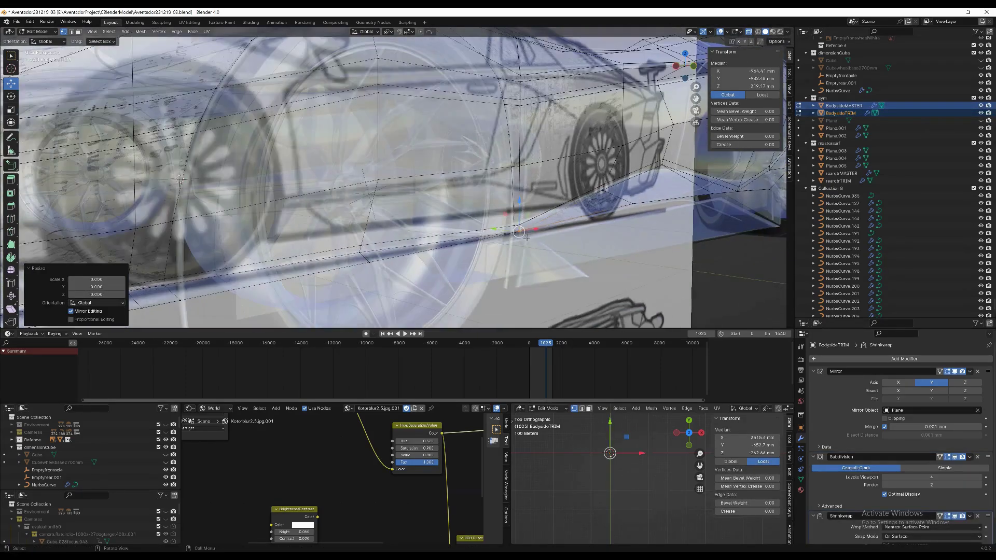
scroll(526, 240, down, 3)
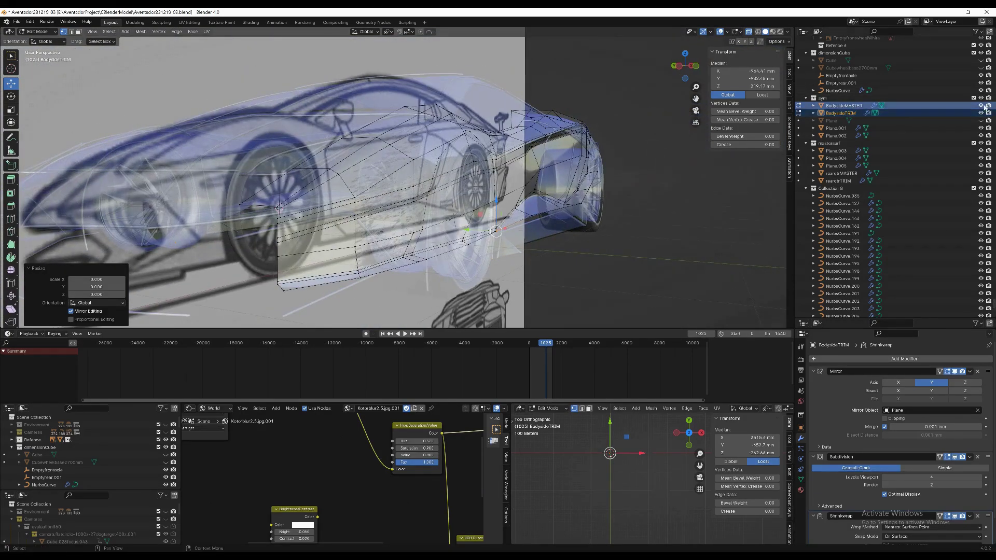
Compare panel visibility, then move a row of body-side vertices 42.118 mm along Y.
click(982, 113)
click(982, 113)
click(981, 106)
click(981, 105)
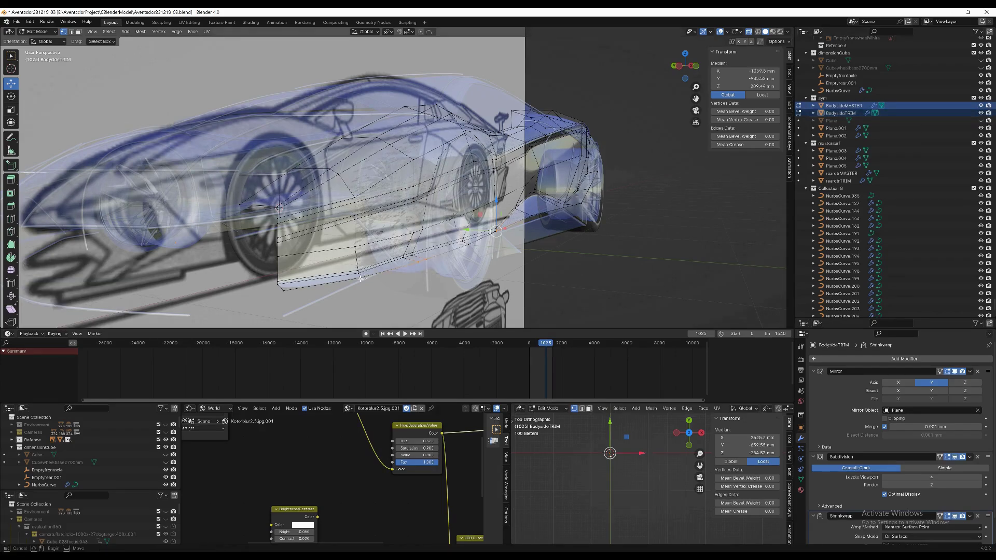
middle_drag(359, 280, 405, 270)
click(435, 250)
drag(436, 249, 417, 268)
key(g)
key(y)
click(417, 270)
key(KP_1)
scroll(519, 218, up, 2)
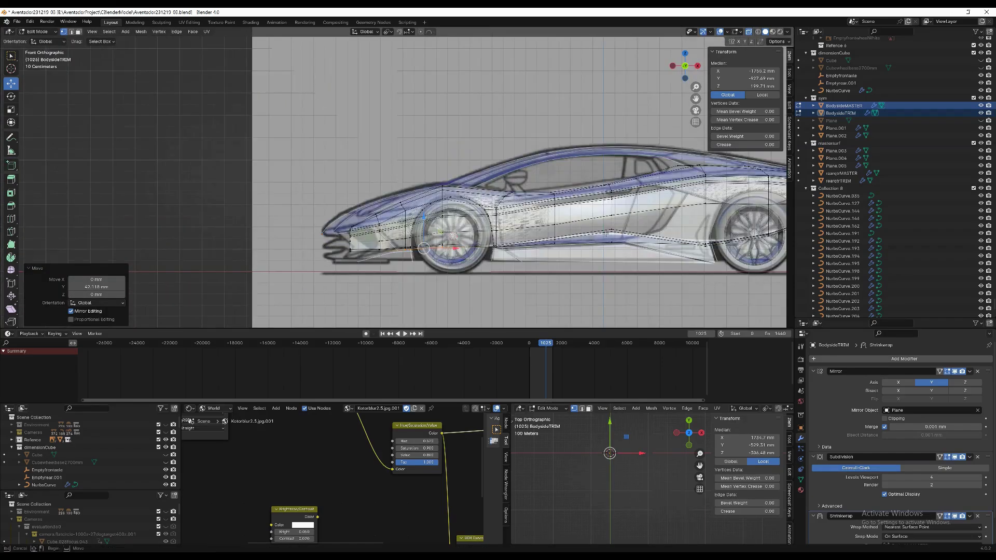
Raise one body-side vertex 9.2988 mm and a window-line vertex 20.242 mm on Z.
click(605, 233)
key(g)
key(z)
click(607, 236)
scroll(437, 214, up, 5)
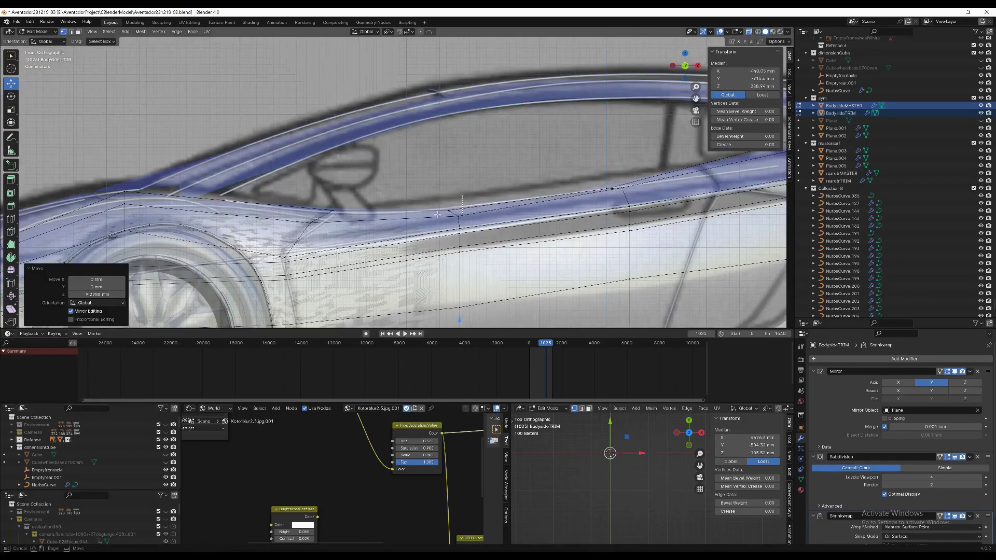
click(437, 214)
key(g)
key(z)
click(438, 214)
middle_drag(467, 218, 582, 220)
scroll(582, 219, down, 10)
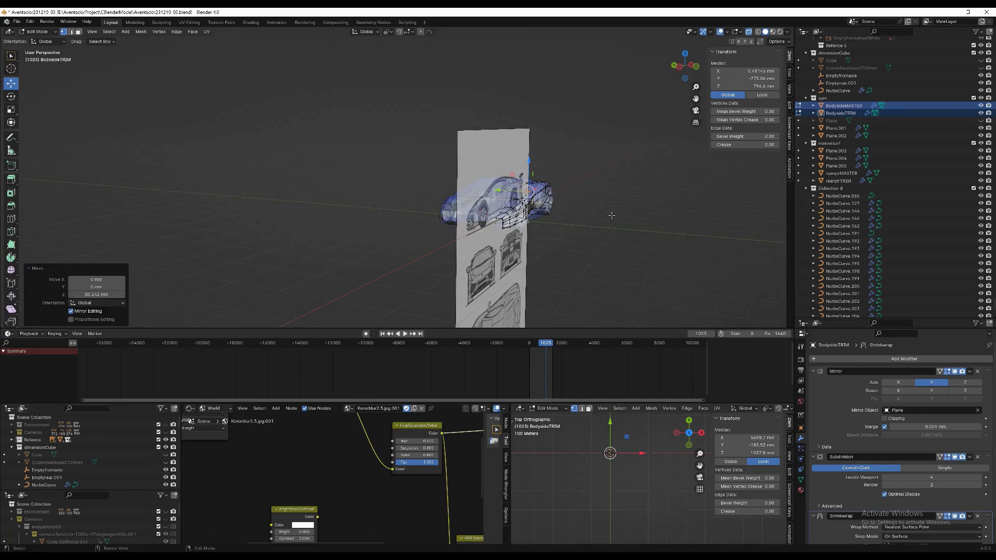
scroll(882, 156, up, 8)
Hide the blueprint reference plane in the Outliner and return to Object Mode.
click(981, 102)
scroll(564, 176, up, 3)
middle_drag(565, 177, 627, 175)
key(Tab)
View through the scene camera and play the animation, pausing at frame 524.
scroll(882, 208, down, 3)
click(838, 258)
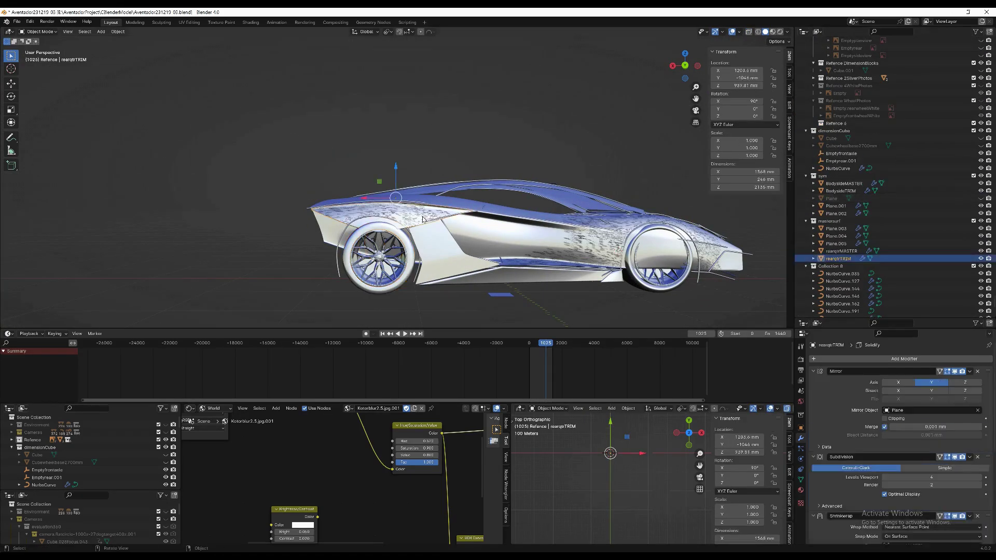
scroll(586, 223, down, 3)
middle_drag(430, 223, 587, 222)
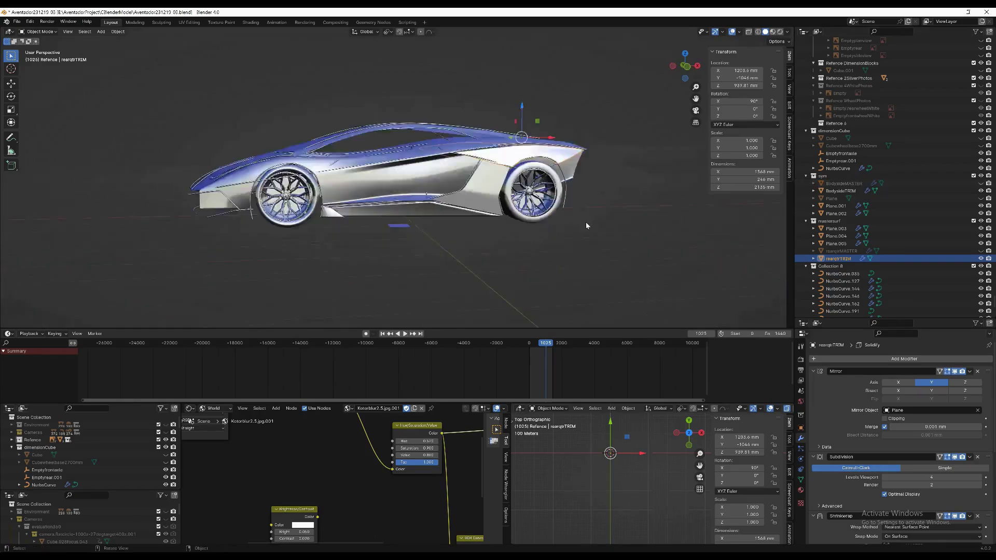
key(KP_0)
key(shift+Left)
click(405, 334)
scroll(406, 296, up, 6)
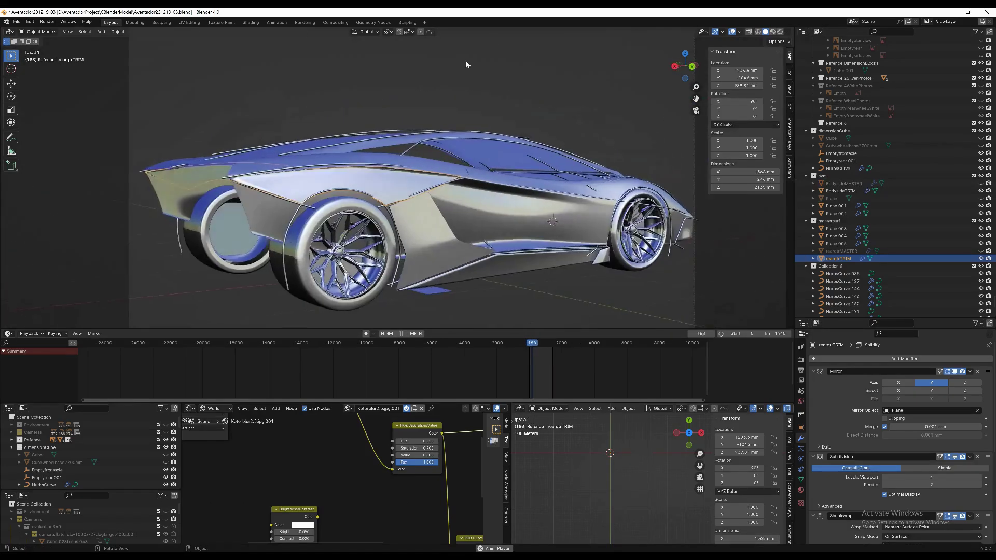
key(space)
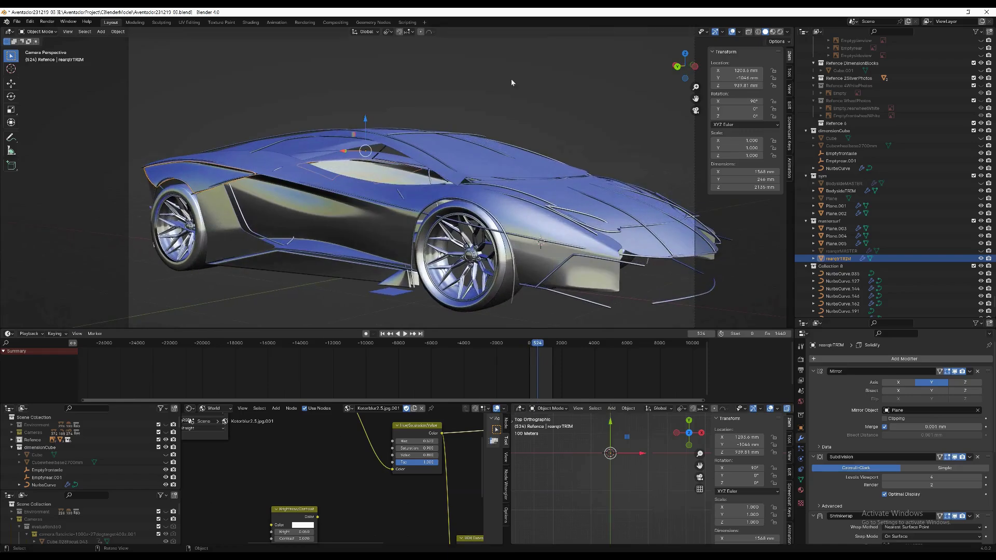
Add a Solidify modifier to BodysideTRIM with a 5 mm thickness.
click(623, 229)
scroll(823, 396, down, 2)
scroll(819, 345, up, 2)
click(816, 358)
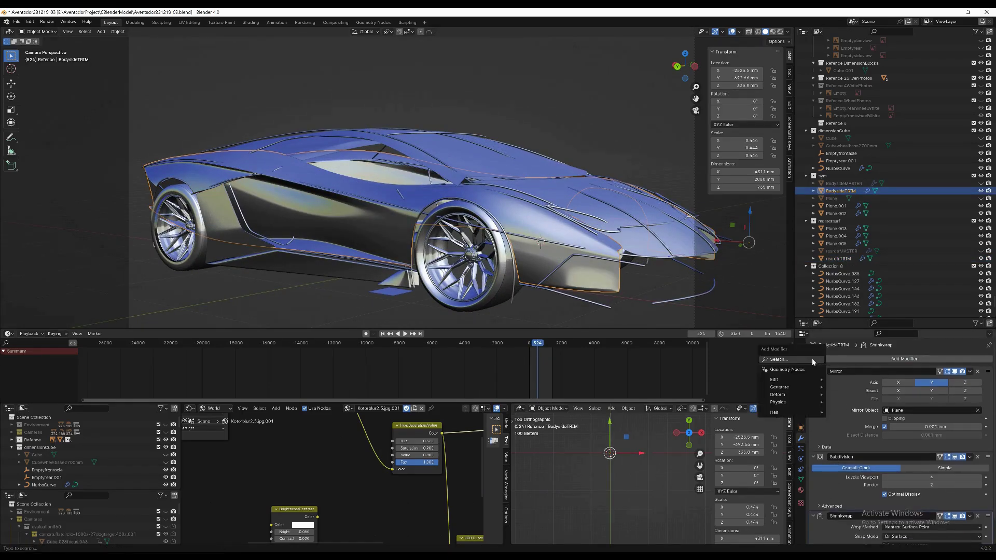
text(sol)
click(847, 374)
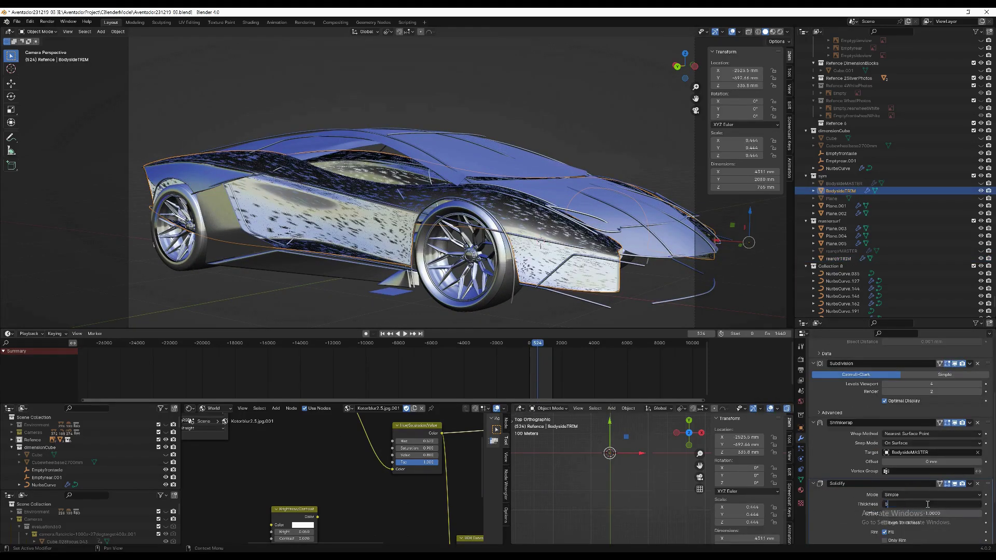
click(928, 504)
text(5)
key(Return)
middle_drag(508, 250, 526, 242)
scroll(428, 144, up, 5)
In front view, edit rearqtrTRIM and rearqtrMASTER together with rearqtrTRIM as the edited mesh.
middle_drag(428, 144, 513, 209)
click(513, 209)
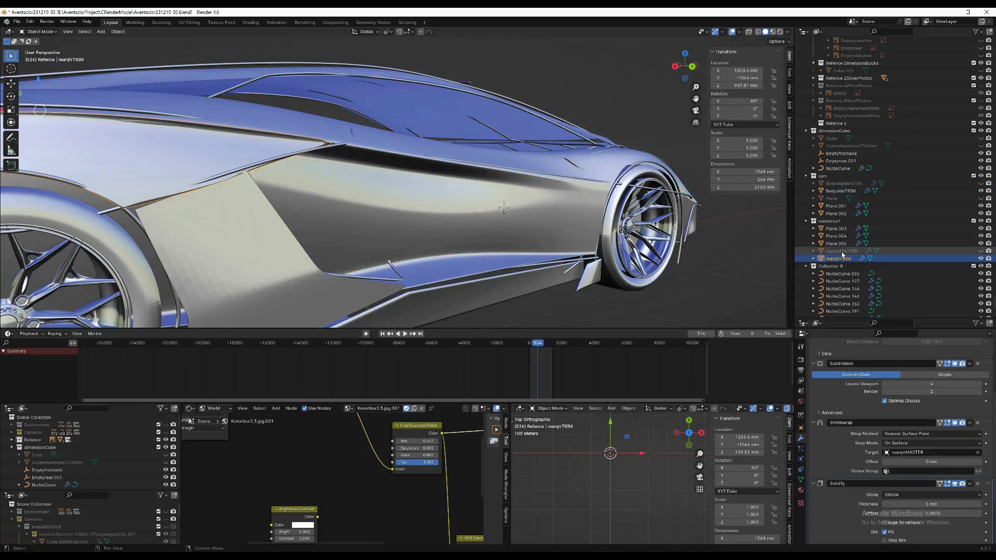
key(KP_1)
scroll(394, 176, up, 6)
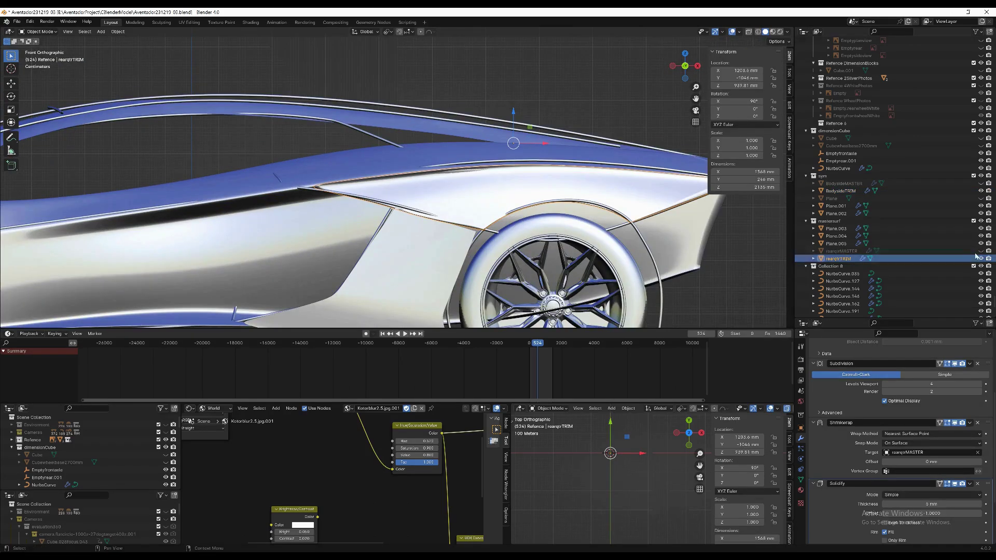
ctrl+click(839, 252)
key(Tab)
scroll(411, 210, up, 3)
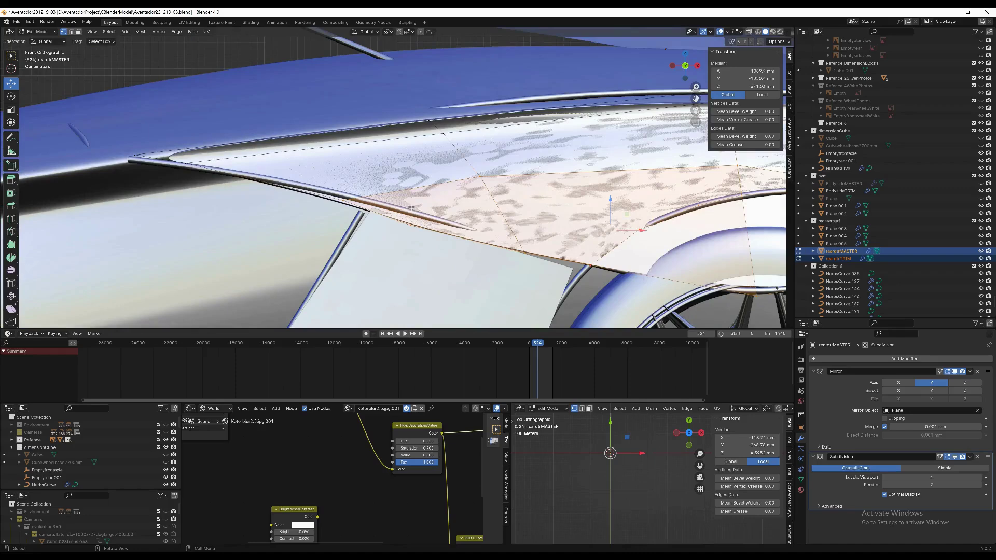
click(850, 258)
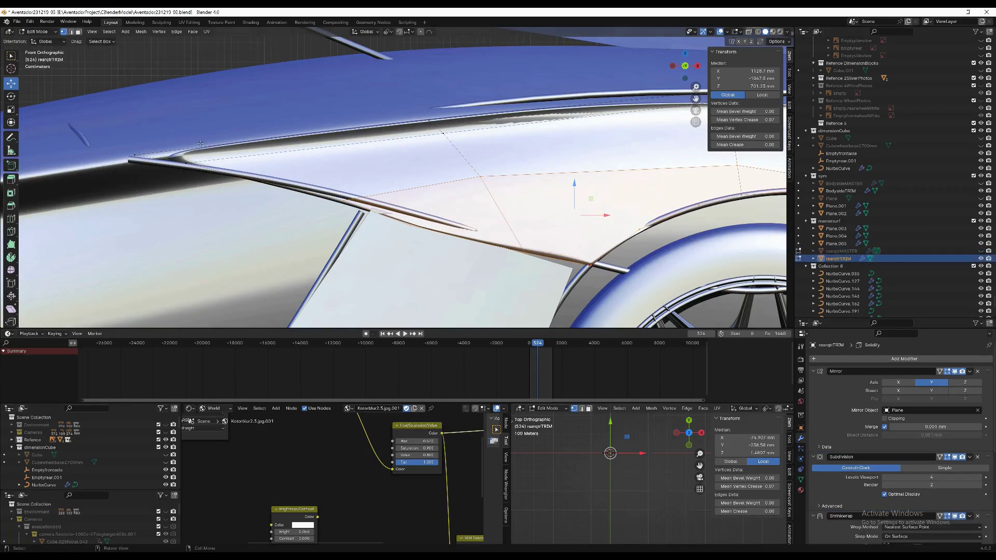